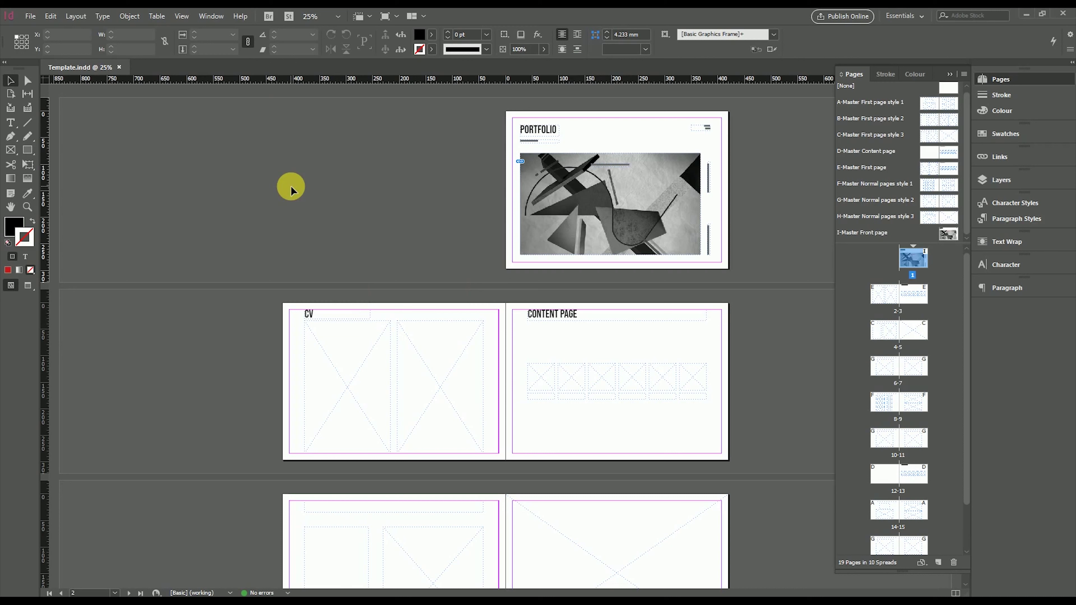
{"action": "left_click", "coordinate": [30, 16]}
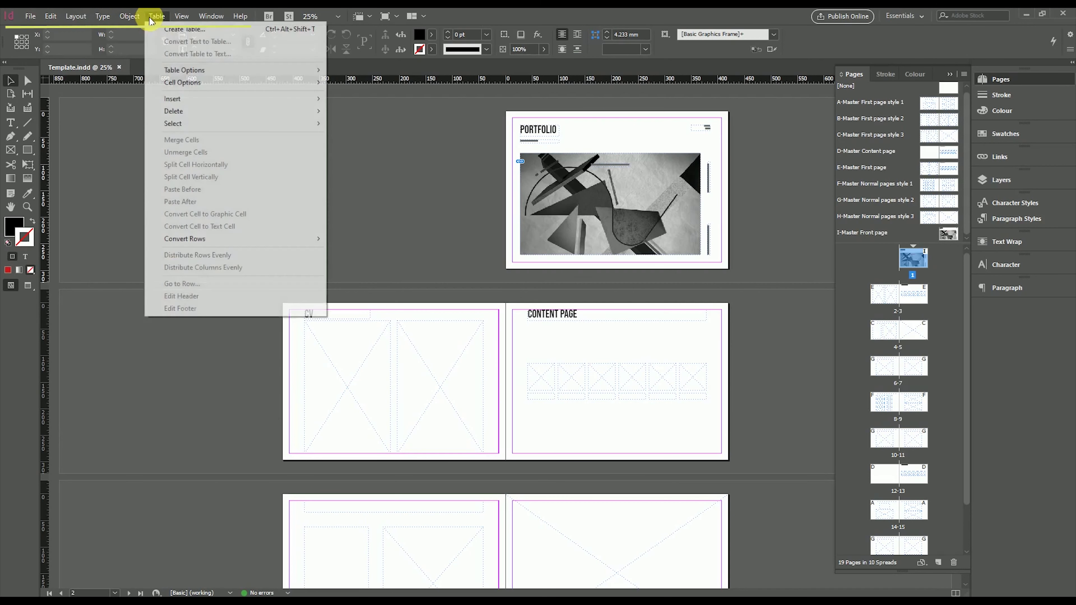
{"action": "mouse_move", "coordinate": [224, 20]}
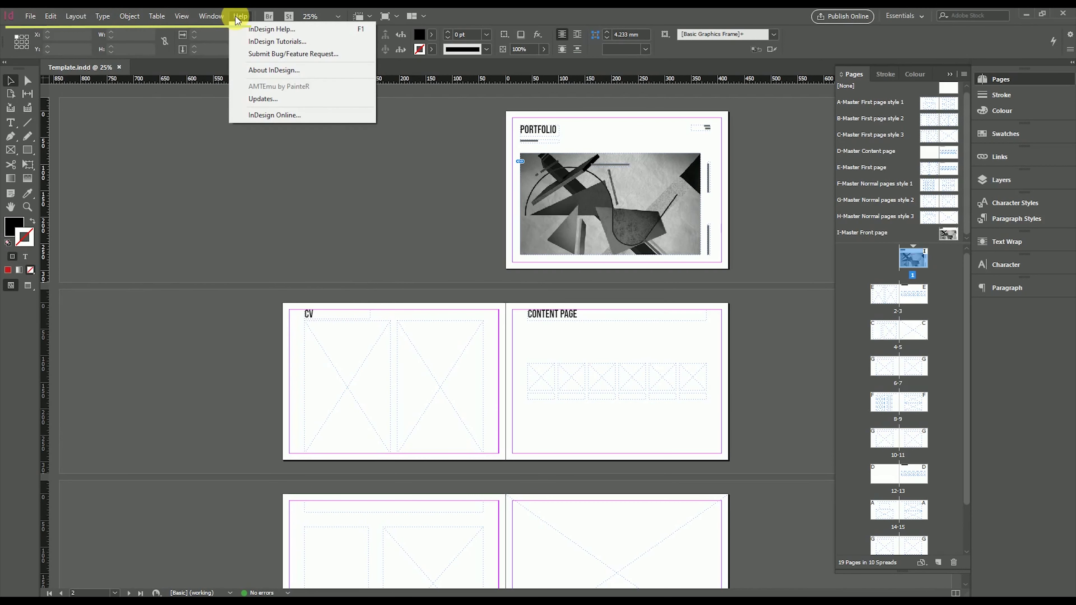
{"action": "left_click", "coordinate": [236, 20]}
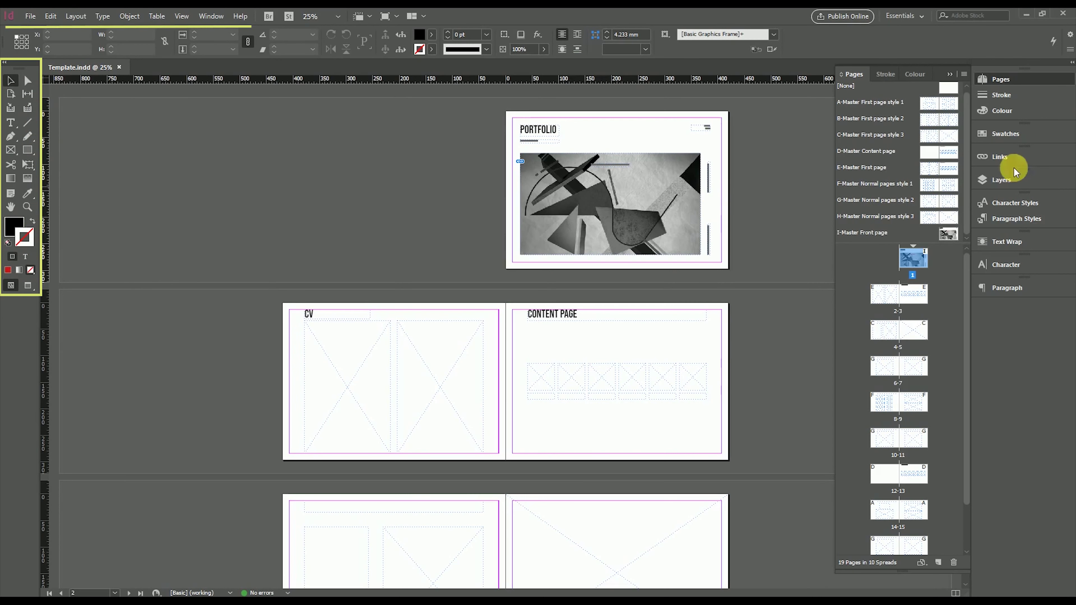
{"action": "left_click", "coordinate": [1002, 80]}
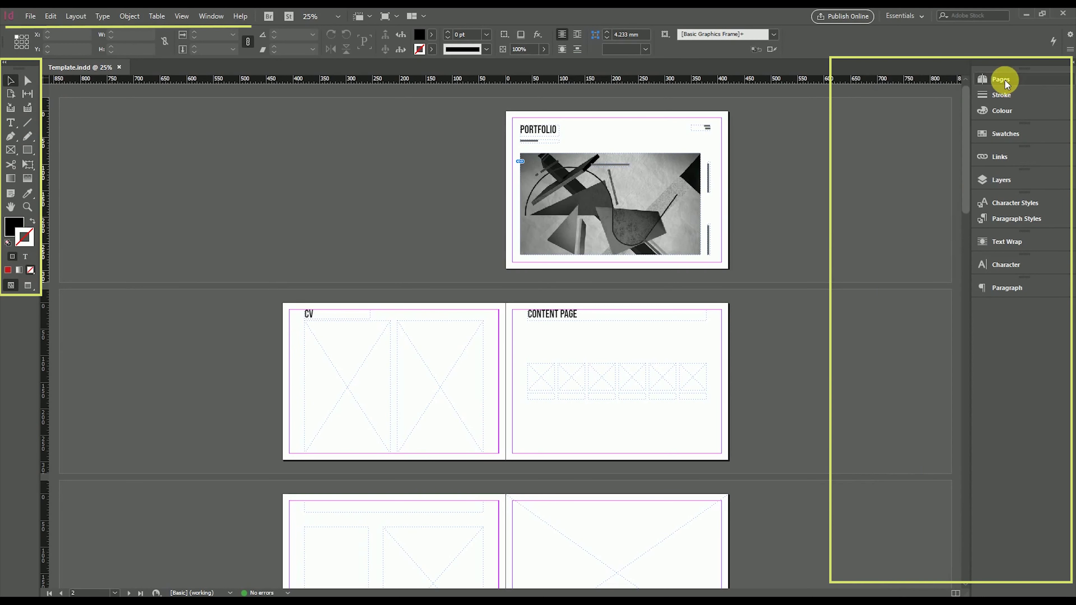
{"action": "left_click", "coordinate": [1003, 80]}
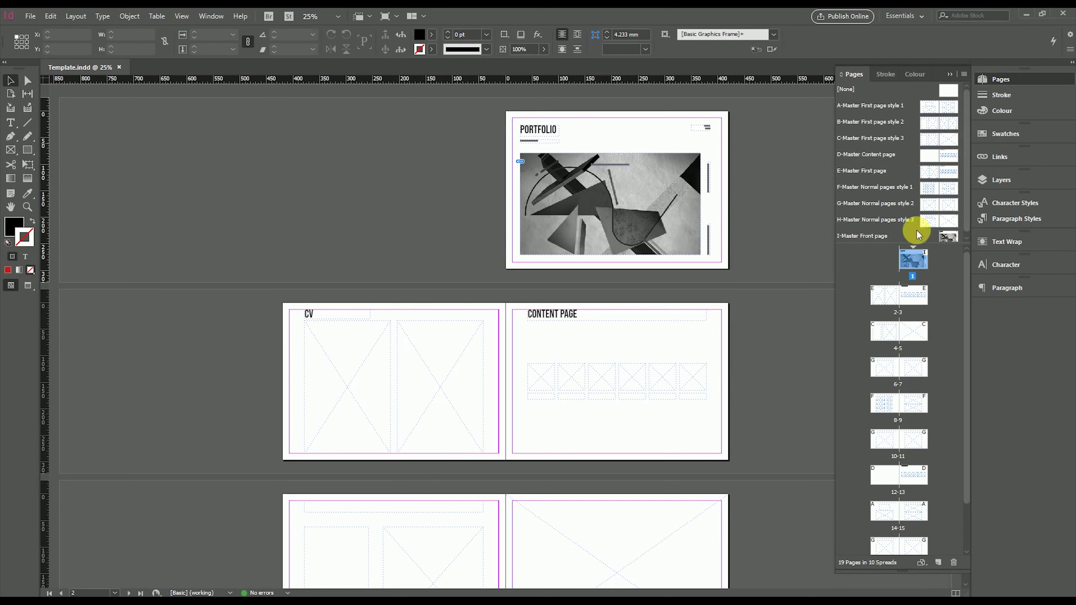
{"action": "left_click_drag", "start_coordinate": [913, 245], "coordinate": [900, 256]}
{"action": "scroll", "coordinate": [906, 365], "scroll_direction": "down", "scroll_amount": 5}
{"action": "scroll", "coordinate": [920, 424], "scroll_direction": "up", "scroll_amount": 5}
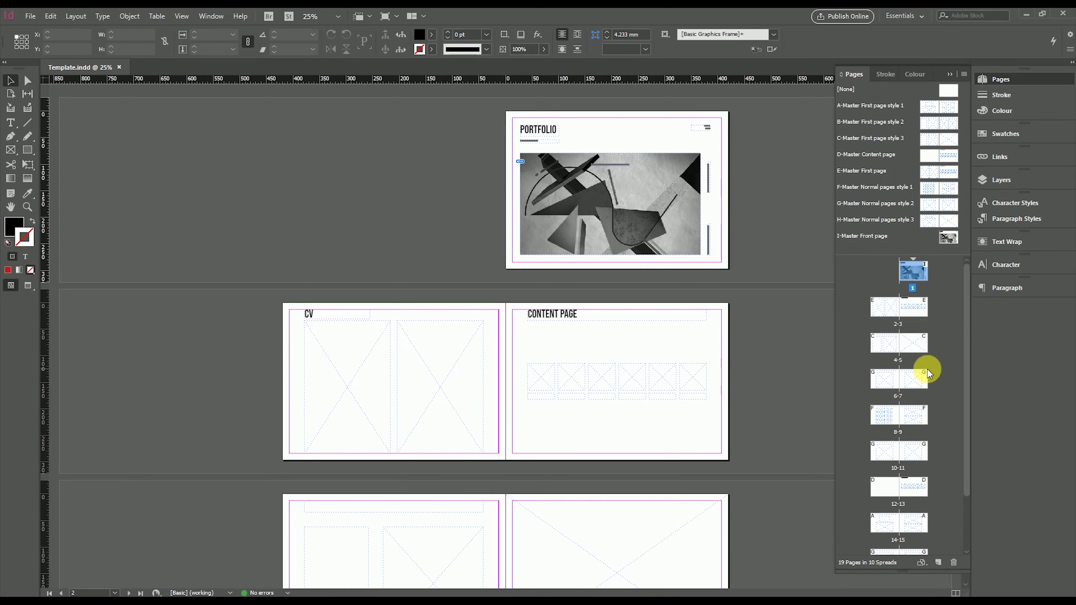
Add a new page 20 at the end of the document and bring it into view
{"action": "key", "text": "ctrl+shift+p"}
{"action": "key", "text": "ctrl+0"}
{"action": "left_click_drag", "start_coordinate": [326, 384], "coordinate": [314, 386]}
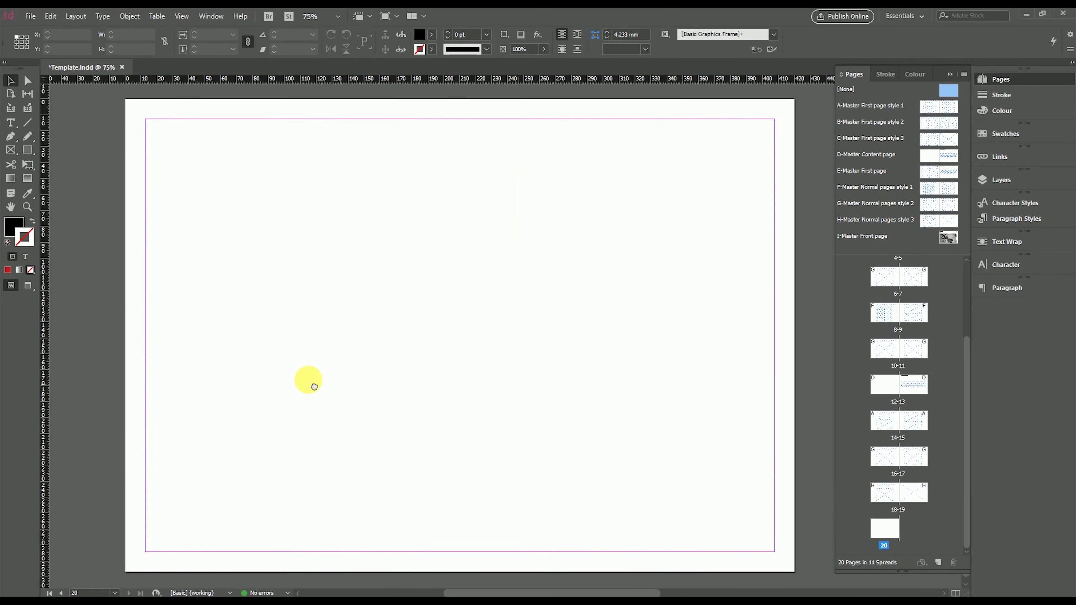
{"action": "left_click_drag", "start_coordinate": [312, 344], "coordinate": [253, 345]}
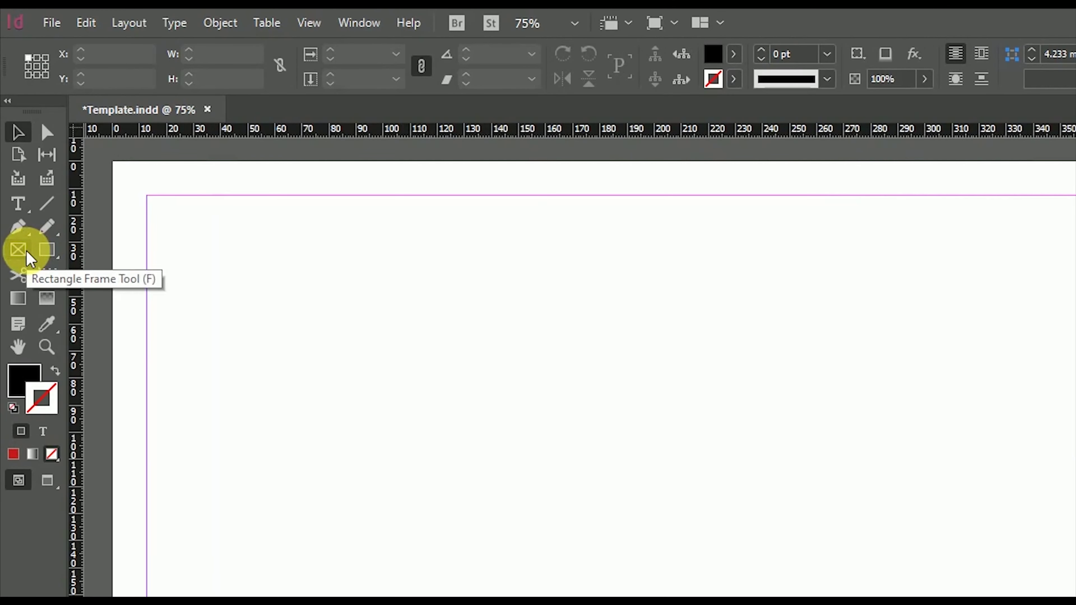
Draw a tall image frame on page 20's left and Alt-drag a copy to the right
{"action": "left_click", "coordinate": [27, 254]}
{"action": "left_click_drag", "start_coordinate": [238, 272], "coordinate": [543, 604]}
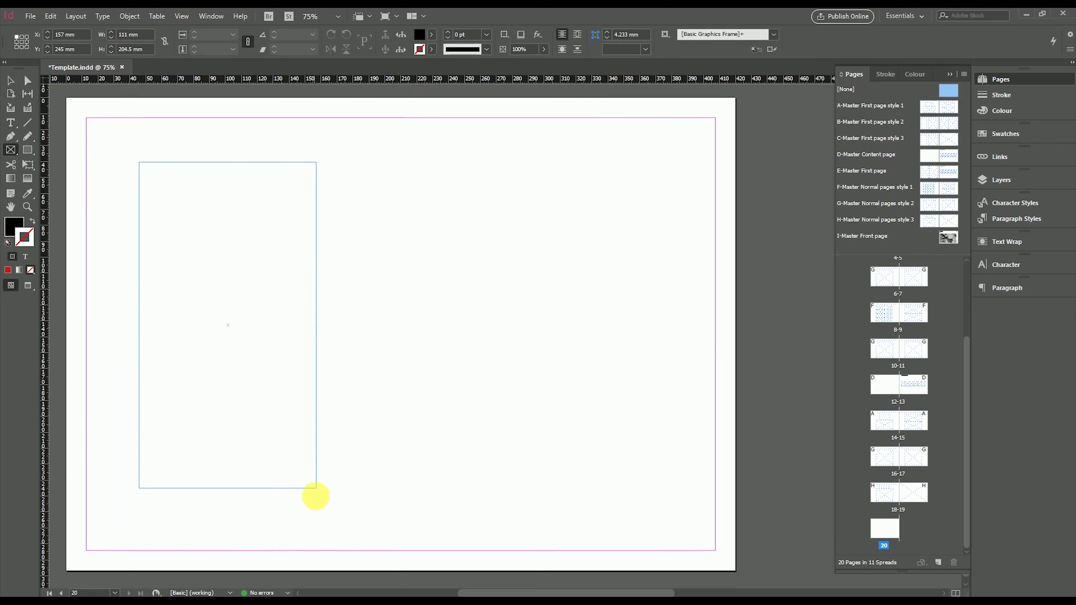
{"action": "left_click_drag", "start_coordinate": [319, 515], "coordinate": [320, 515]}
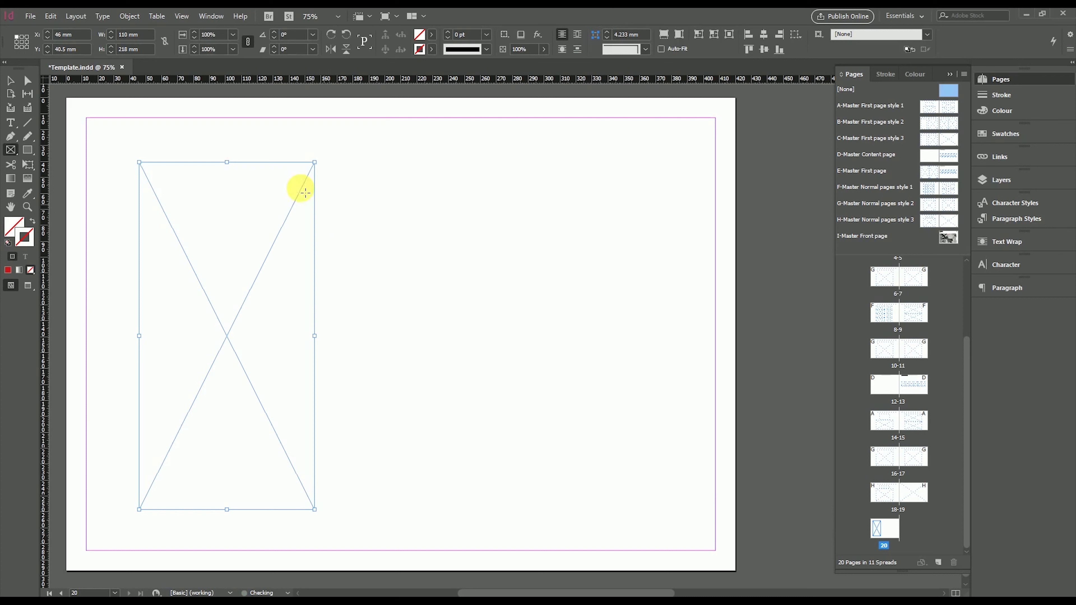
{"action": "left_click", "coordinate": [10, 80]}
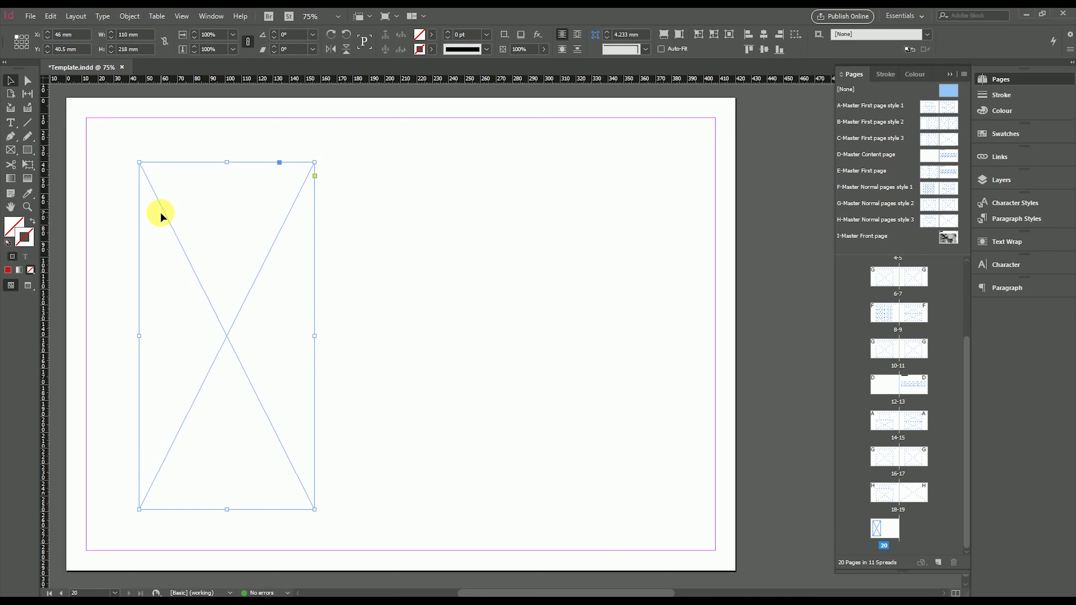
{"action": "left_click_drag", "start_coordinate": [164, 214], "coordinate": [354, 231]}
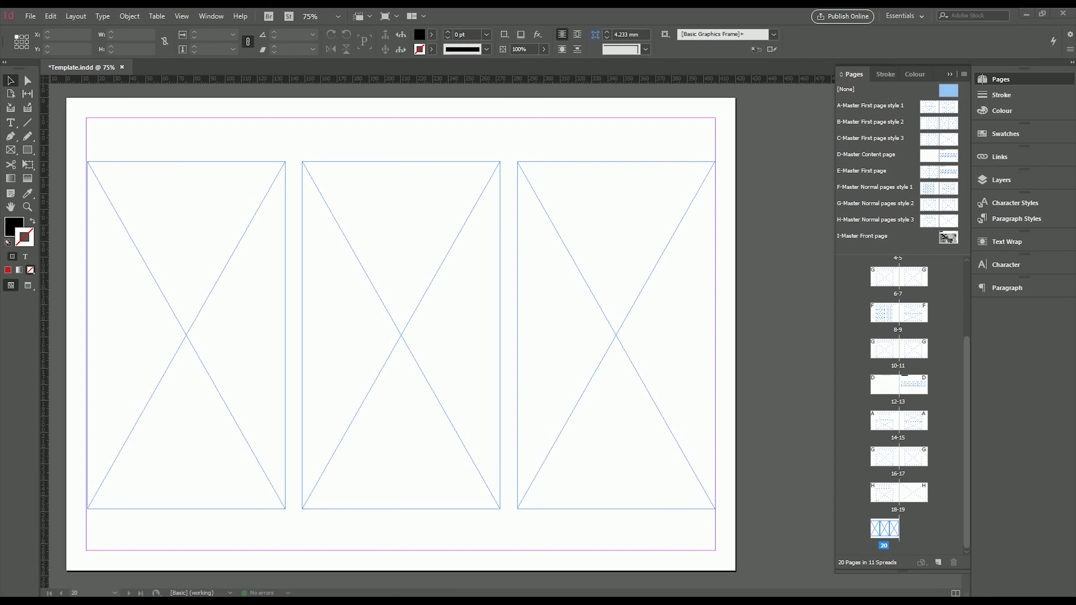
Place the abstract geometric artwork into the middle frame and fit it proportionally
{"action": "left_click", "coordinate": [410, 297]}
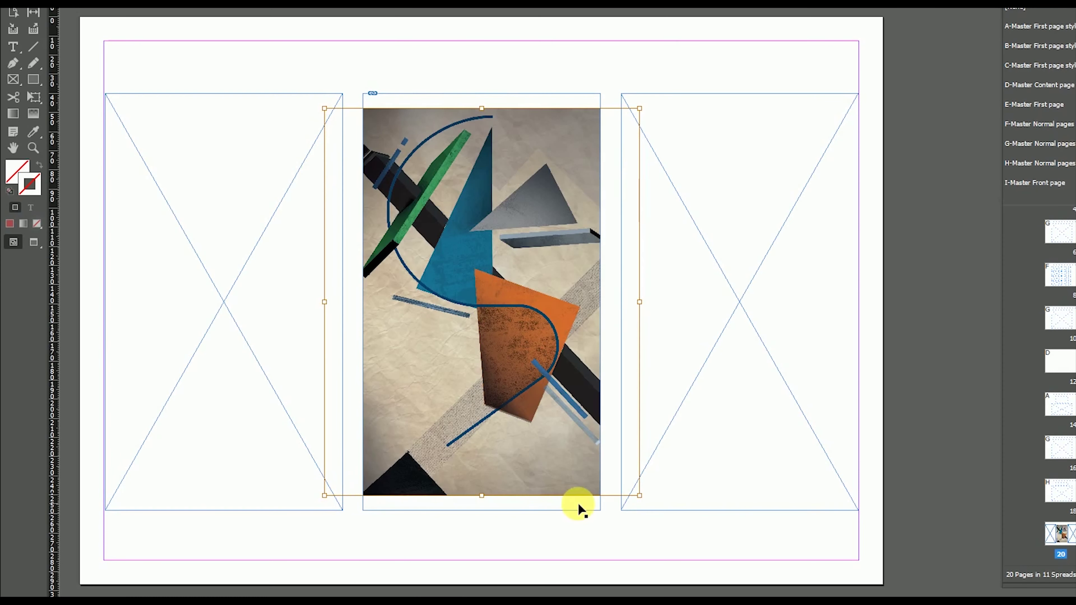
{"action": "left_click_drag", "start_coordinate": [533, 173], "coordinate": [515, 214]}
{"action": "left_click_drag", "start_coordinate": [618, 157], "coordinate": [551, 261]}
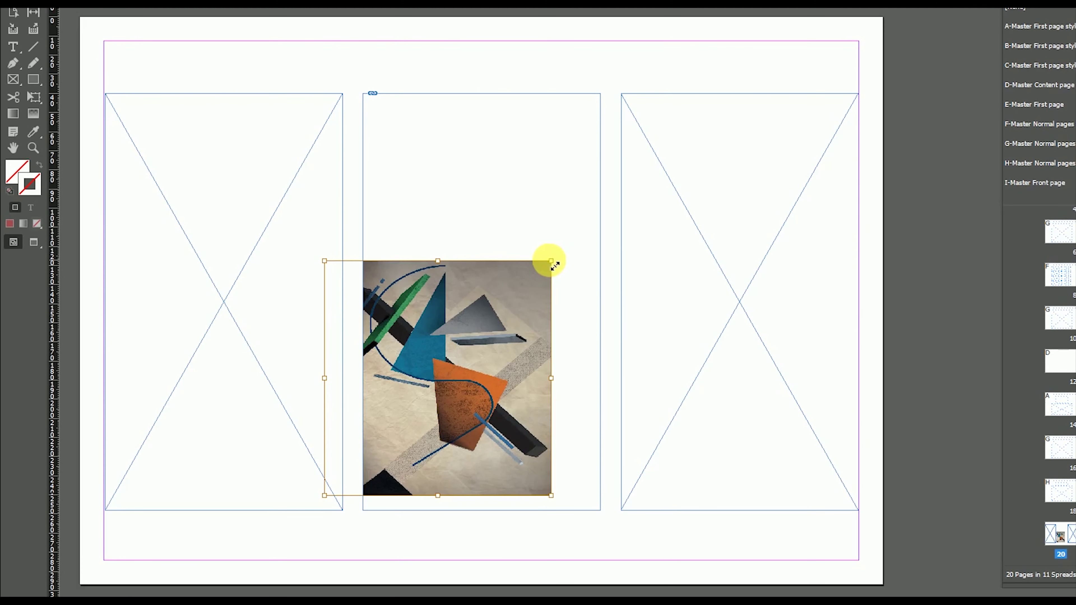
{"action": "key", "text": "ctrl+z"}
{"action": "key", "text": "ctrl+alt+shift+e"}
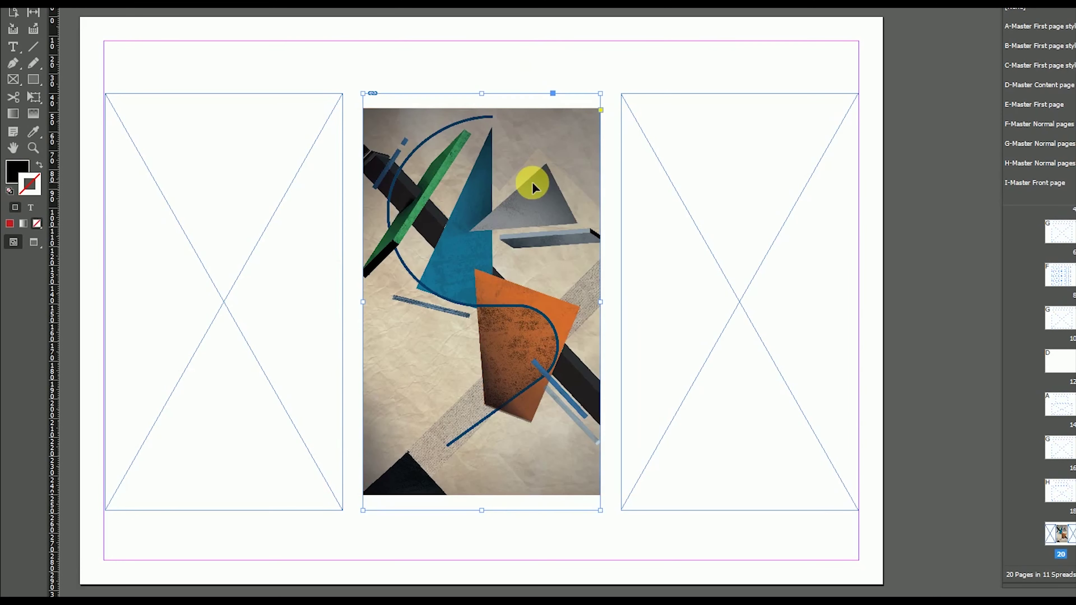
Enlarge and reposition the artwork inside the middle frame so it fills it
{"action": "double_click", "coordinate": [534, 311]}
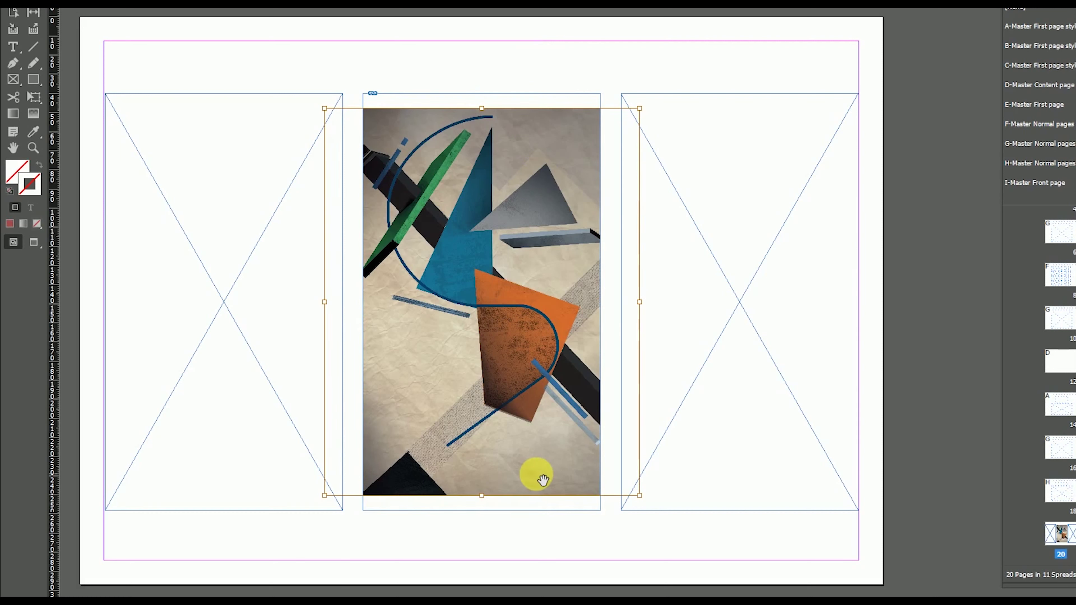
{"action": "left_click_drag", "start_coordinate": [543, 423], "coordinate": [501, 437]}
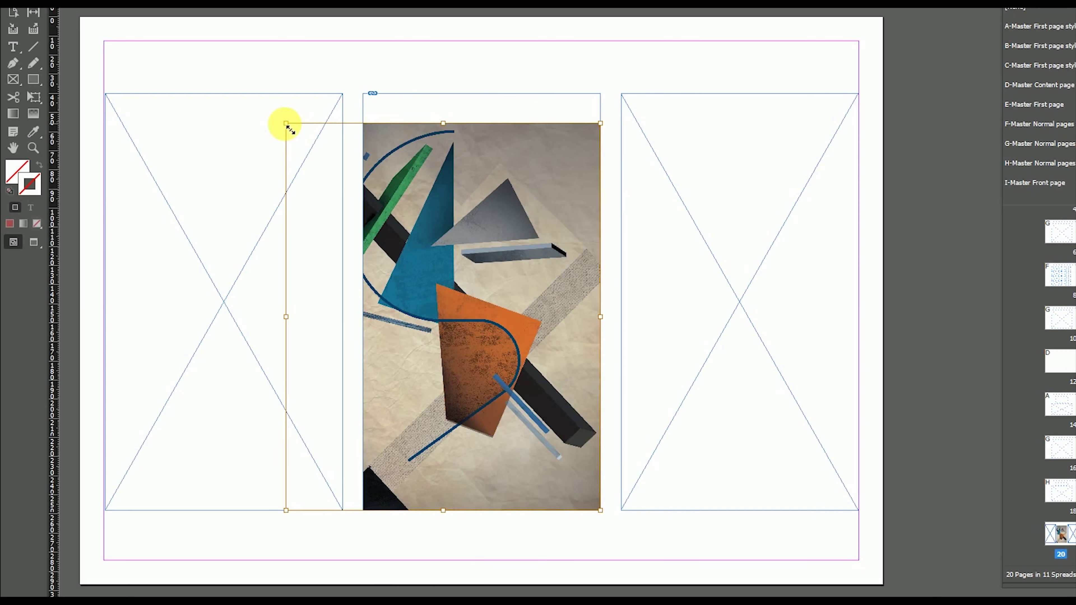
{"action": "left_click_drag", "start_coordinate": [285, 123], "coordinate": [348, 95]}
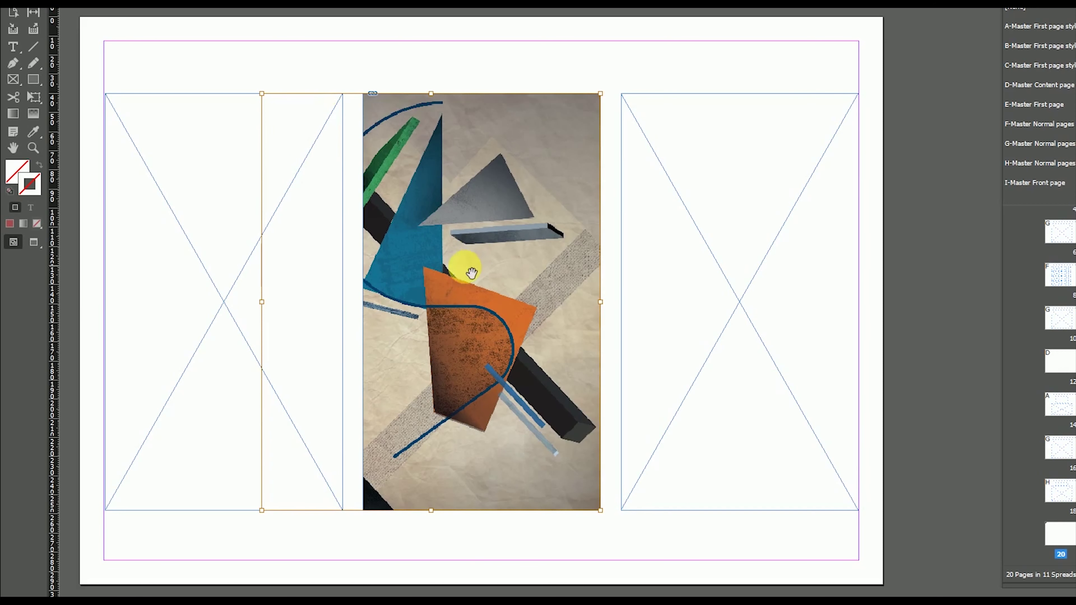
{"action": "left_click_drag", "start_coordinate": [471, 272], "coordinate": [487, 304]}
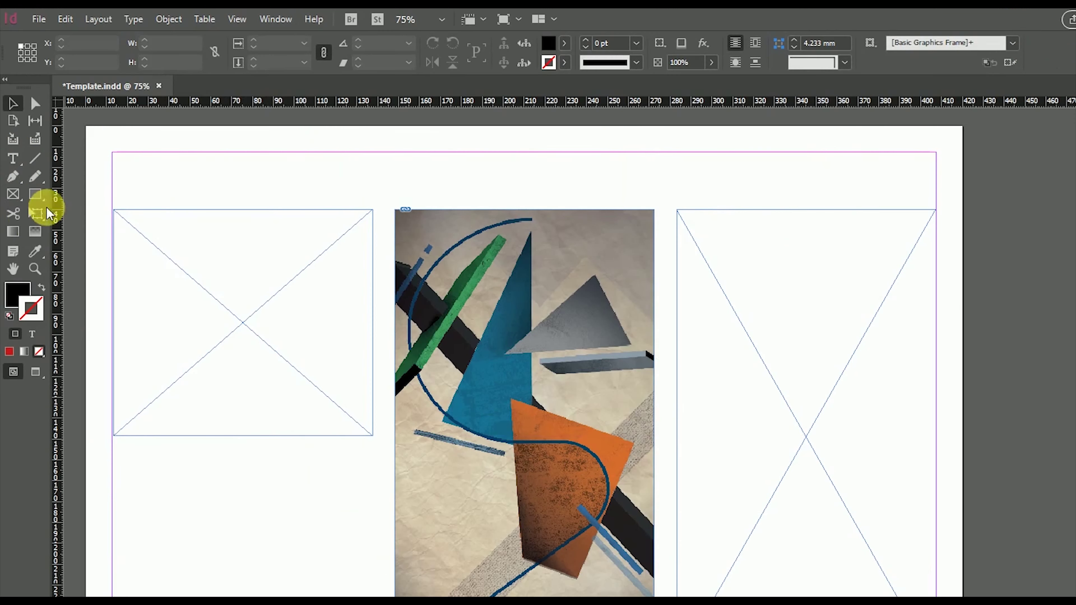
Draw a text frame below the left image frame, keeping Century Gothic and the current colour
{"action": "left_click", "coordinate": [12, 159]}
{"action": "left_click_drag", "start_coordinate": [118, 472], "coordinate": [352, 604]}
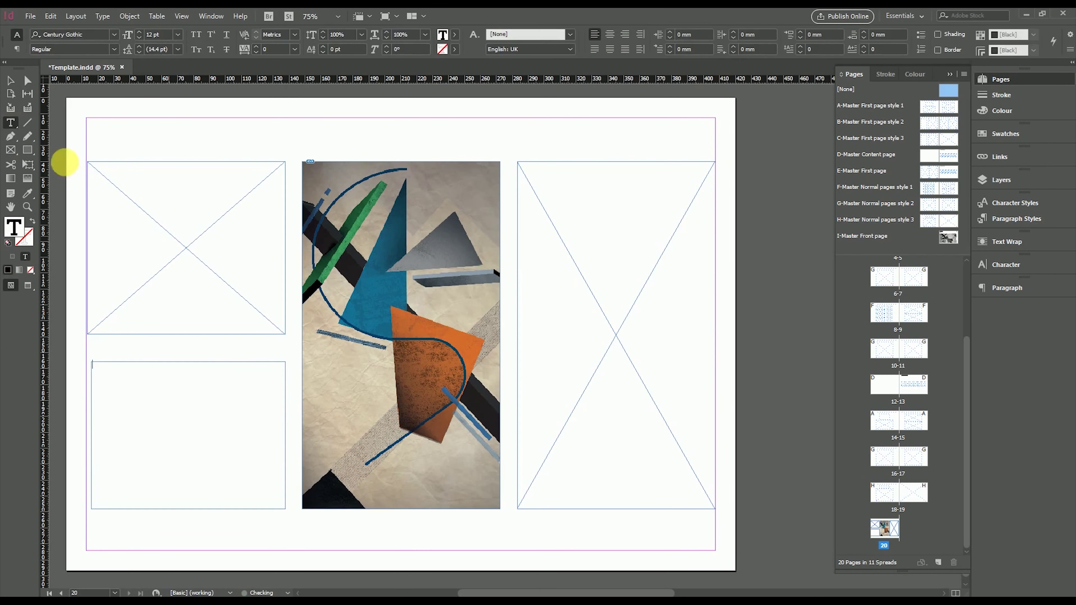
{"action": "left_click", "coordinate": [116, 38]}
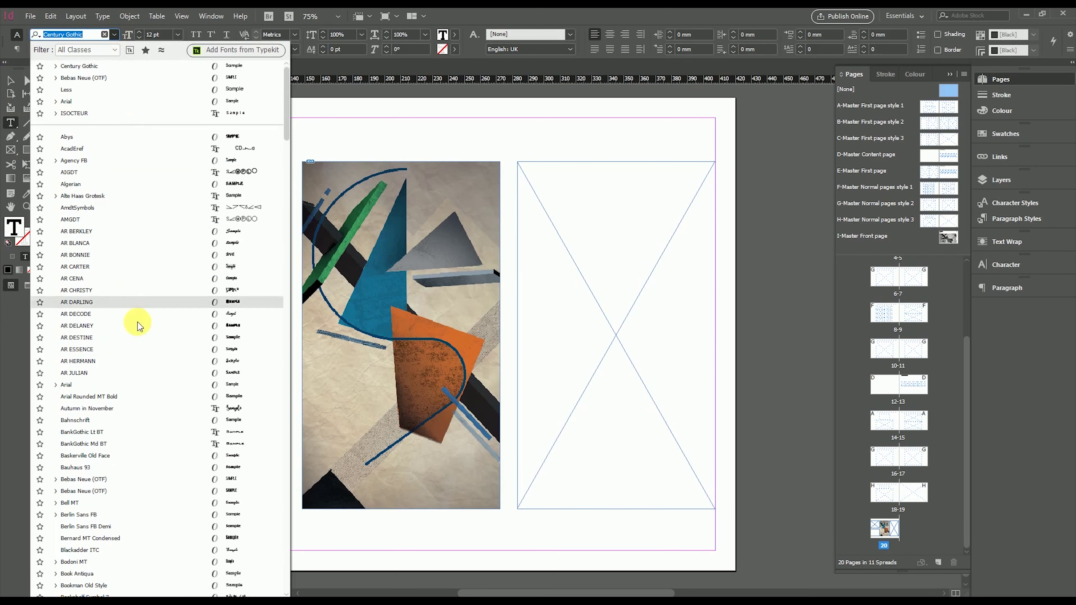
{"action": "left_click", "coordinate": [198, 64]}
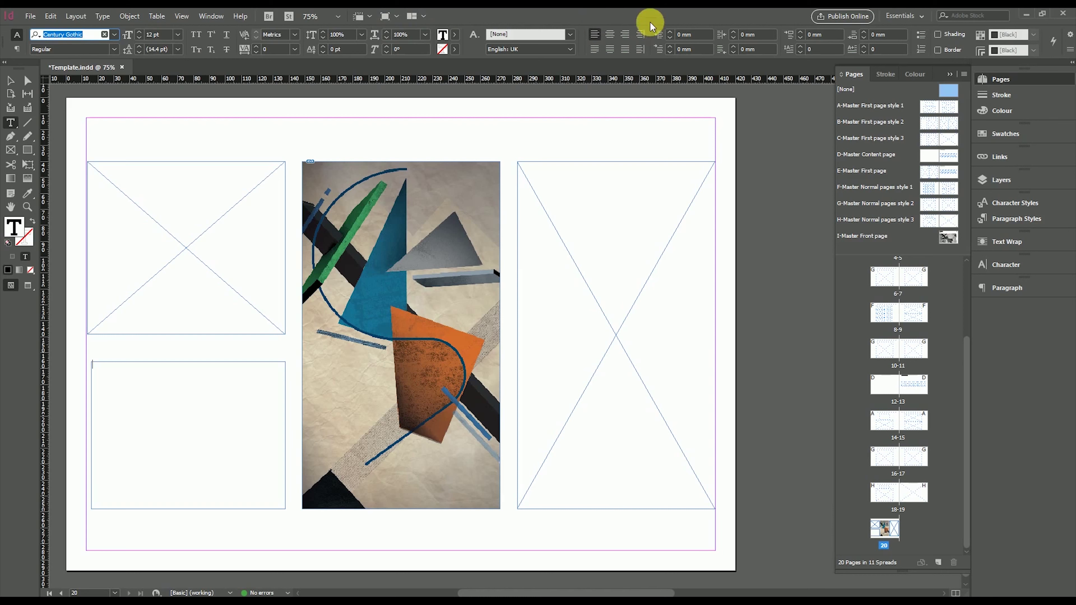
{"action": "left_click", "coordinate": [440, 41]}
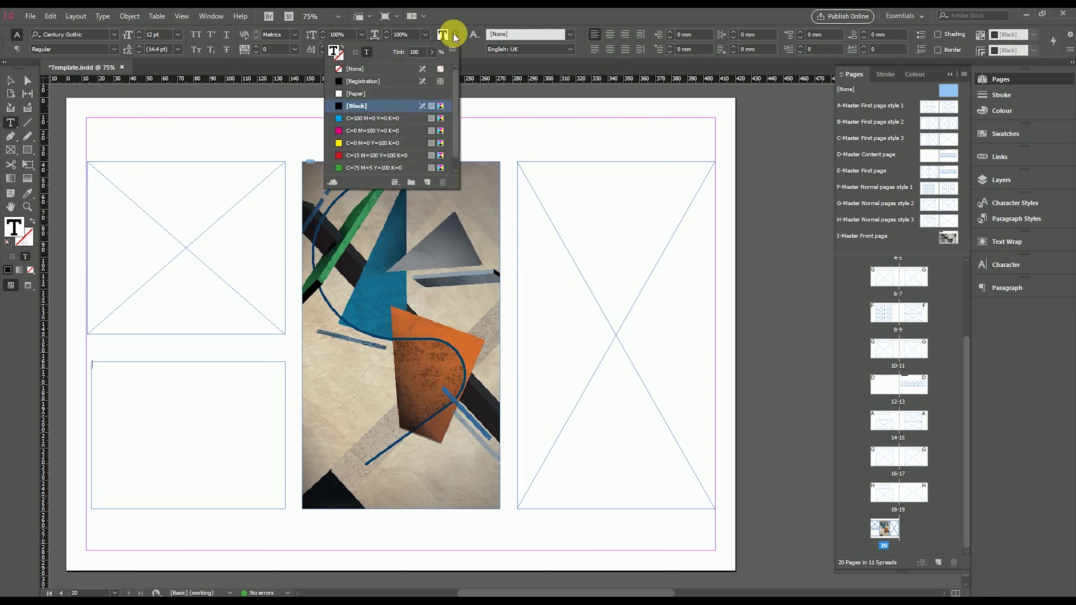
{"action": "left_click", "coordinate": [188, 381]}
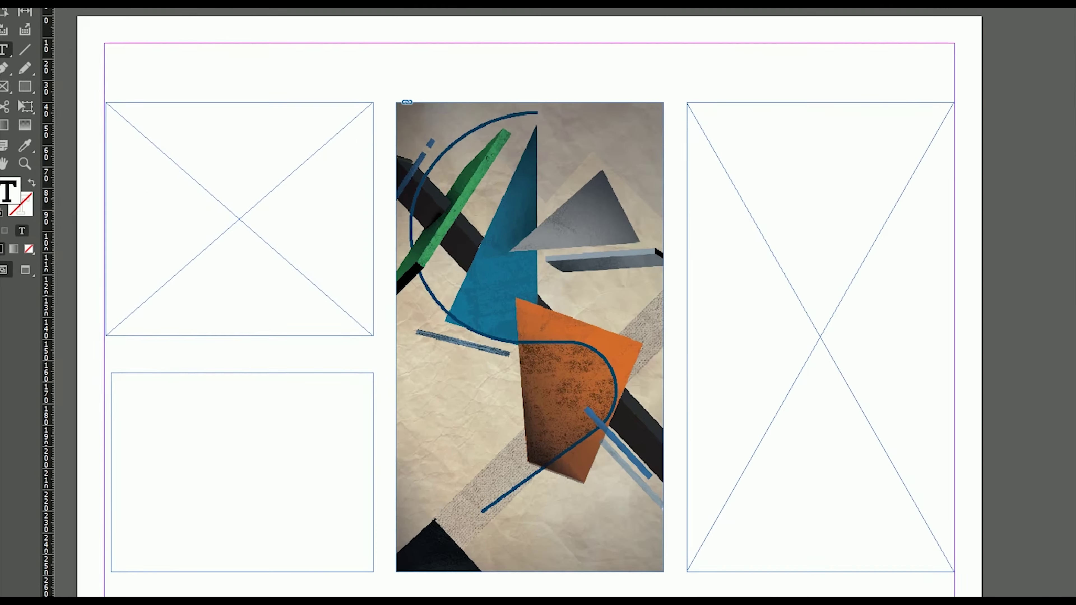
Fill the new text frame with placeholder text and justify it
{"action": "right_click", "coordinate": [168, 380]}
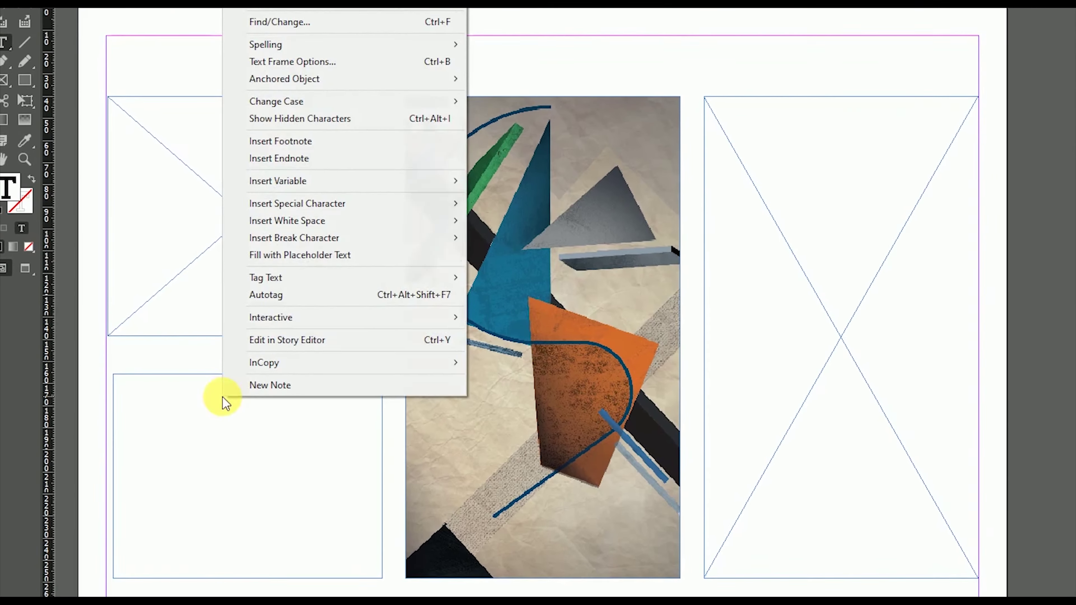
{"action": "key", "text": "Escape"}
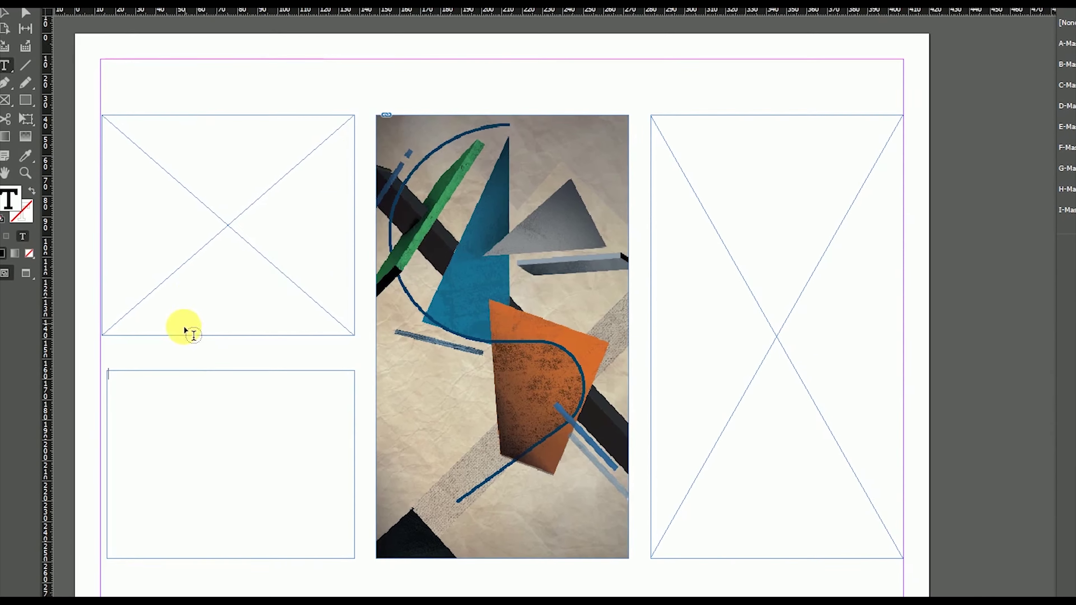
{"action": "key", "text": "Escape"}
{"action": "right_click", "coordinate": [186, 376]}
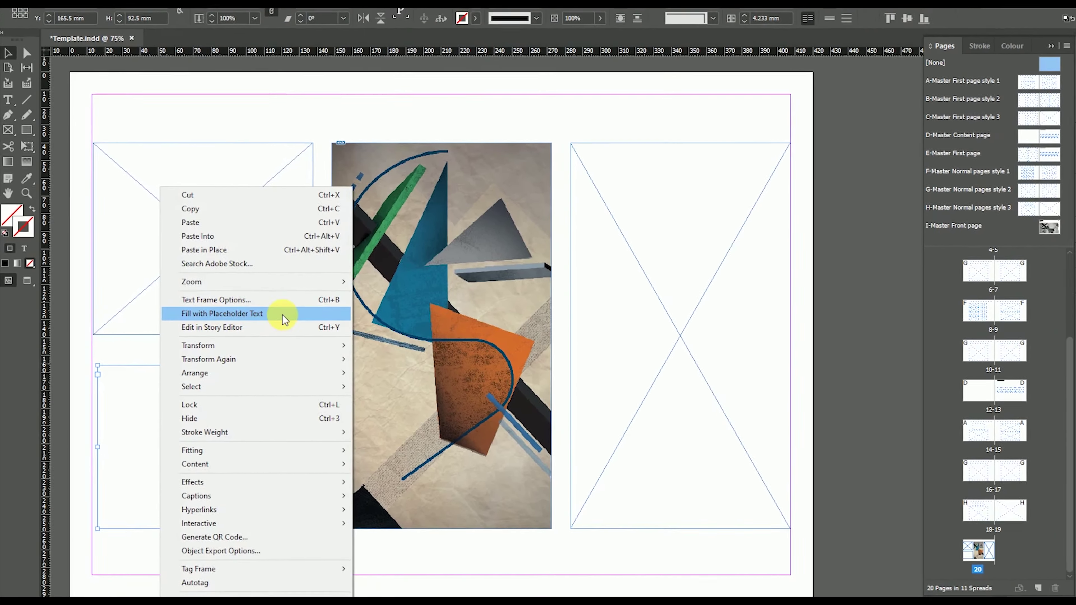
{"action": "left_click", "coordinate": [283, 318]}
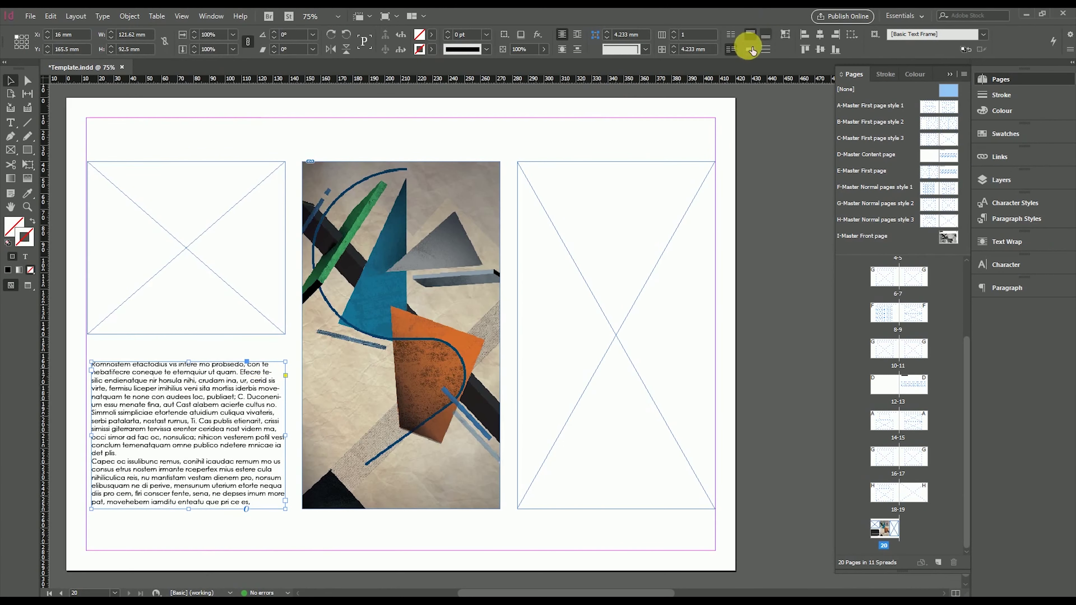
{"action": "key", "text": "t"}
{"action": "left_click", "coordinate": [595, 49]}
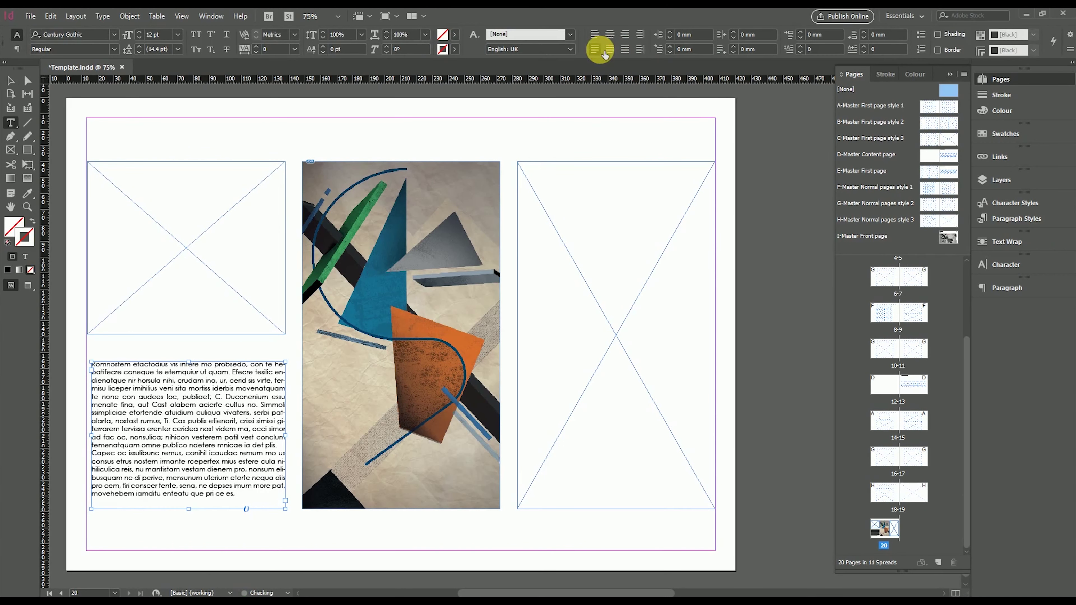
Apply the 'Heading on all pages' paragraph style to the page heading
{"action": "left_click", "coordinate": [10, 80]}
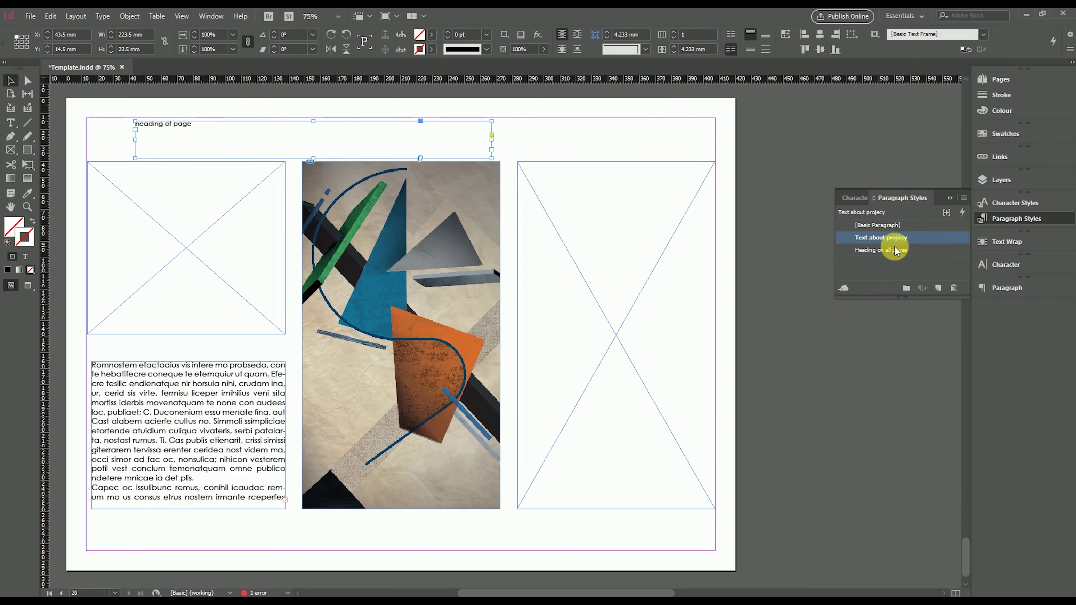
{"action": "left_click", "coordinate": [890, 250]}
{"action": "left_click", "coordinate": [768, 180]}
{"action": "left_click", "coordinate": [198, 162]}
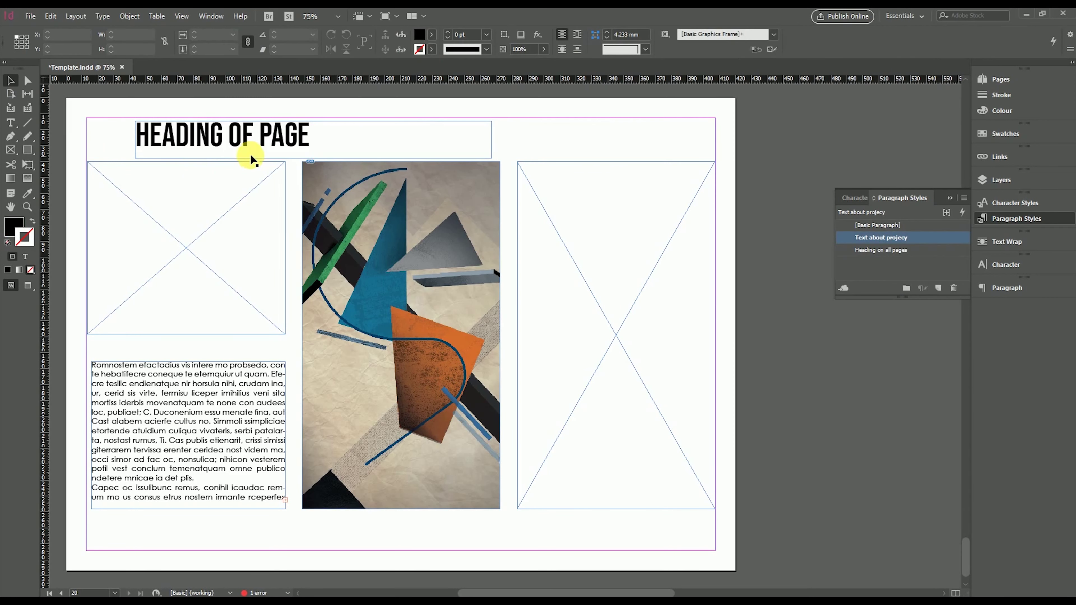
Keep the body text in 'Text about projecy' style and move the heading frame to the left margin
{"action": "left_click", "coordinate": [256, 382]}
{"action": "left_click", "coordinate": [869, 250]}
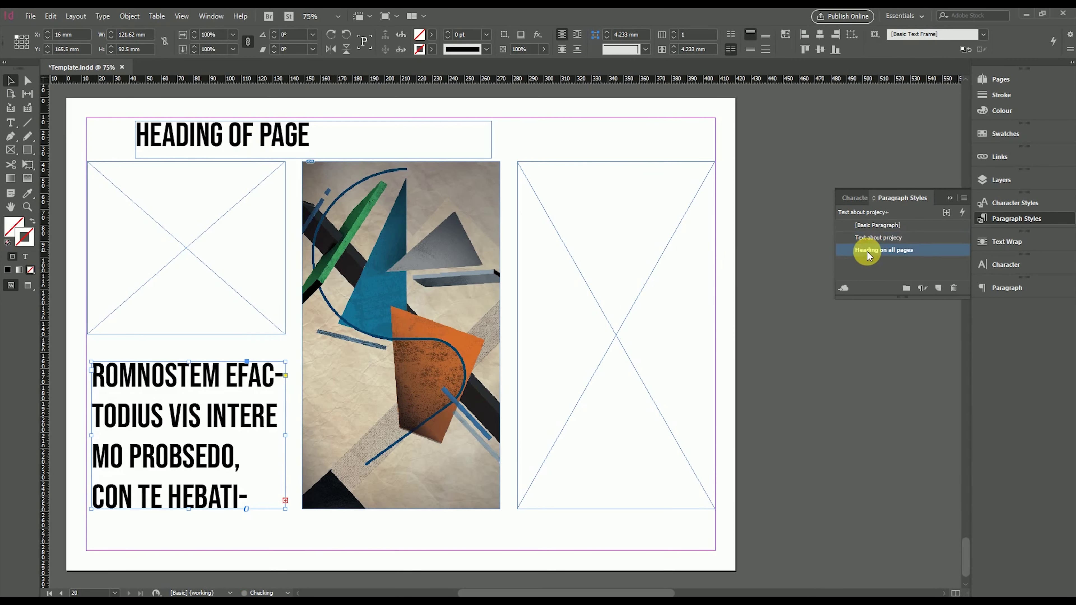
{"action": "left_click", "coordinate": [865, 238]}
{"action": "left_click", "coordinate": [355, 533]}
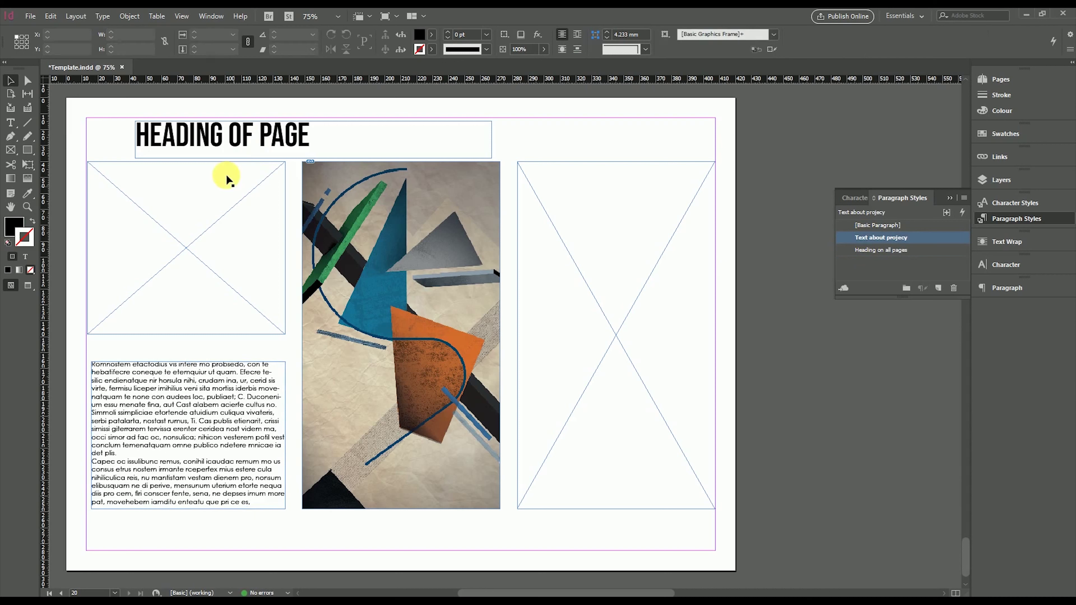
{"action": "left_click_drag", "start_coordinate": [211, 151], "coordinate": [115, 147]}
Open the I-Master Front page master from the Pages panel
{"action": "left_click", "coordinate": [565, 140]}
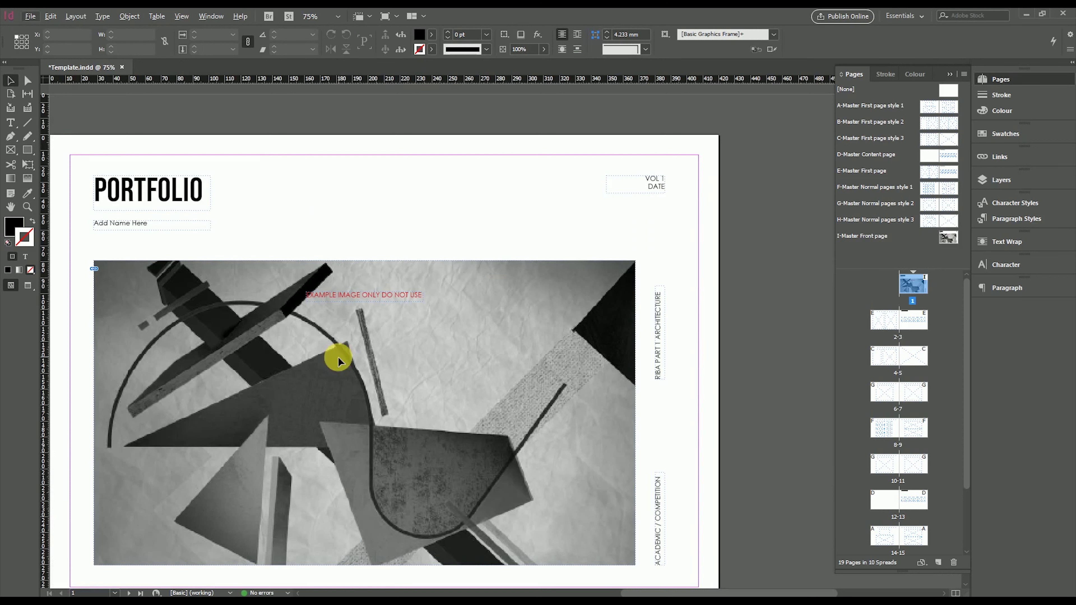
{"action": "key", "text": "ctrl+0"}
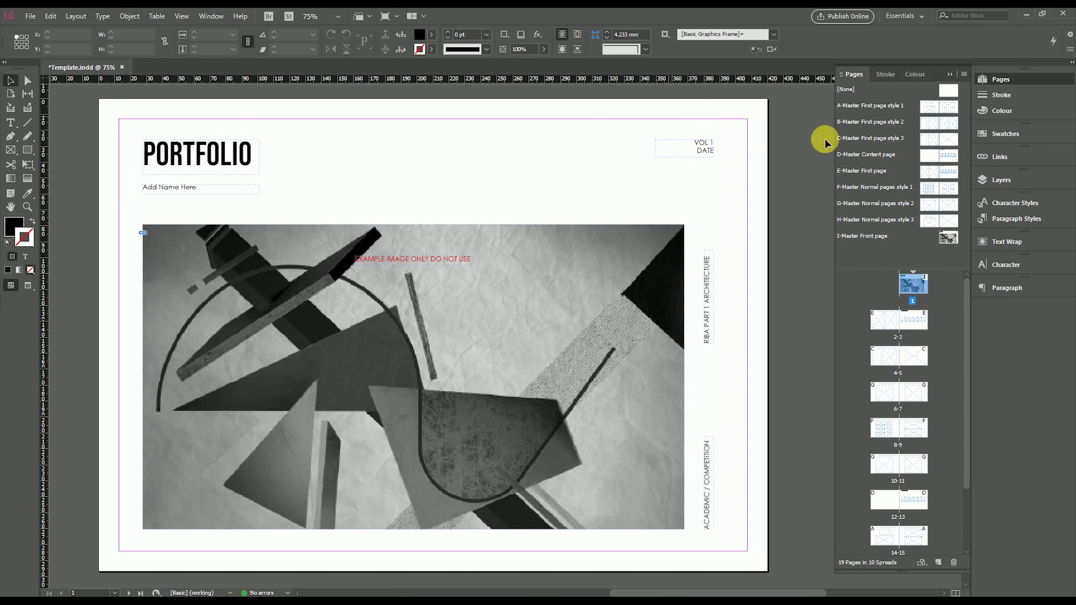
{"action": "double_click", "coordinate": [947, 238]}
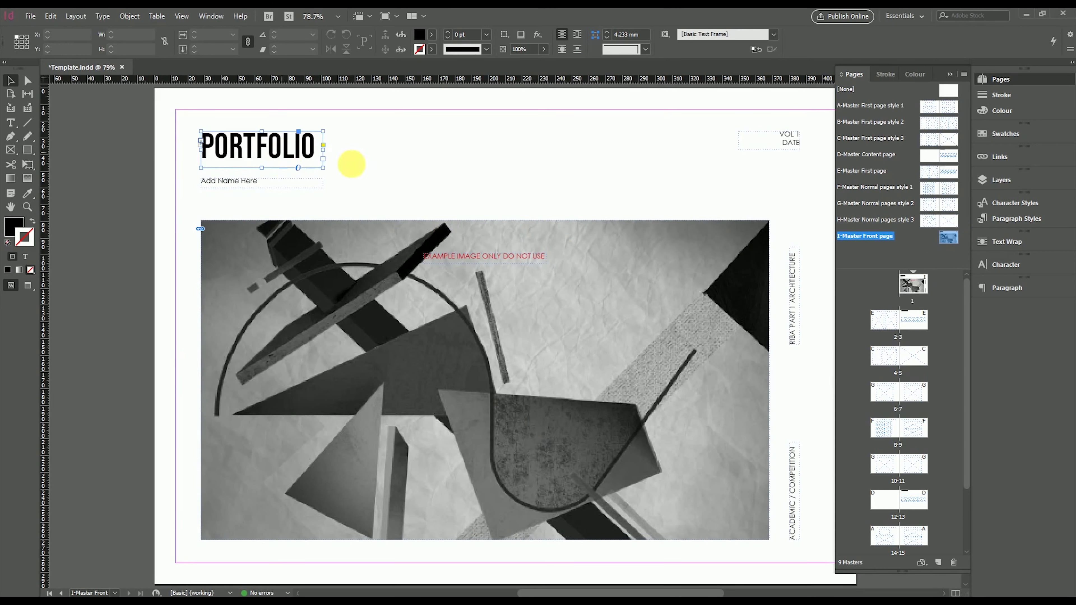
{"action": "left_click", "coordinate": [313, 182]}
{"action": "left_click_drag", "start_coordinate": [466, 186], "coordinate": [392, 181]}
Replace 'Add Name Here' with the designer's name and delete the example-image warning label
{"action": "double_click", "coordinate": [180, 180]}
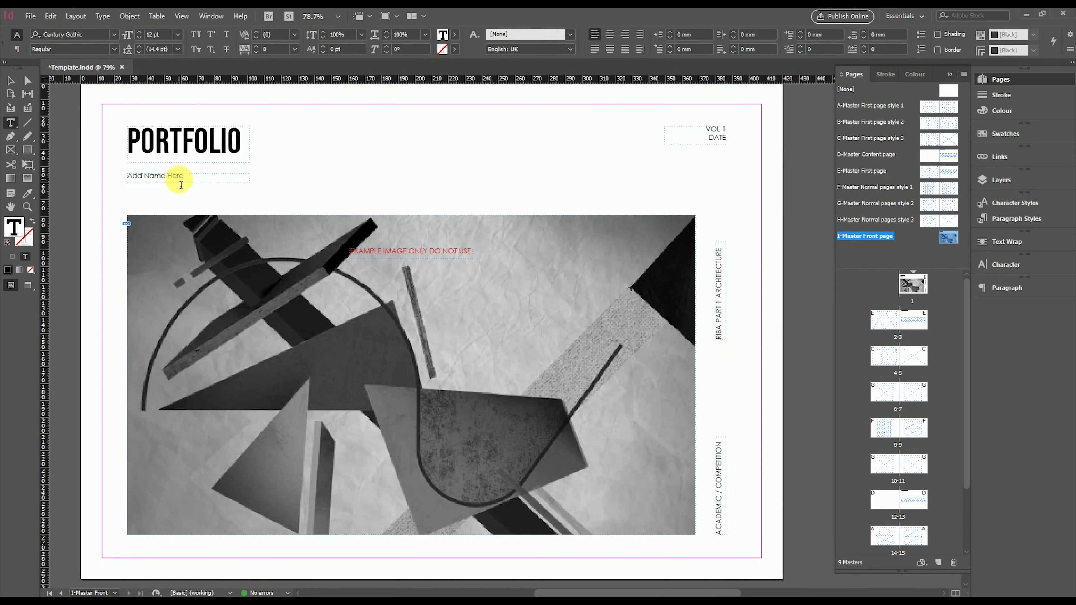
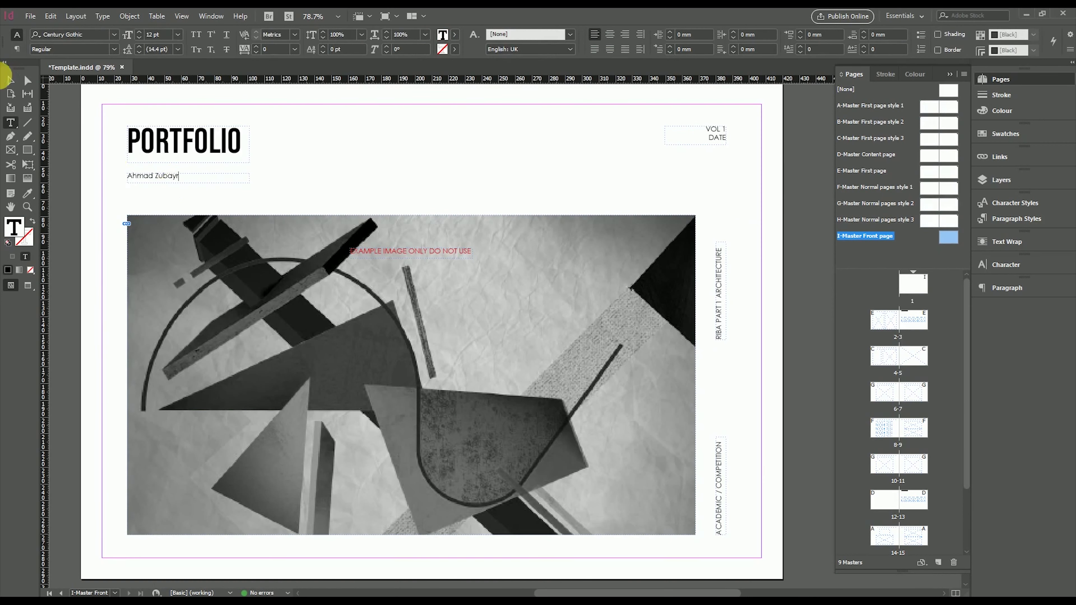
{"action": "left_click", "coordinate": [10, 79]}
{"action": "left_click", "coordinate": [367, 254]}
{"action": "key", "text": "Delete"}
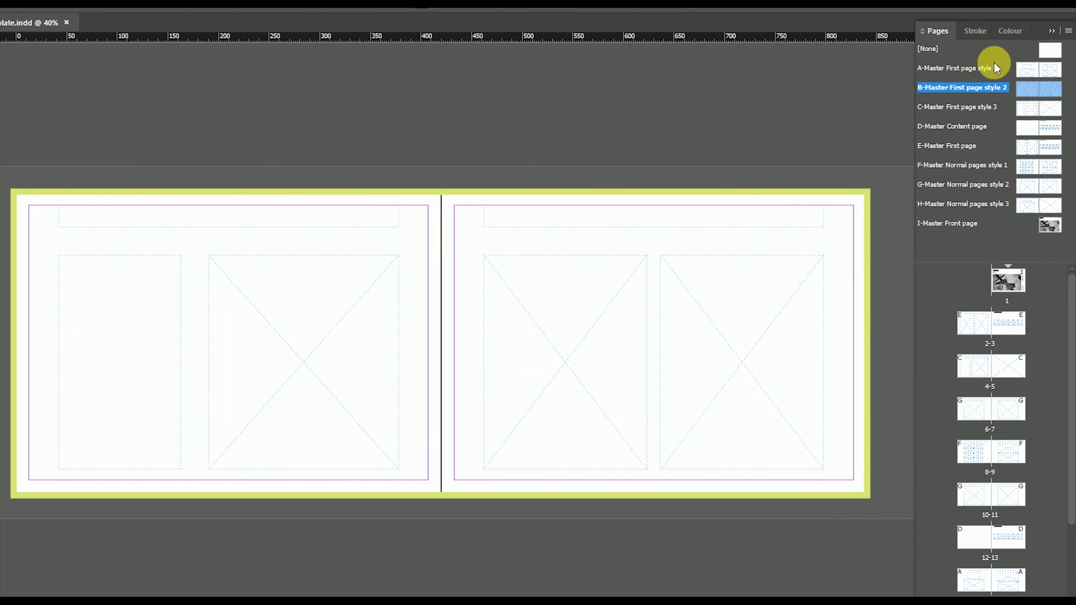
Review the A, B, C and D master spreads in turn
{"action": "double_click", "coordinate": [994, 68]}
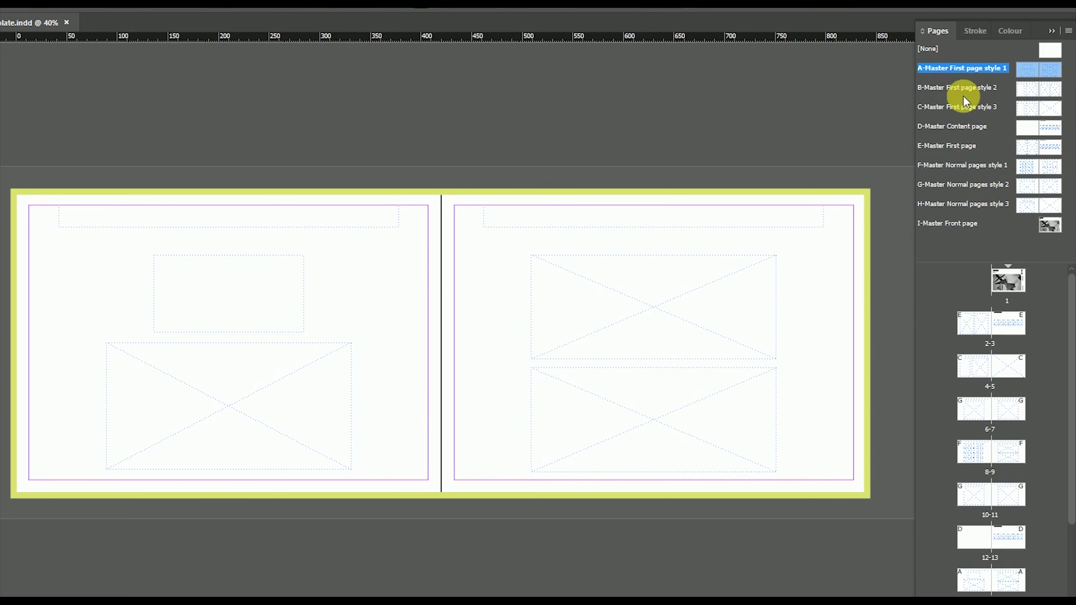
{"action": "double_click", "coordinate": [959, 89]}
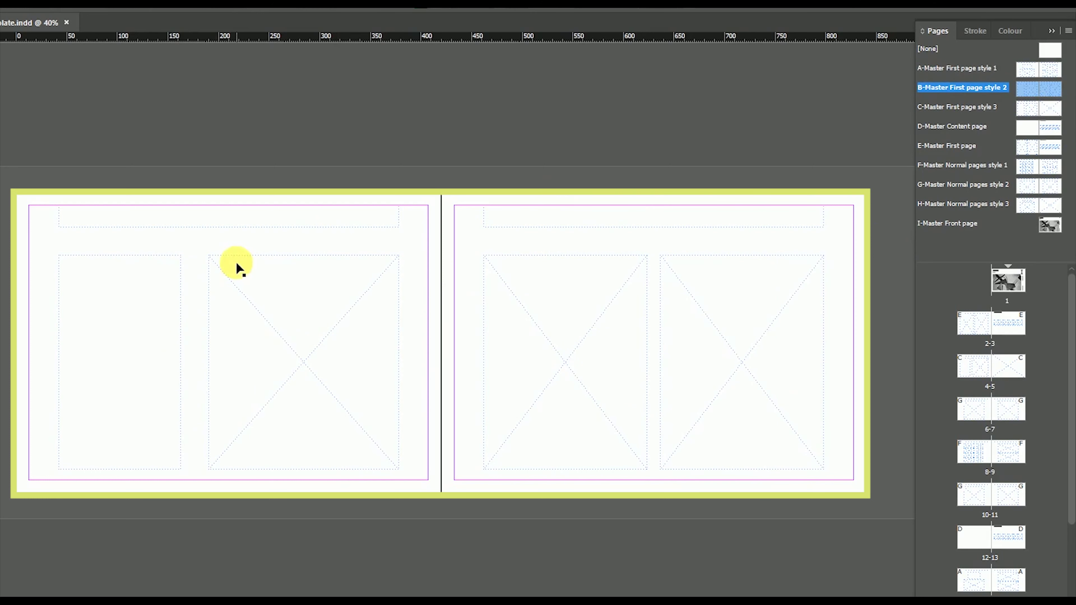
{"action": "double_click", "coordinate": [975, 109]}
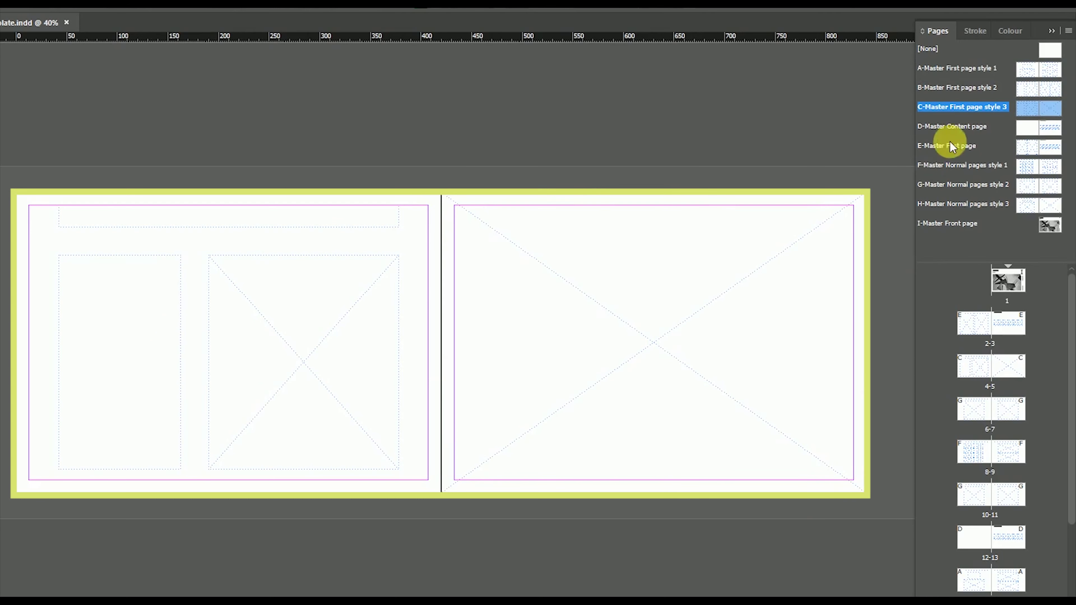
{"action": "double_click", "coordinate": [960, 126]}
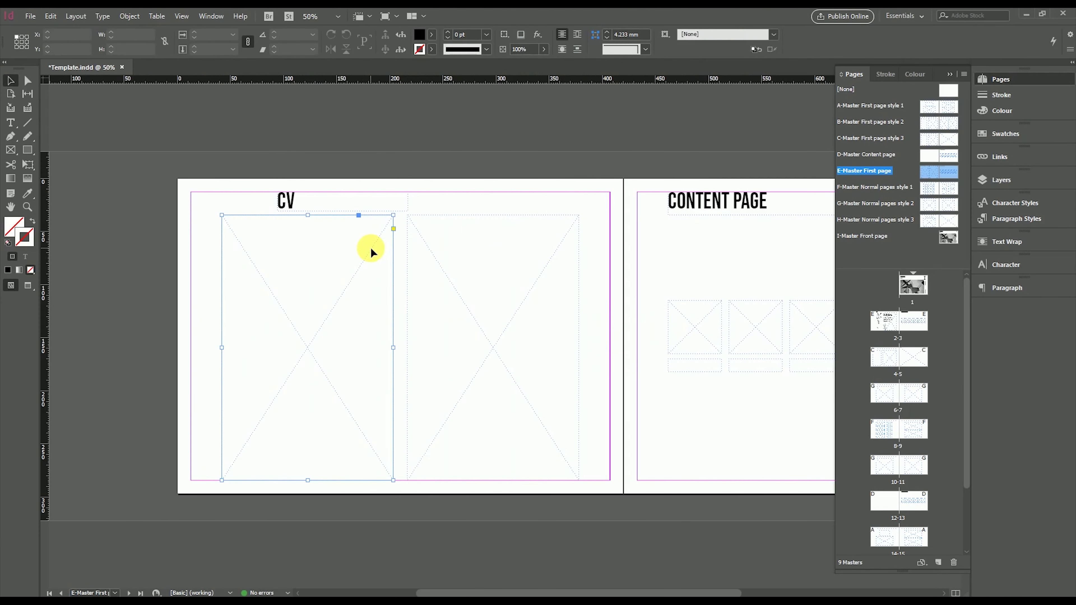
Delete both image placeholders under CV and show the CV spread on pages 2-3
{"action": "key", "text": "Delete"}
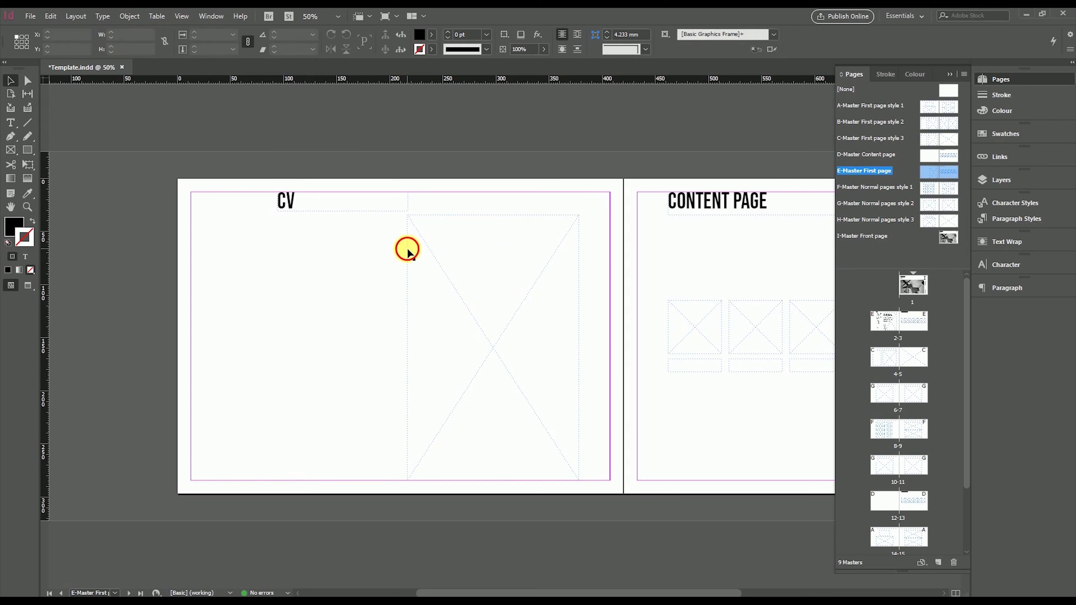
{"action": "left_click", "coordinate": [411, 253]}
{"action": "key", "text": "Delete"}
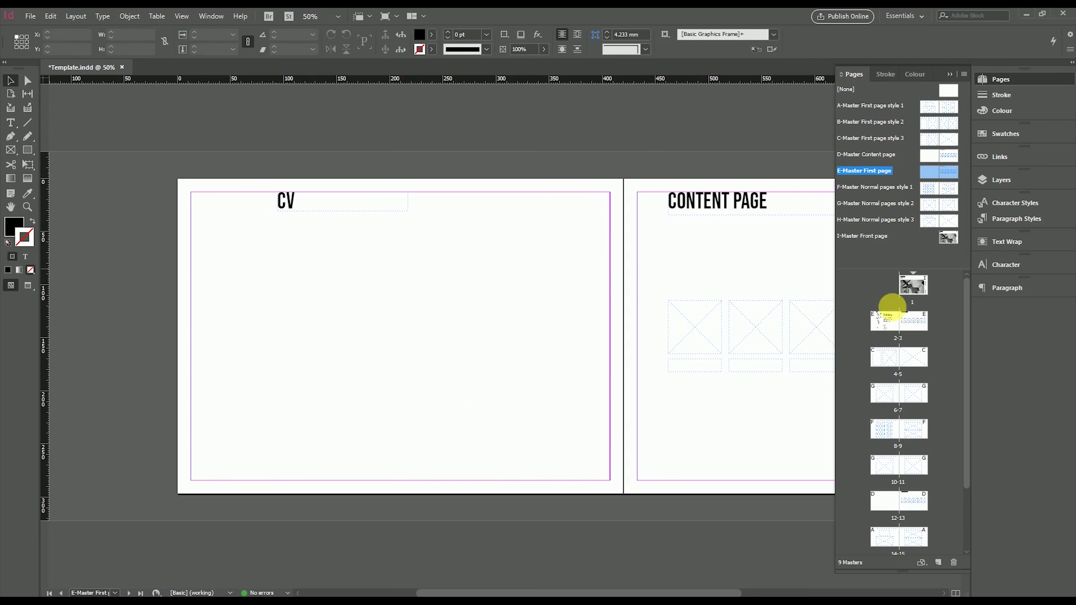
{"action": "double_click", "coordinate": [890, 335]}
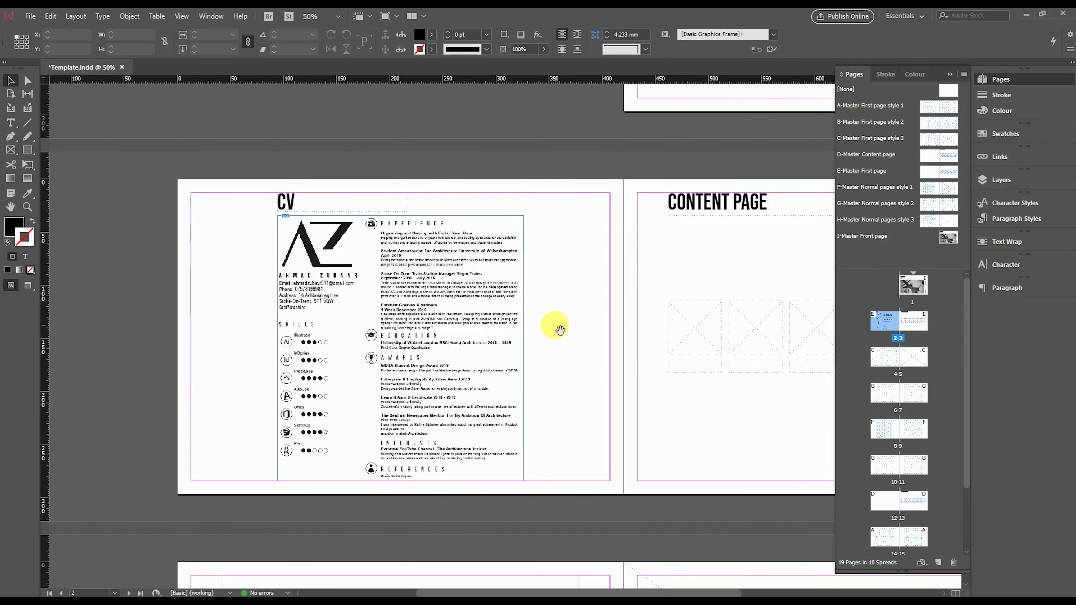
On the D-Master Content page, select thumbnail frames 3–6 and open the Maggie centre folder
{"action": "left_click_drag", "start_coordinate": [557, 327], "coordinate": [210, 328]}
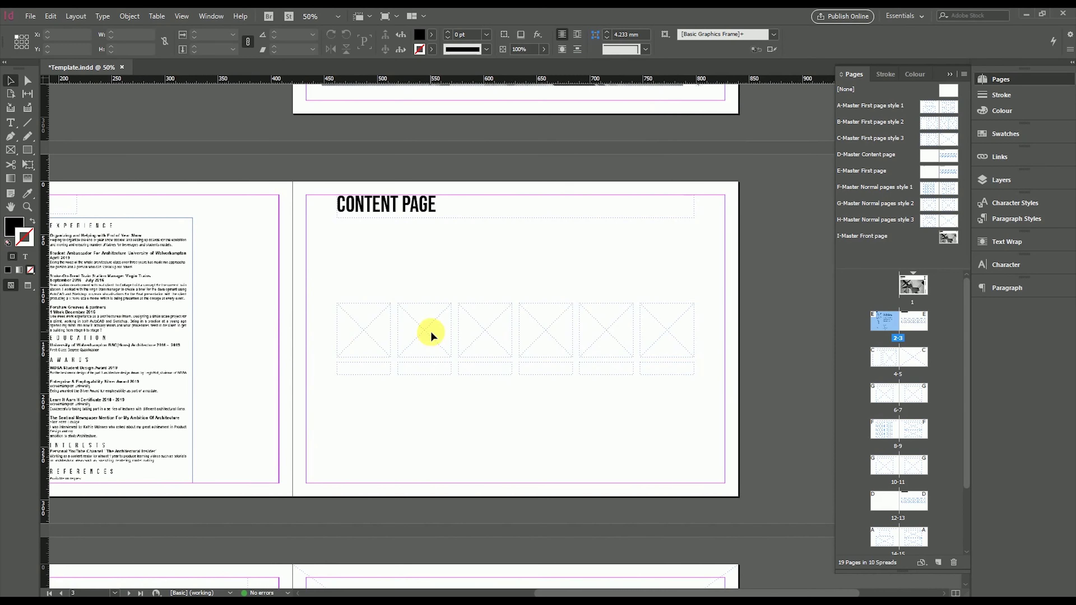
{"action": "double_click", "coordinate": [949, 163]}
{"action": "left_click", "coordinate": [490, 323]}
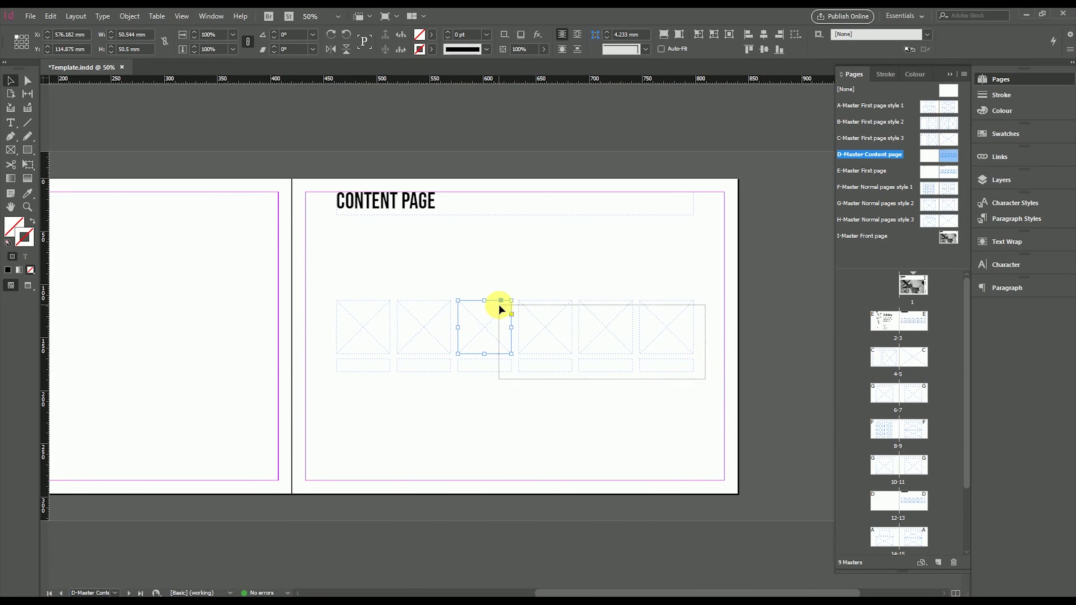
{"action": "left_click_drag", "start_coordinate": [498, 304], "coordinate": [499, 302]}
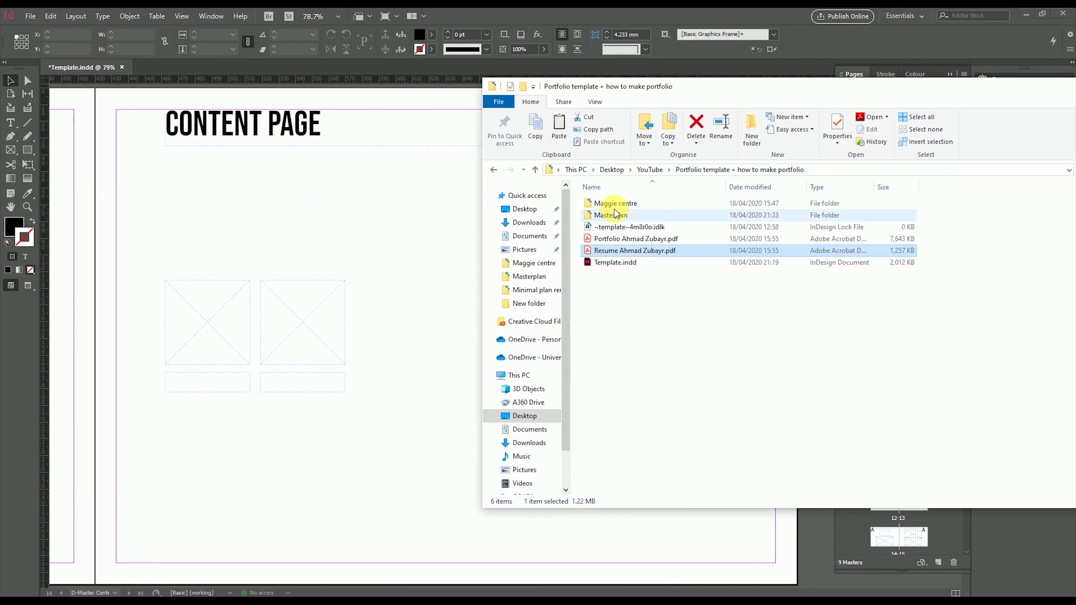
{"action": "double_click", "coordinate": [613, 207]}
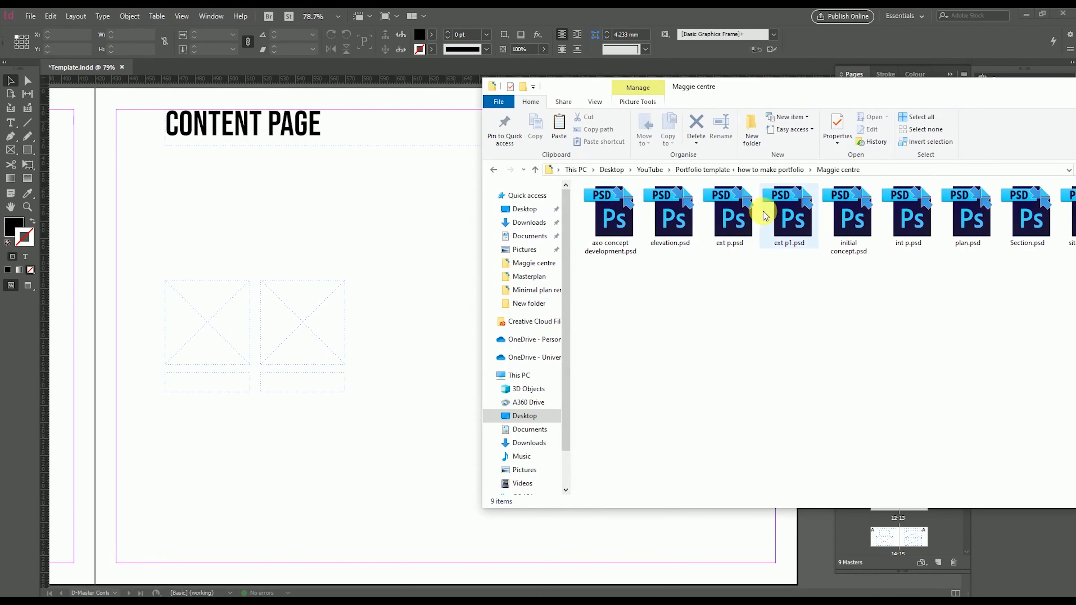
Place ext p1.psd into the An Alternate Path frame with a 3 pt black border
{"action": "left_click_drag", "start_coordinate": [778, 222], "coordinate": [207, 318]}
{"action": "key", "text": "ctrl+minus"}
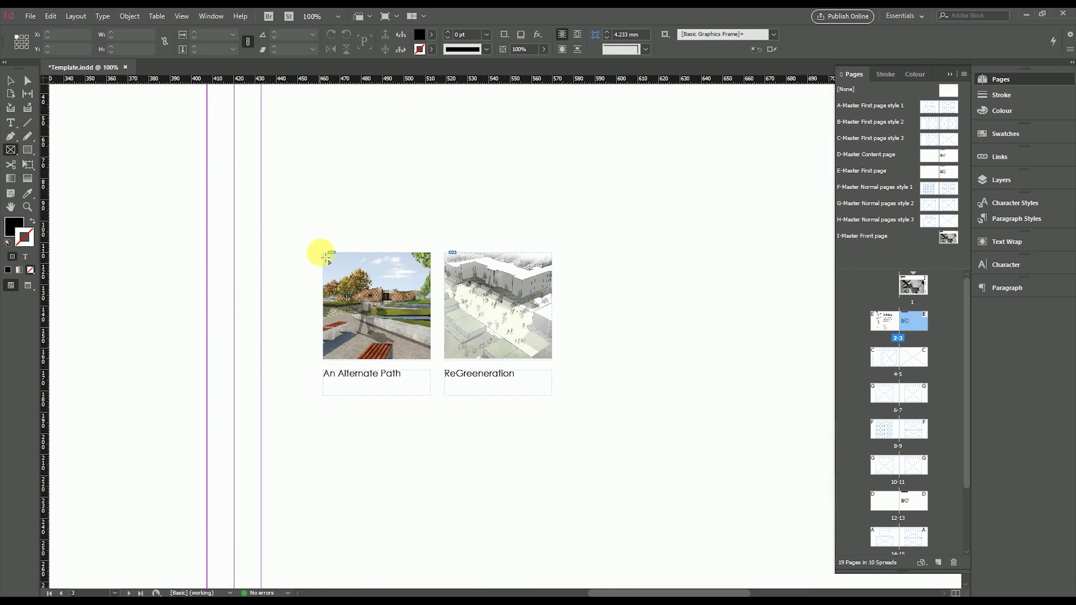
{"action": "left_click", "coordinate": [420, 355]}
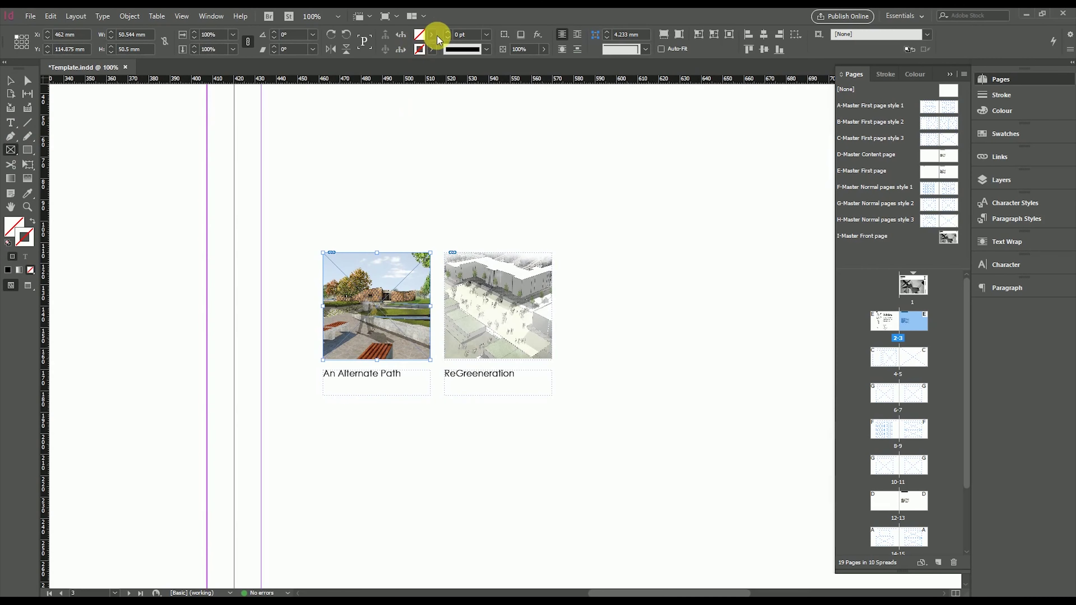
{"action": "left_click", "coordinate": [8, 270]}
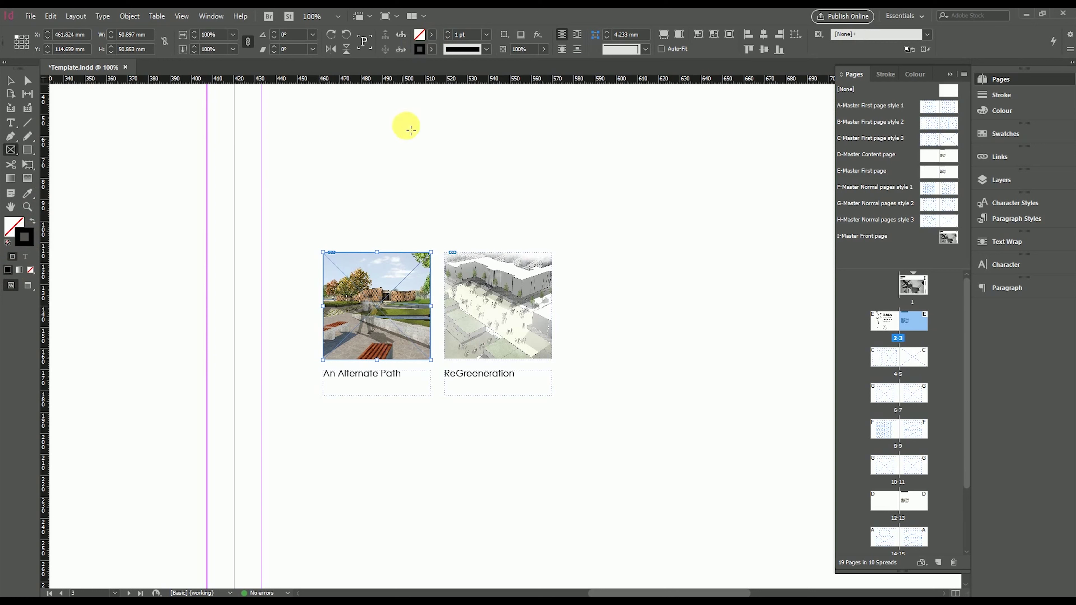
{"action": "left_click", "coordinate": [448, 32]}
{"action": "left_click", "coordinate": [448, 31]}
{"action": "left_click", "coordinate": [11, 80]}
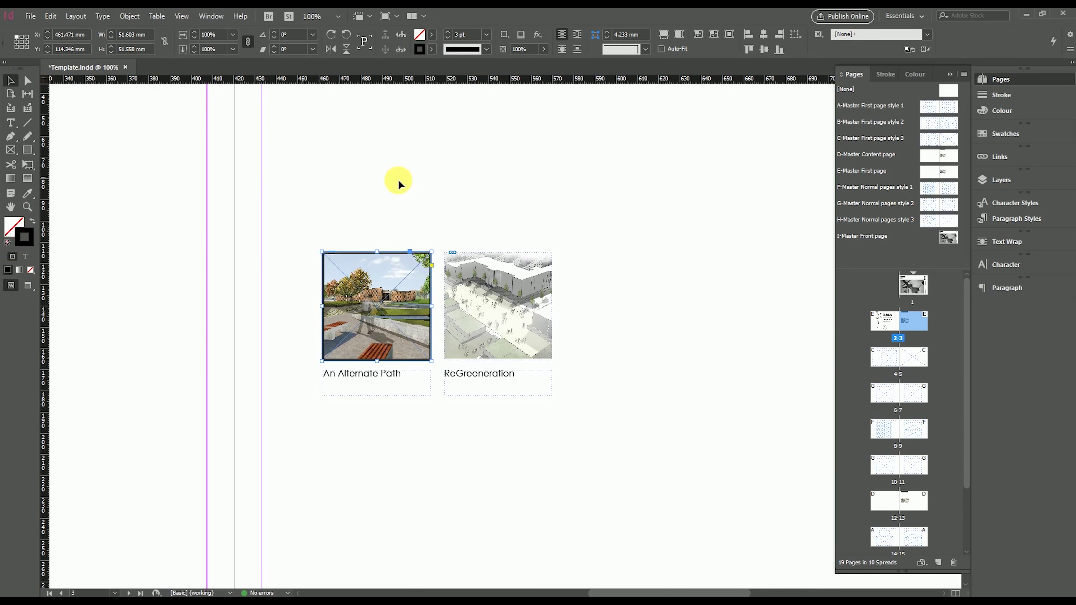
{"action": "left_click", "coordinate": [382, 231]}
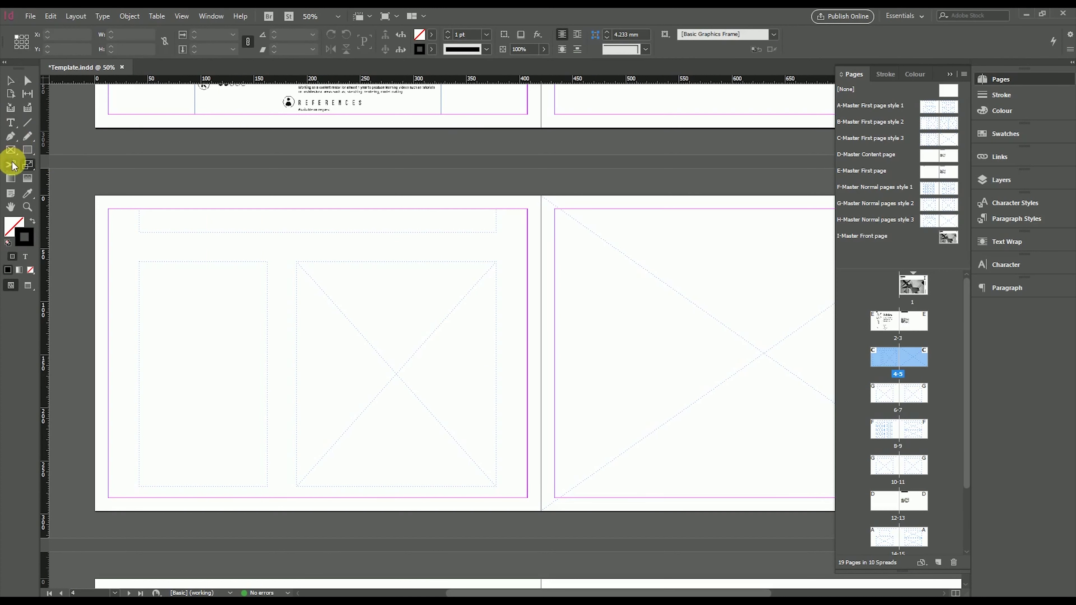
Draw a text frame in page 4's narrow left column and fill it with placeholder text
{"action": "left_click", "coordinate": [139, 267]}
{"action": "left_click_drag", "start_coordinate": [139, 262], "coordinate": [271, 491]}
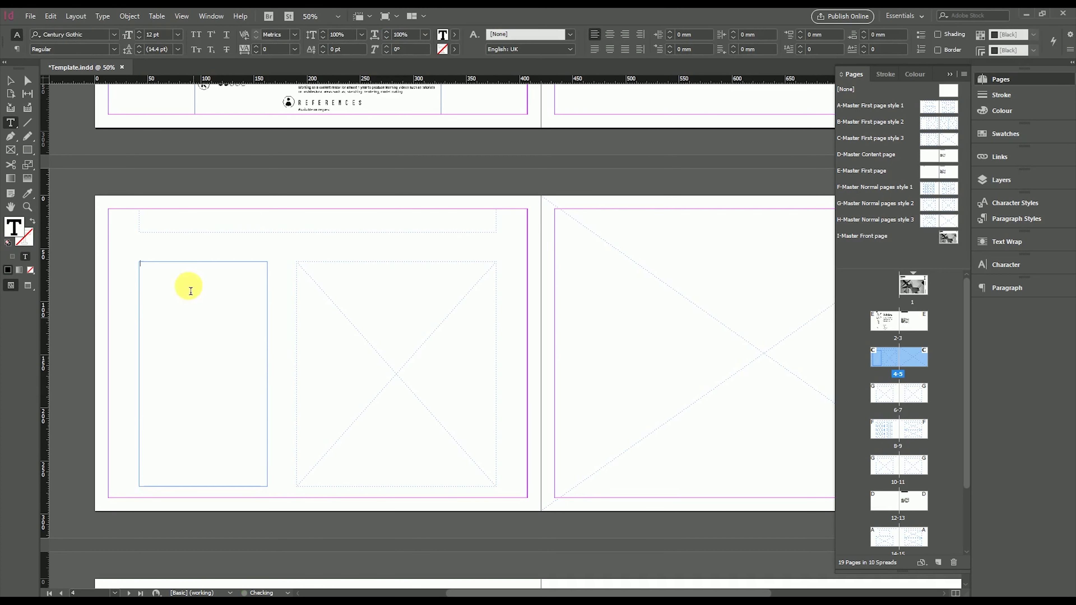
{"action": "right_click", "coordinate": [188, 281]}
{"action": "key", "text": "Escape"}
{"action": "key", "text": "Escape"}
{"action": "right_click", "coordinate": [167, 264]}
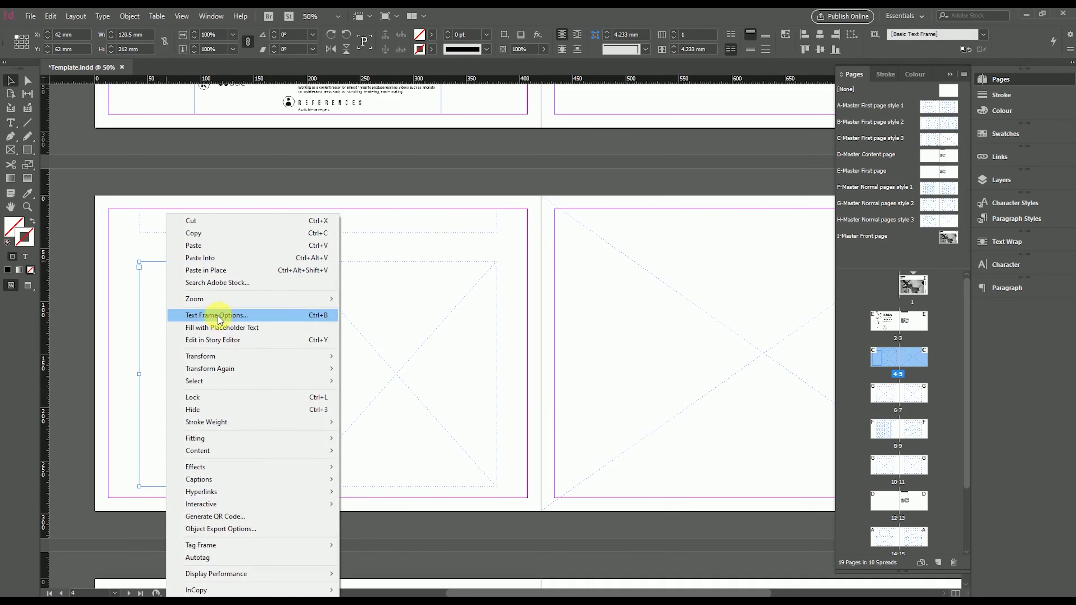
{"action": "left_click", "coordinate": [217, 328]}
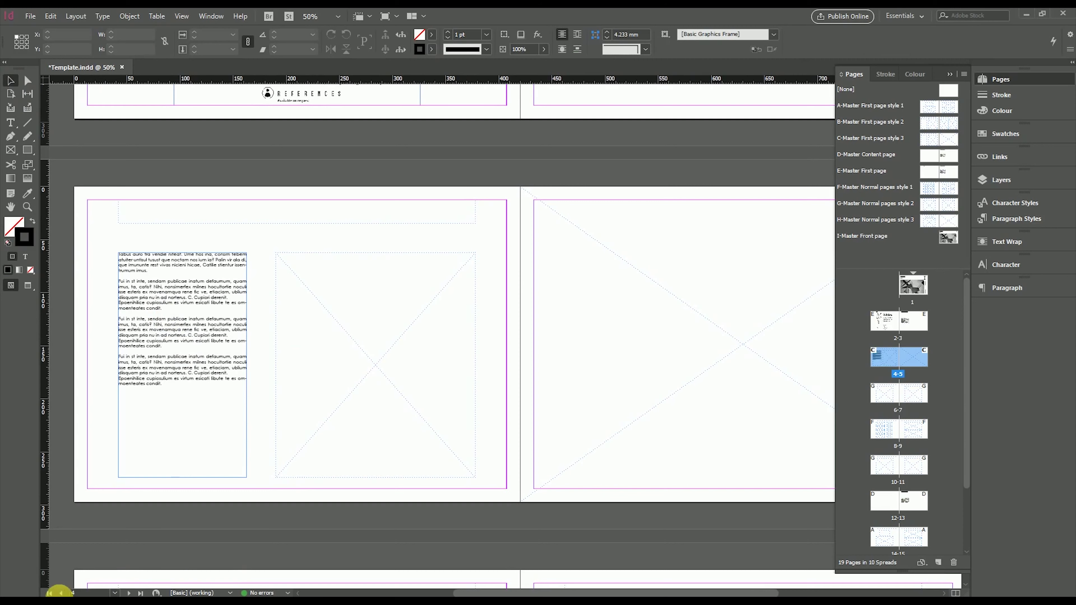
{"action": "left_click", "coordinate": [39, 595]}
{"action": "left_click", "coordinate": [746, 170]}
Drag initial concept.psd from the Maggie centre folder into page 4's picture frame, filling it proportionally
{"action": "double_click", "coordinate": [614, 203]}
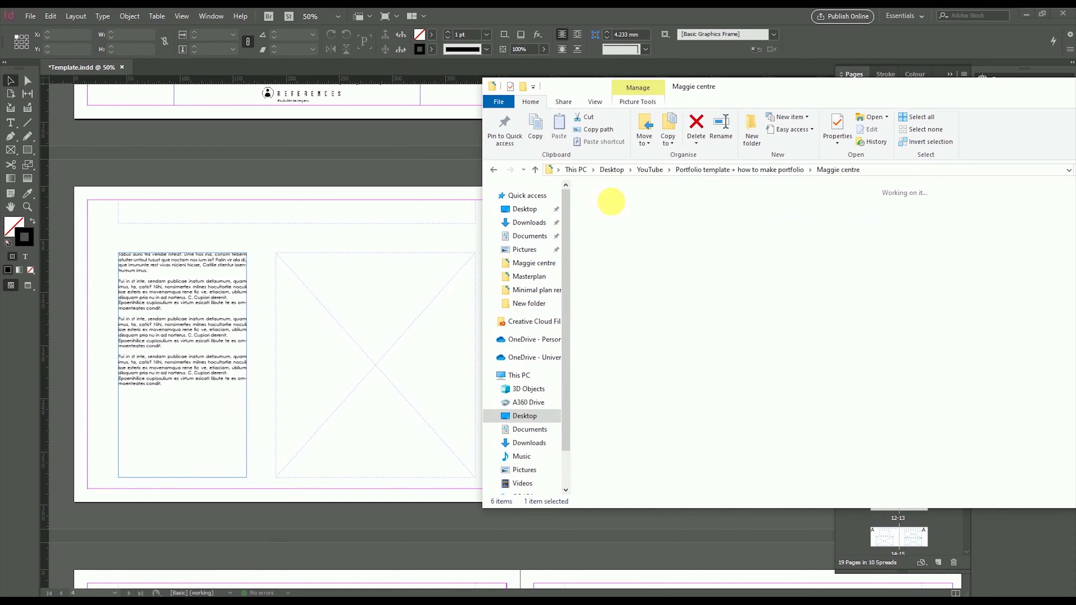
{"action": "mouse_move", "coordinate": [831, 91]}
{"action": "left_mouse_down"}
{"action": "mouse_move", "coordinate": [752, 89]}
{"action": "mouse_move", "coordinate": [812, 89]}
{"action": "left_mouse_up"}
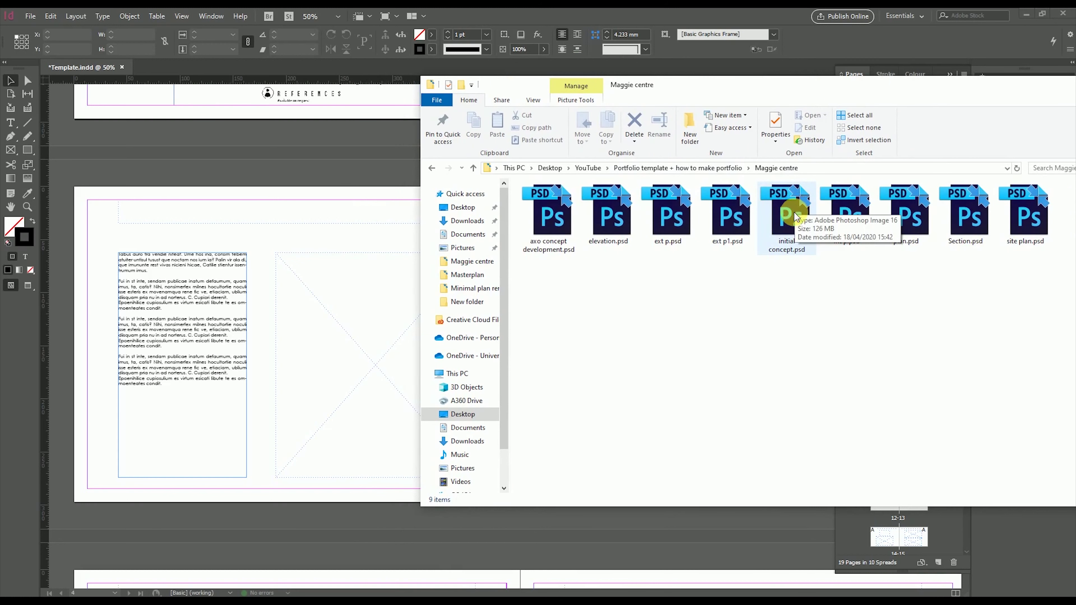
{"action": "left_click_drag", "start_coordinate": [792, 211], "coordinate": [354, 322]}
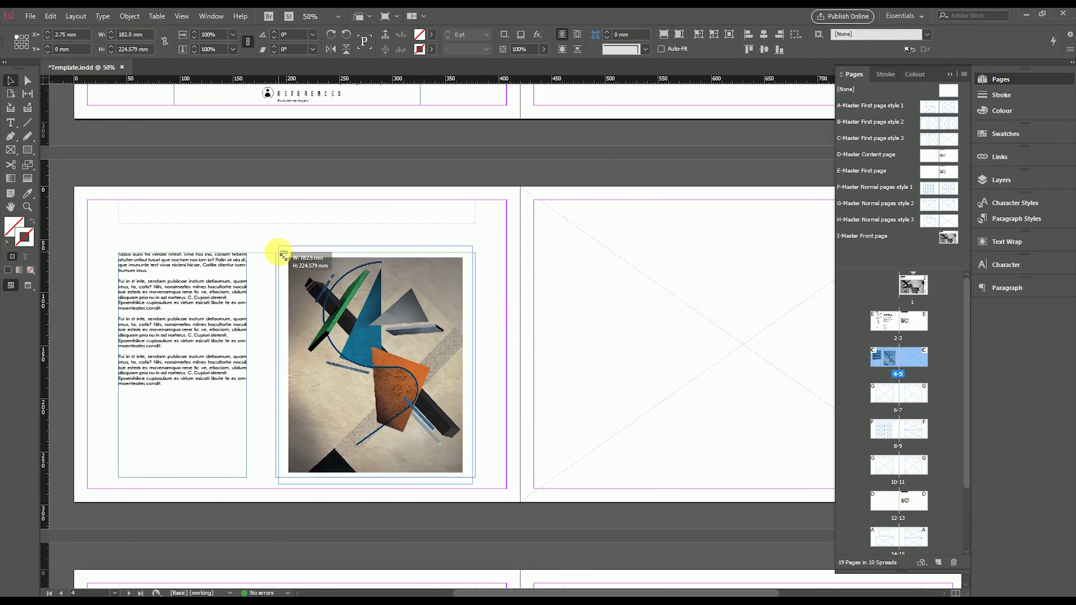
{"action": "key", "text": "ctrl+alt+shift+c"}
{"action": "key", "text": "F11"}
{"action": "double_click", "coordinate": [252, 212]}
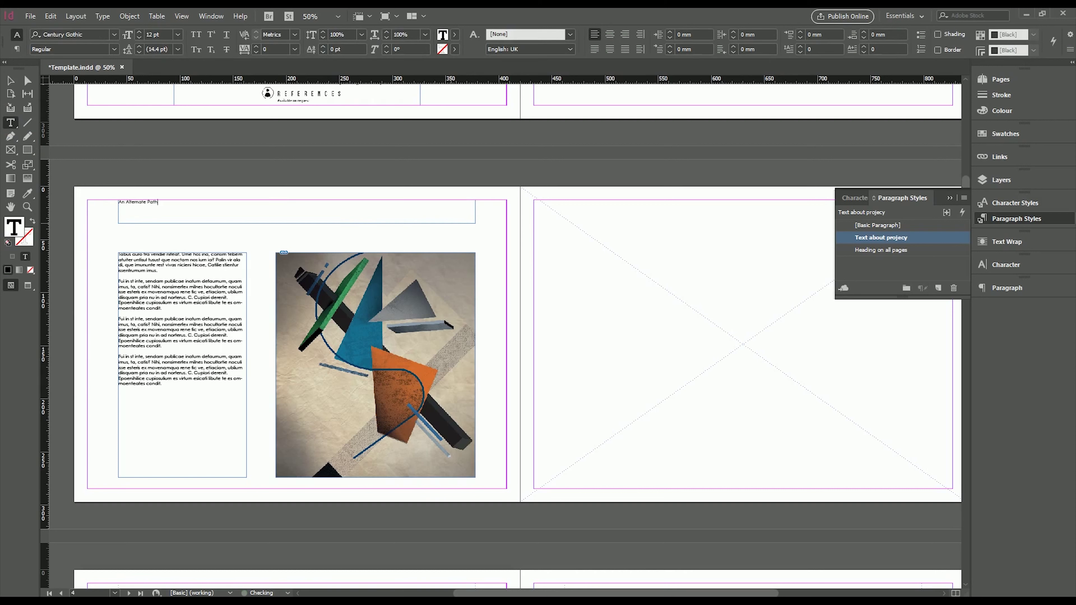
Style the AN ALTERNATE PATH heading with 'Heading on all pages', then return to the image files
{"action": "left_click", "coordinate": [11, 77]}
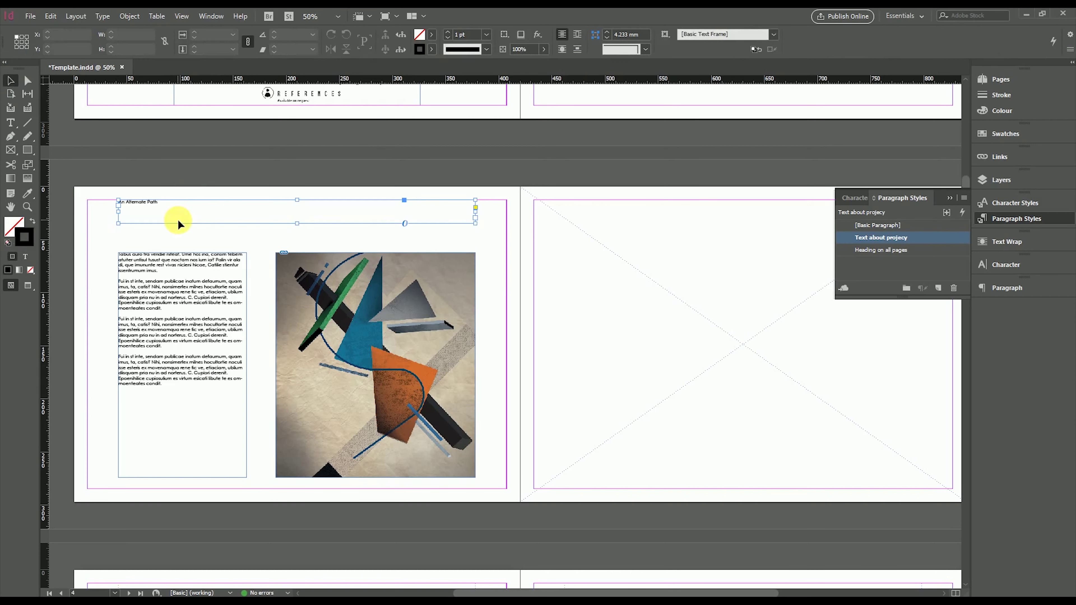
{"action": "left_click", "coordinate": [887, 250]}
{"action": "left_click", "coordinate": [493, 187]}
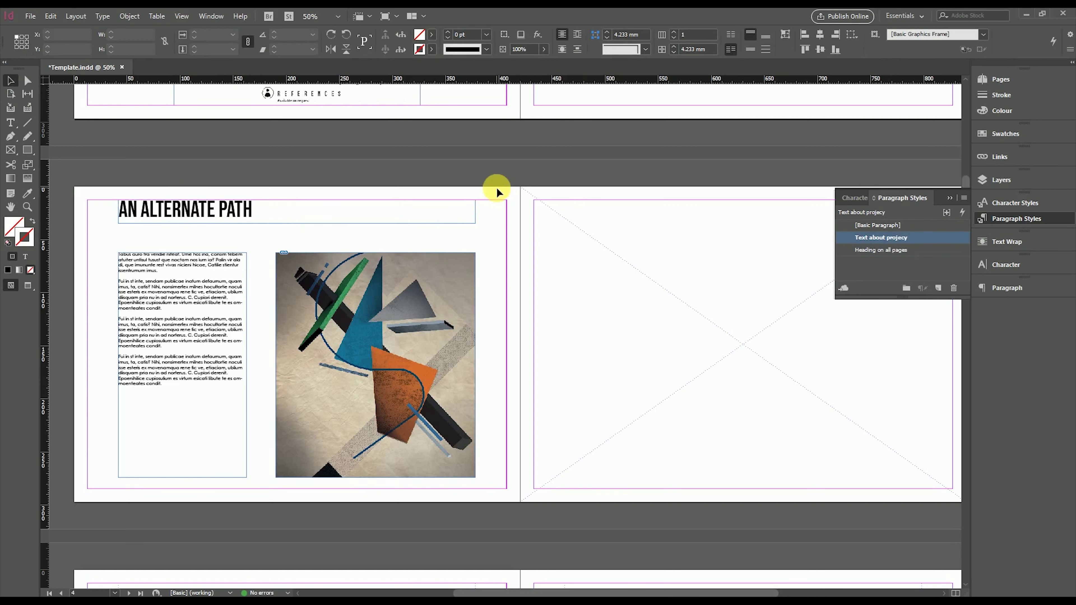
{"action": "scroll", "coordinate": [519, 212], "scroll_direction": "right", "scroll_amount": 3}
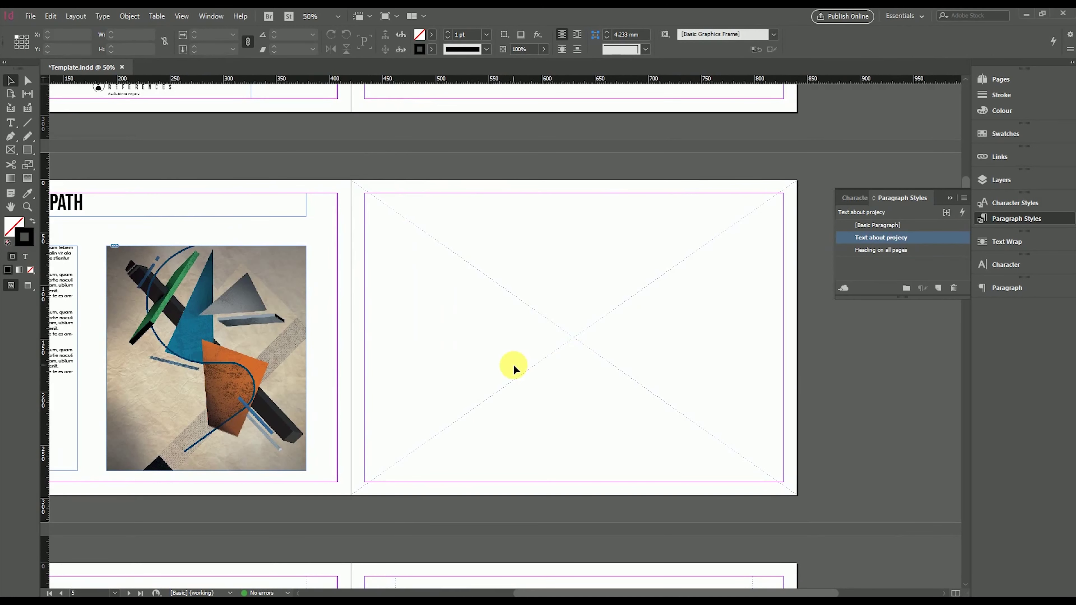
{"action": "key", "text": "alt+Tab"}
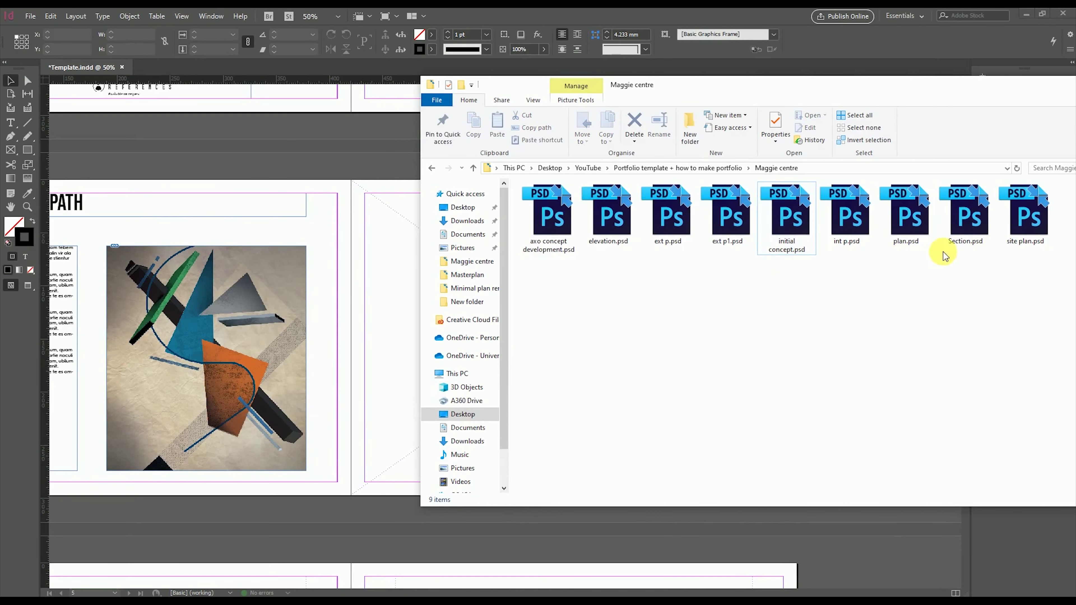
Drag site plan.psd from the Maggie centre folder into page 5's empty full-page frame
{"action": "left_click_drag", "start_coordinate": [1025, 218], "coordinate": [475, 274]}
{"action": "scroll", "coordinate": [476, 274], "scroll_direction": "right", "scroll_amount": 5}
{"action": "scroll", "coordinate": [360, 307], "scroll_direction": "left", "scroll_amount": 3}
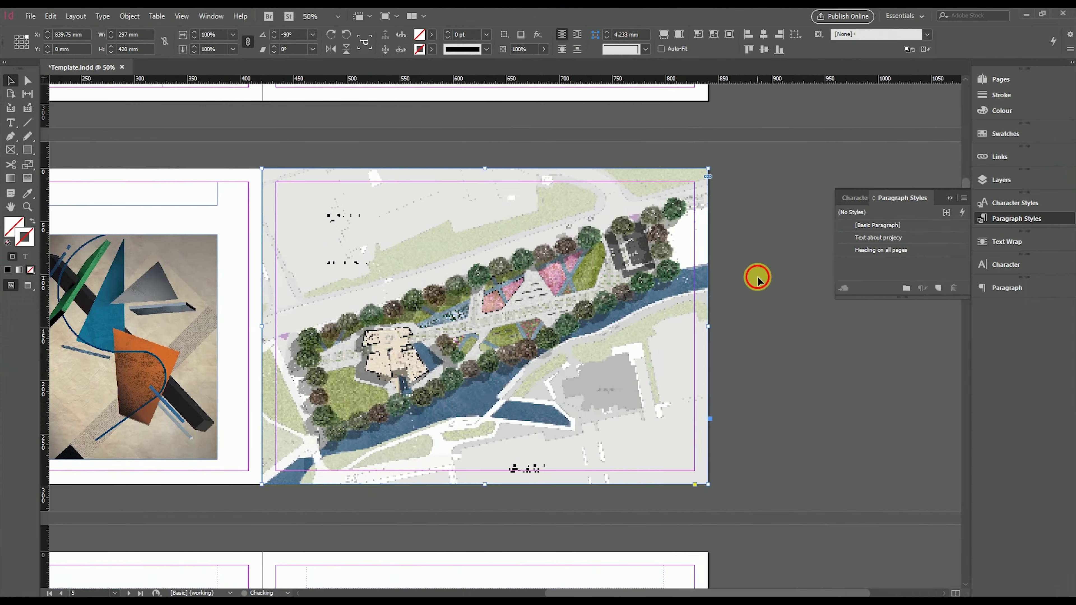
{"action": "left_click", "coordinate": [878, 231]}
{"action": "scroll", "coordinate": [349, 413], "scroll_direction": "left", "scroll_amount": 2}
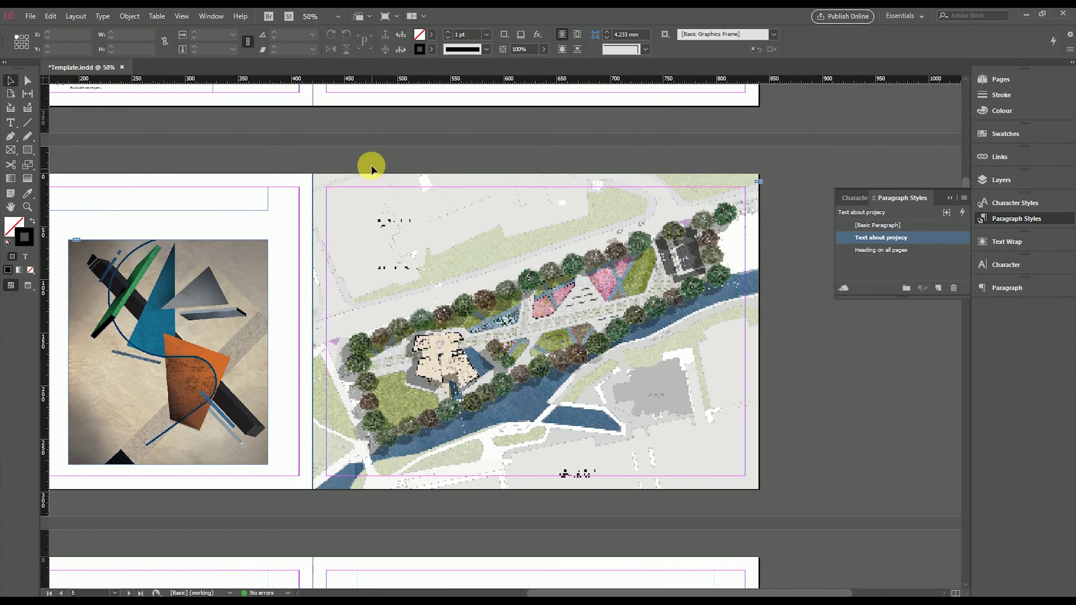
Switch the site plan's Display Performance through Fast and Typical, ending on High Quality Display
{"action": "right_click", "coordinate": [402, 211]}
{"action": "mouse_move", "coordinate": [487, 561]}
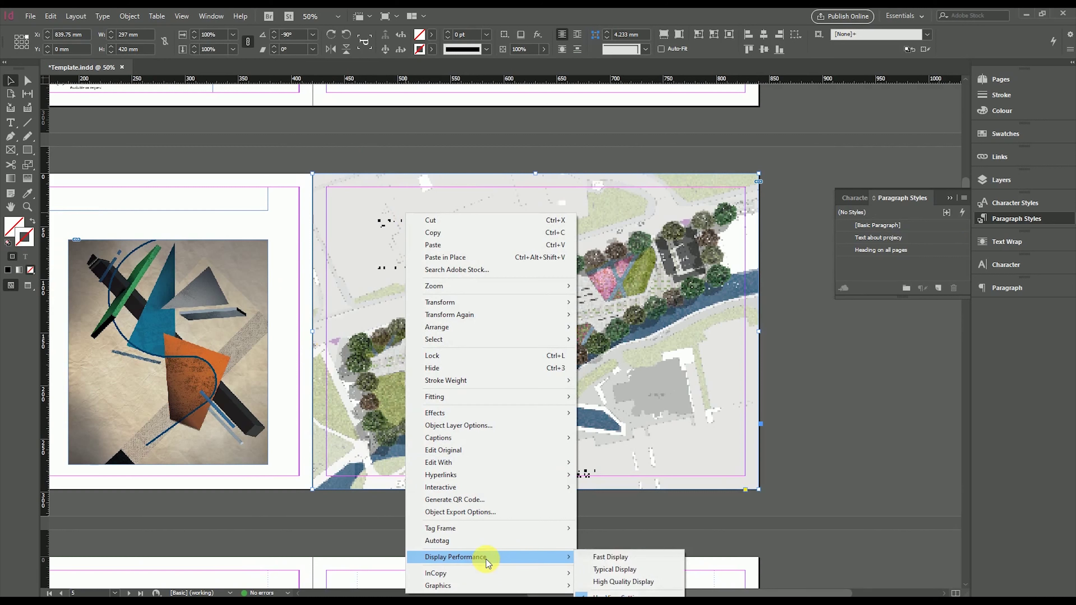
{"action": "left_click", "coordinate": [624, 559]}
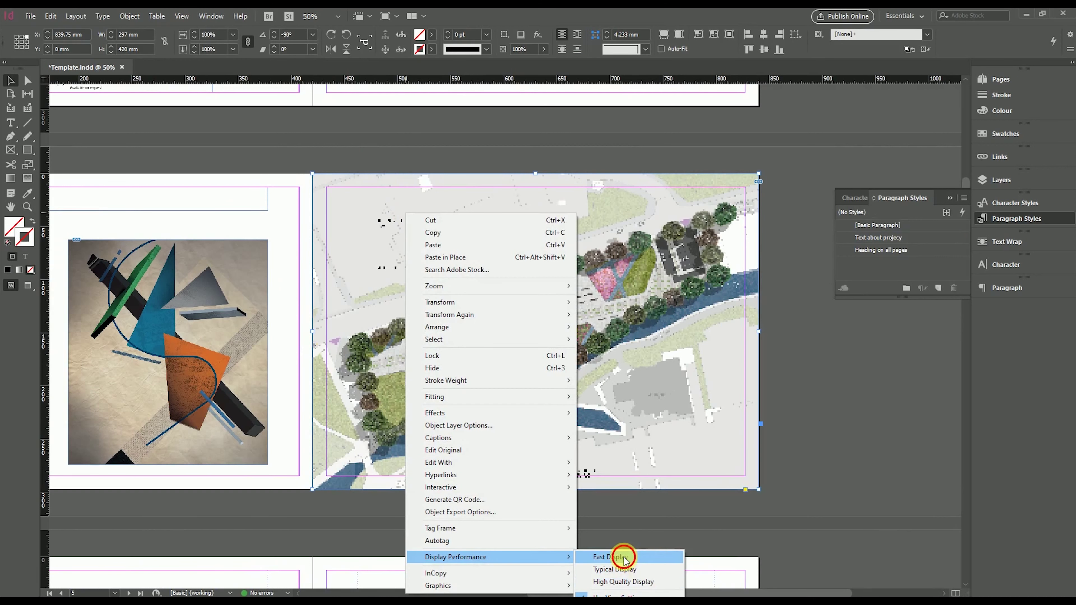
{"action": "right_click", "coordinate": [550, 236]}
{"action": "mouse_move", "coordinate": [716, 561]}
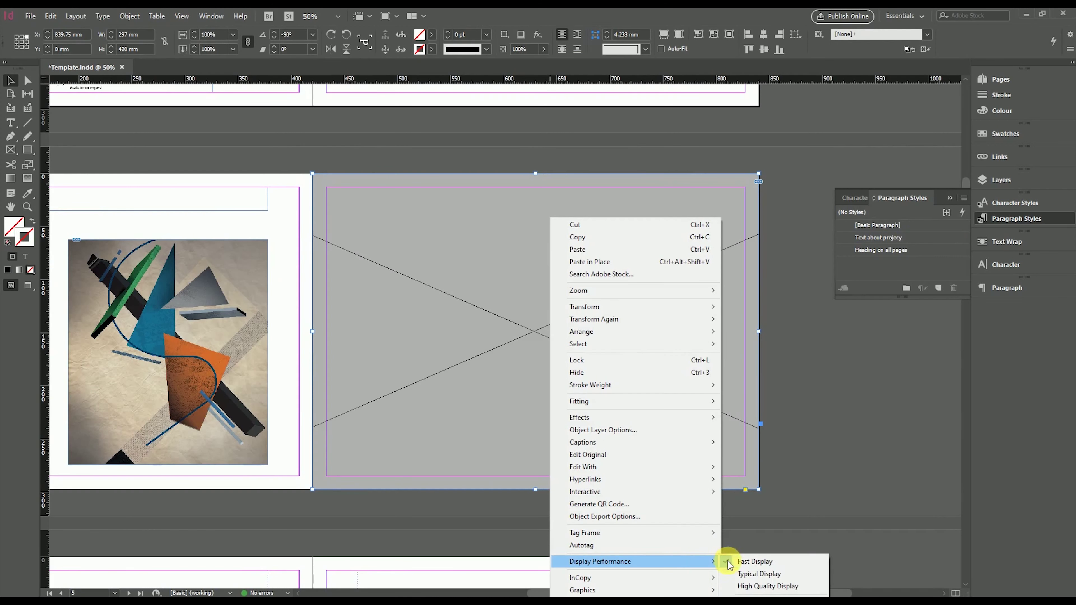
{"action": "left_click", "coordinate": [750, 574]}
{"action": "right_click", "coordinate": [468, 204]}
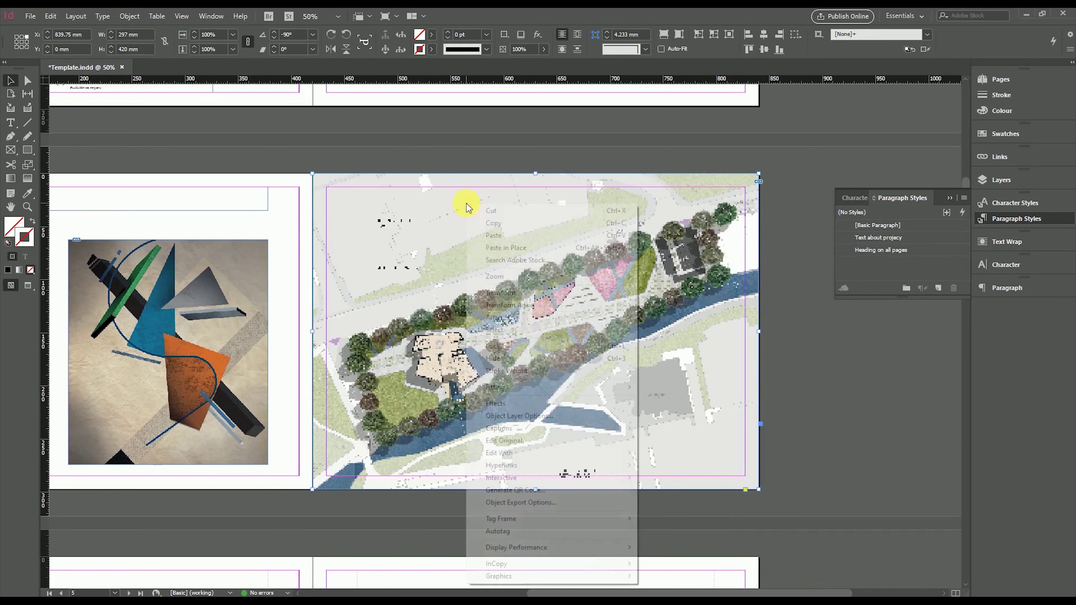
{"action": "mouse_move", "coordinate": [591, 548]}
{"action": "left_click", "coordinate": [669, 573]}
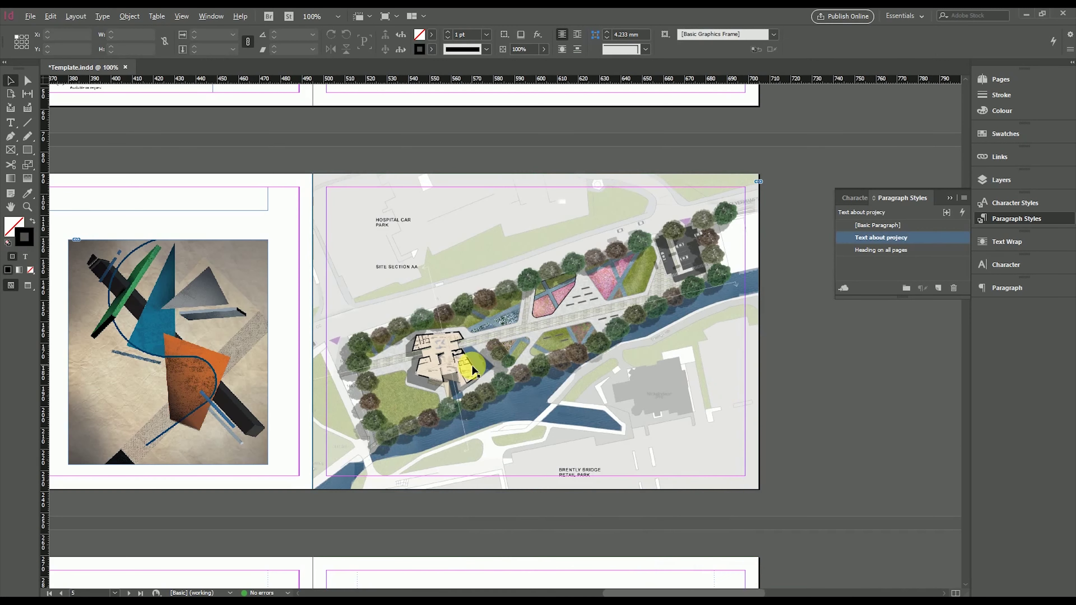
{"action": "scroll", "coordinate": [471, 365], "scroll_direction": "up", "scroll_amount": 5}
{"action": "scroll", "coordinate": [472, 365], "scroll_direction": "down", "scroll_amount": 8}
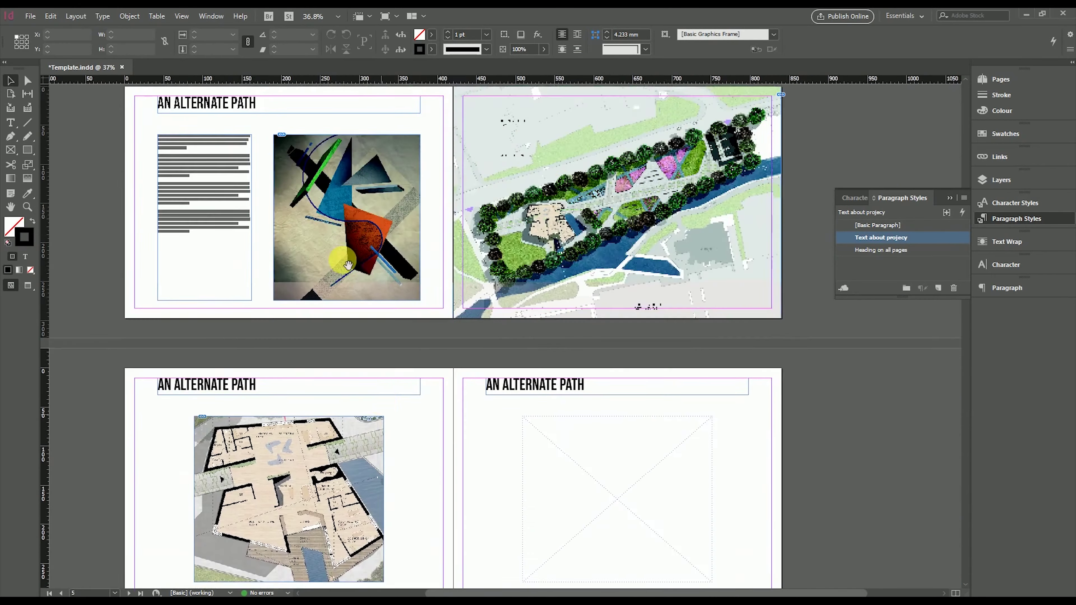
Select the AN ALTERNATE PATH heading and raise its tracking to about 530
{"action": "left_click_drag", "start_coordinate": [348, 265], "coordinate": [301, 255]}
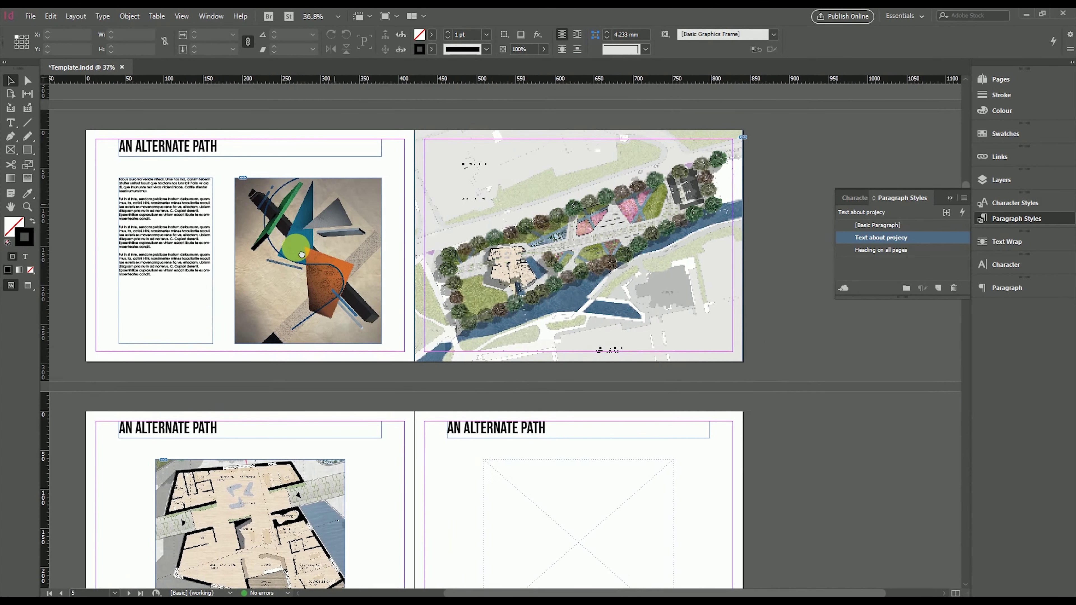
{"action": "double_click", "coordinate": [171, 148]}
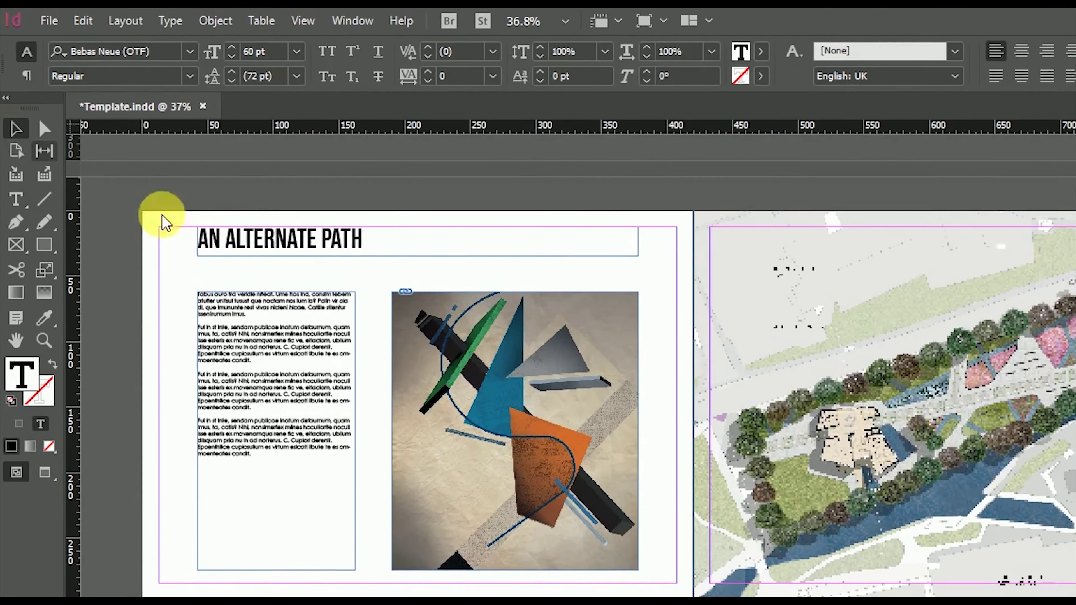
{"action": "left_click", "coordinate": [326, 238]}
{"action": "triple_click", "coordinate": [326, 237]}
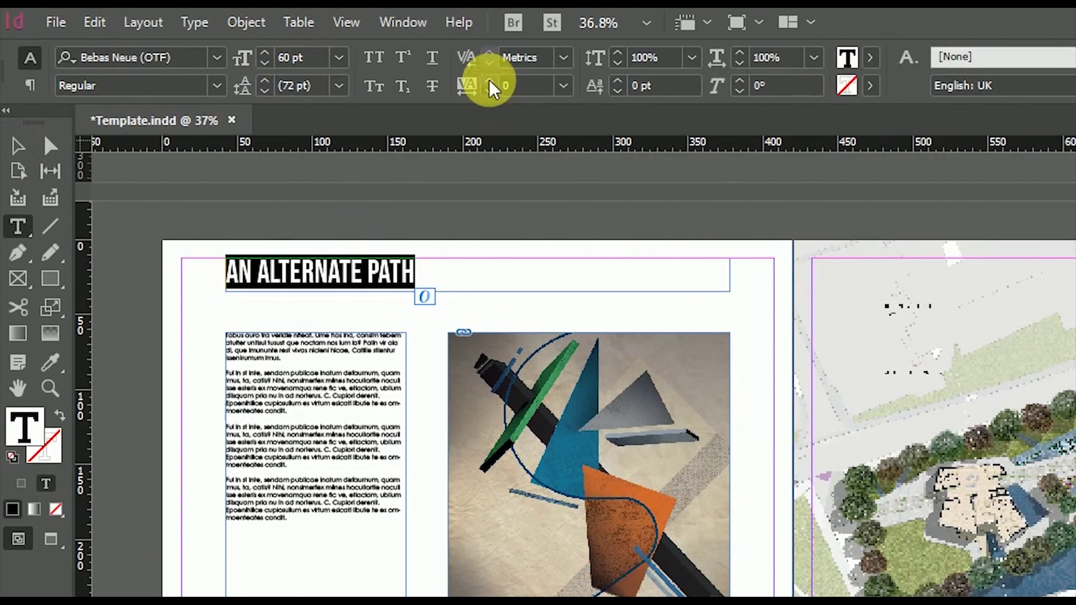
{"action": "left_click", "coordinate": [489, 81]}
{"action": "left_click", "coordinate": [490, 81]}
{"action": "left_click", "coordinate": [490, 81]}
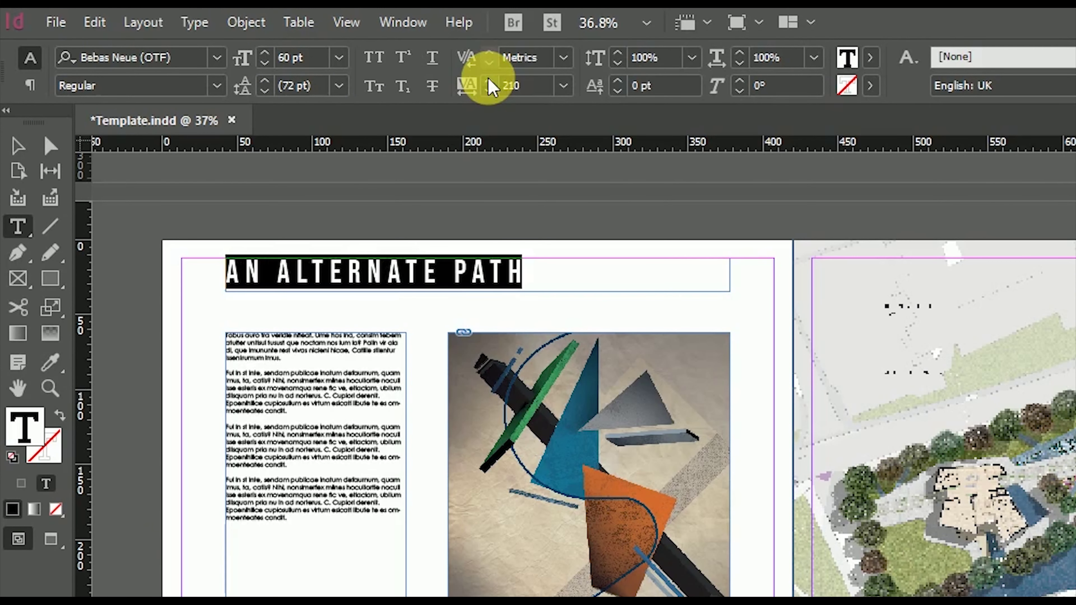
{"action": "left_click", "coordinate": [490, 81]}
{"action": "left_click", "coordinate": [490, 82]}
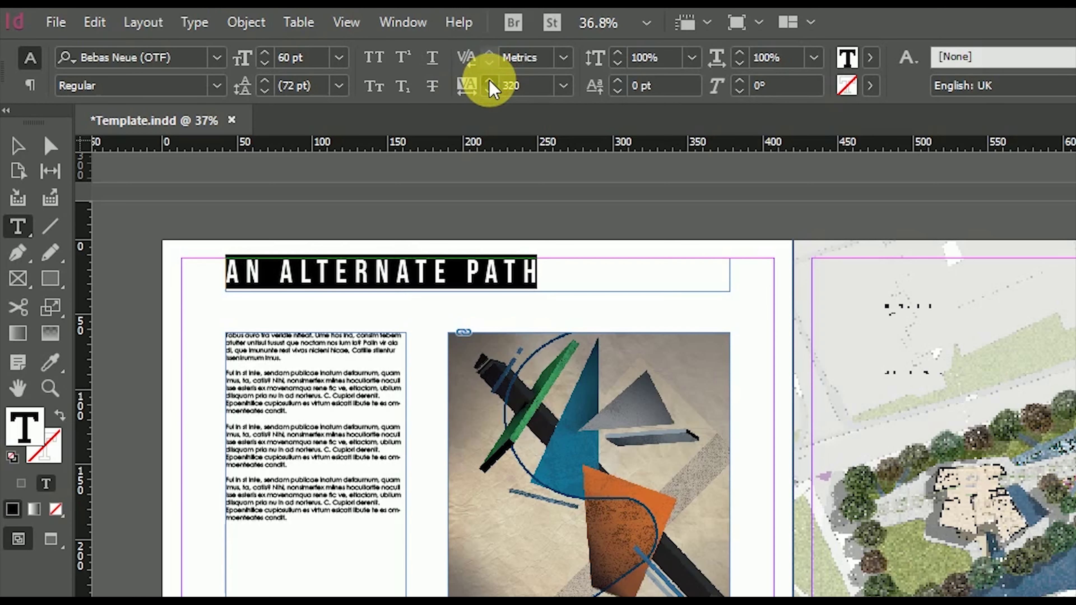
{"action": "left_click", "coordinate": [490, 81]}
{"action": "left_click", "coordinate": [490, 81]}
{"action": "left_click", "coordinate": [490, 81]}
{"action": "left_click", "coordinate": [490, 82]}
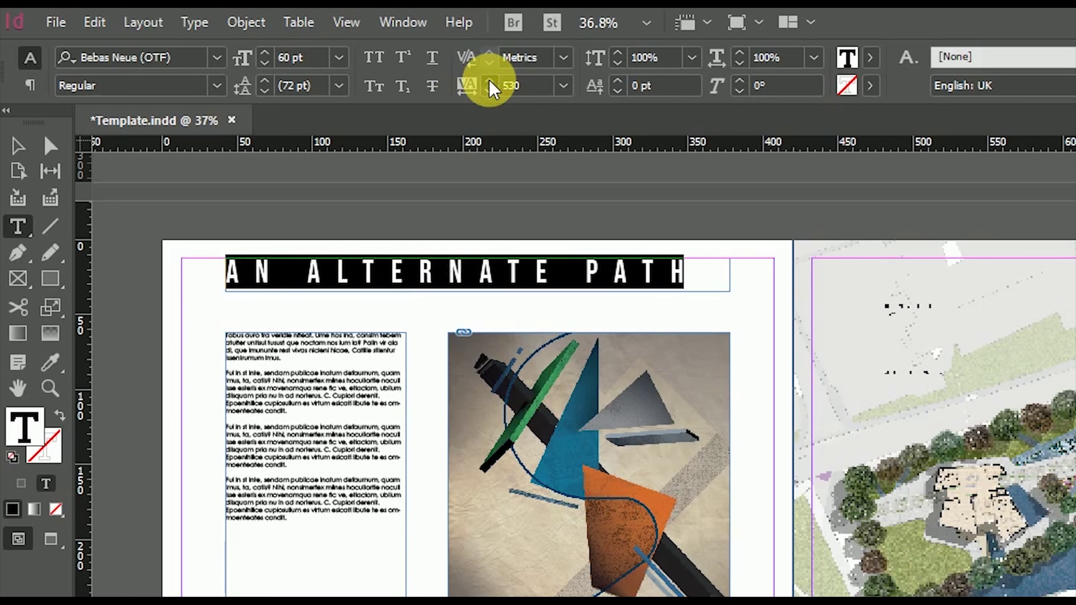
{"action": "left_click", "coordinate": [489, 81]}
{"action": "left_click", "coordinate": [490, 81]}
{"action": "left_click", "coordinate": [490, 81]}
Save the spaced heading as the new 'Heading on all pages Project 1' paragraph style
{"action": "left_click", "coordinate": [20, 148]}
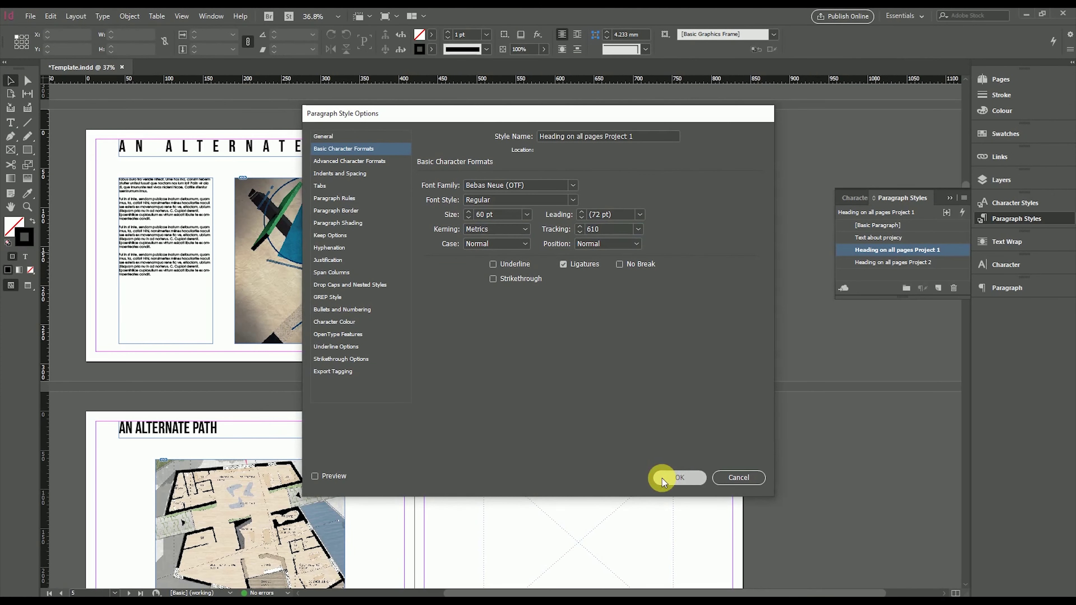
{"action": "left_click", "coordinate": [664, 476]}
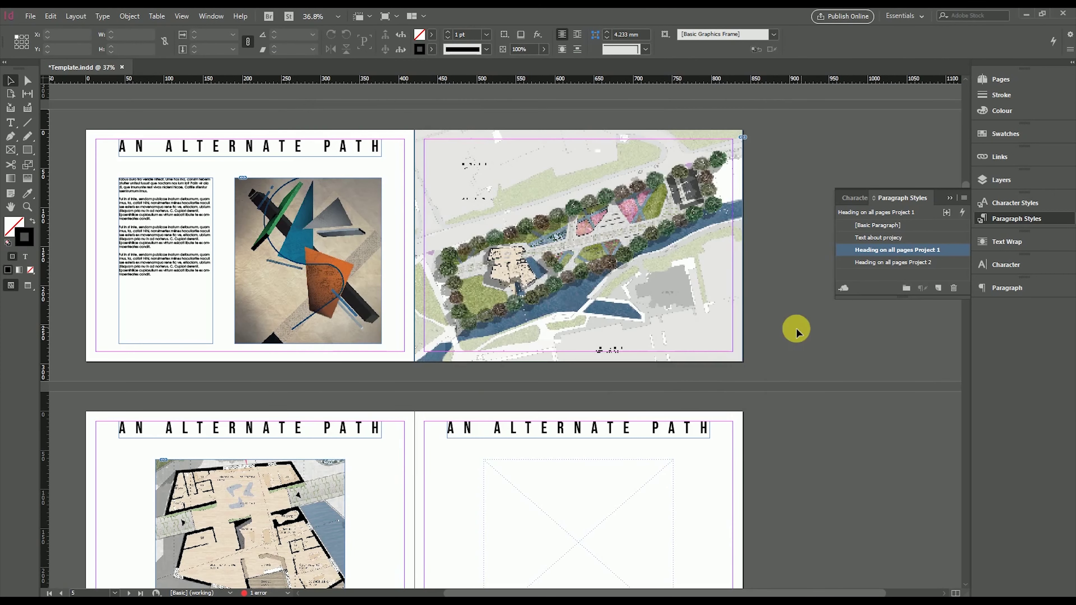
{"action": "scroll", "coordinate": [781, 312], "scroll_direction": "down", "scroll_amount": 5}
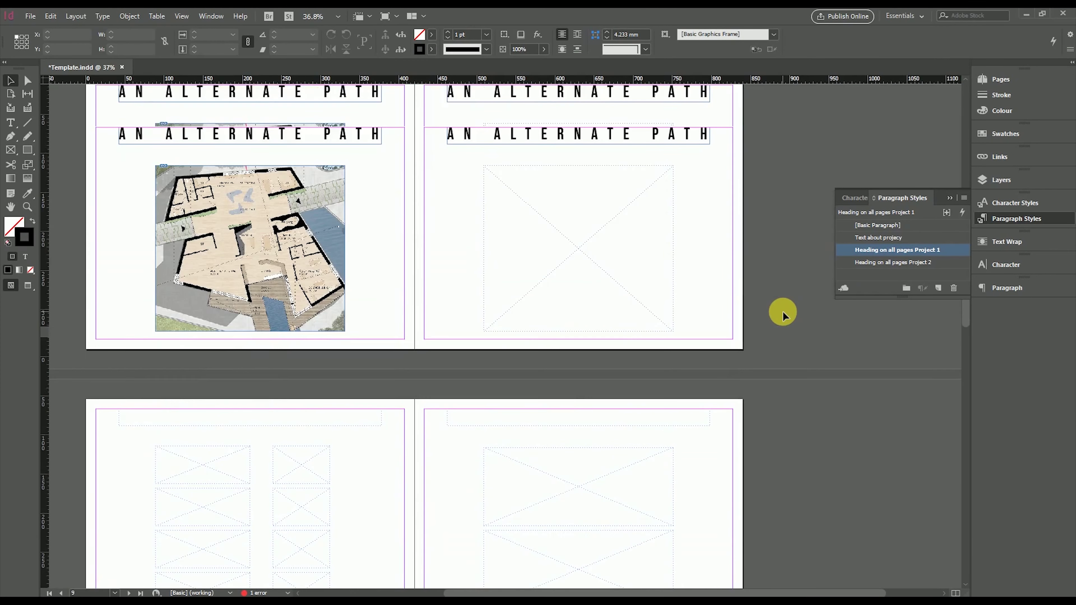
{"action": "scroll", "coordinate": [783, 313], "scroll_direction": "up", "scroll_amount": 5}
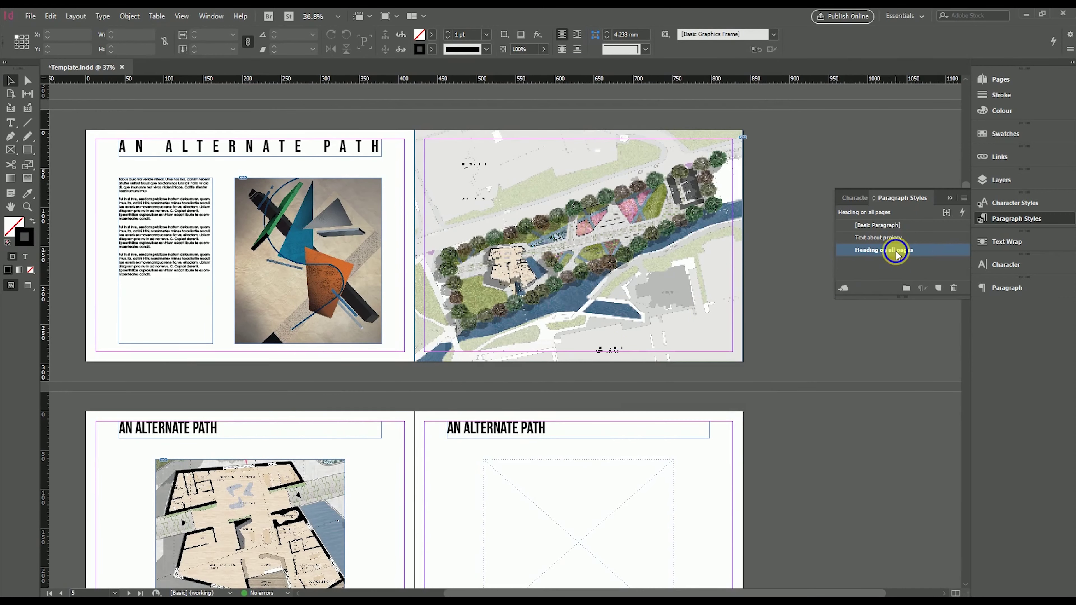
Duplicate the Heading on all pages style and drag the axo concept development image onto the page
{"action": "right_click", "coordinate": [896, 250]}
{"action": "left_click", "coordinate": [939, 274]}
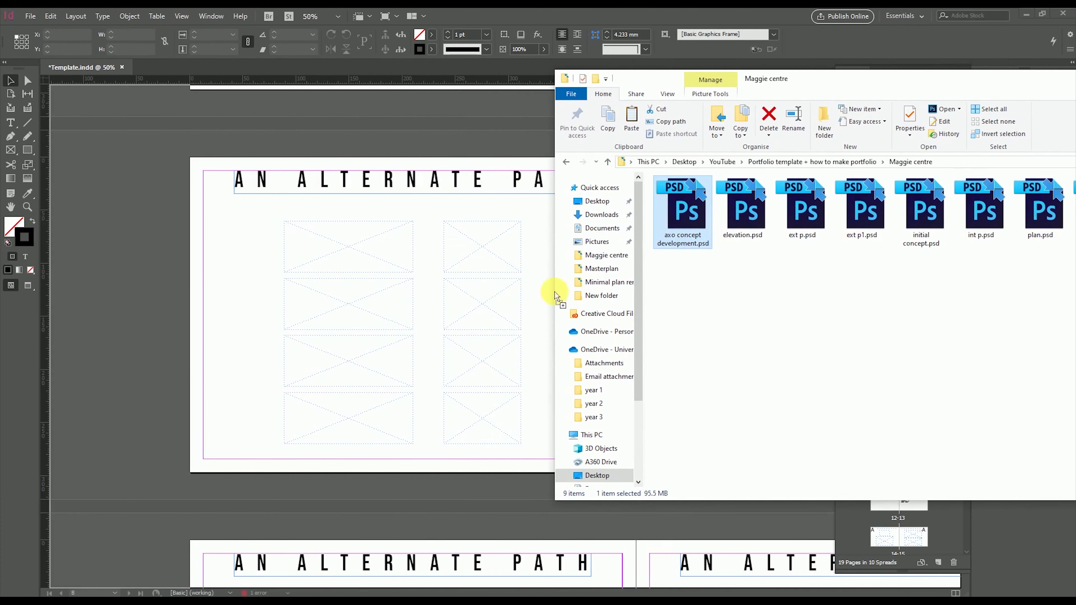
{"action": "left_click_drag", "start_coordinate": [687, 229], "coordinate": [941, 98]}
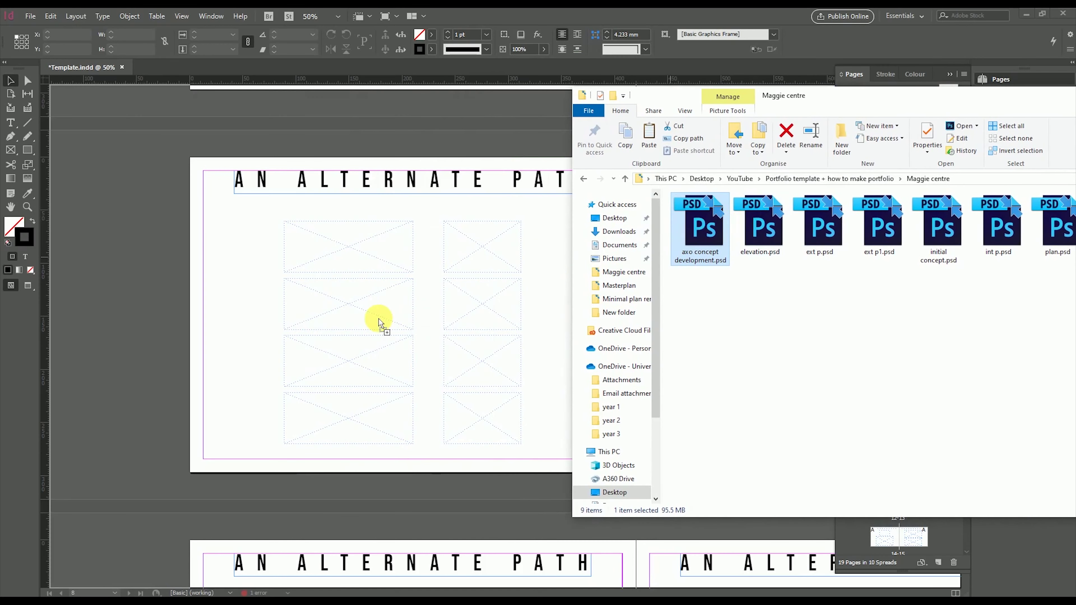
Size the axo concept image, then duplicate its frame and crop the copy to the legend
{"action": "left_click_drag", "start_coordinate": [334, 292], "coordinate": [372, 350]}
{"action": "left_click_drag", "start_coordinate": [280, 221], "coordinate": [428, 448]}
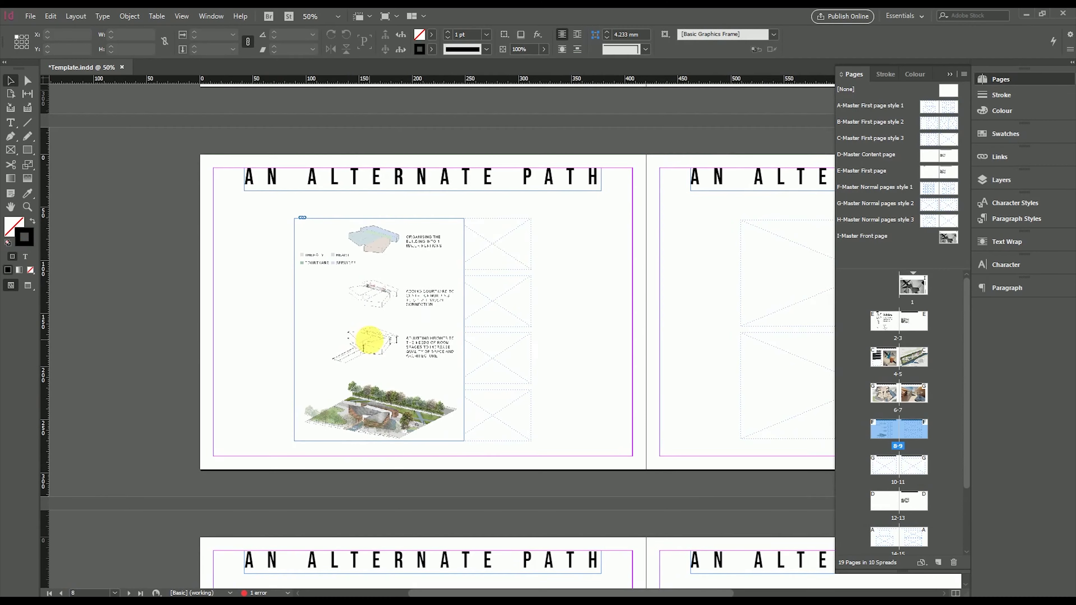
{"action": "scroll", "coordinate": [376, 344], "scroll_direction": "up", "scroll_amount": 1}
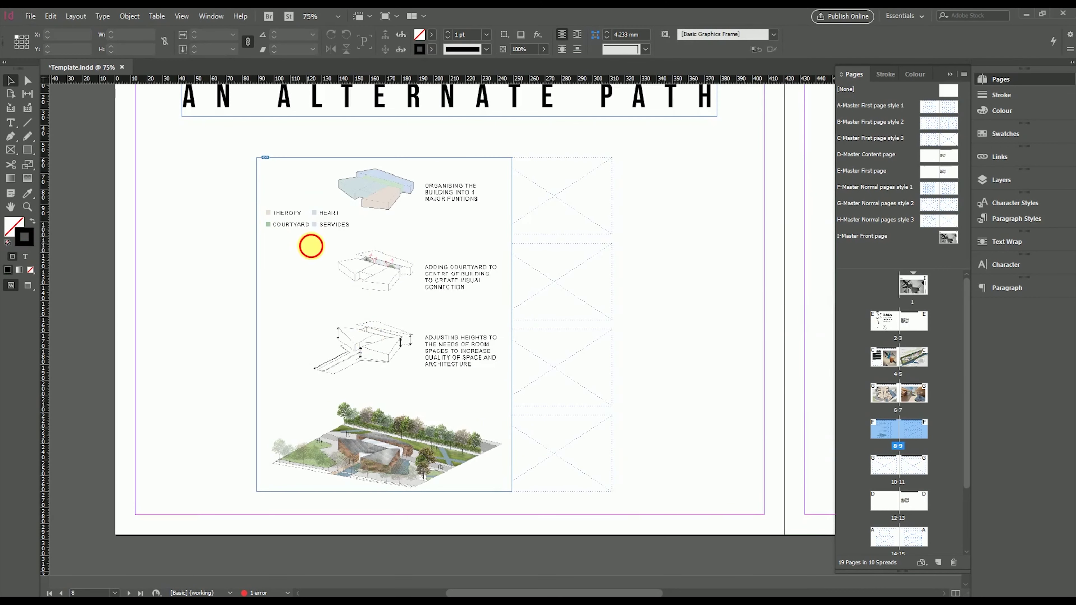
{"action": "left_click_drag", "start_coordinate": [308, 243], "coordinate": [580, 243]}
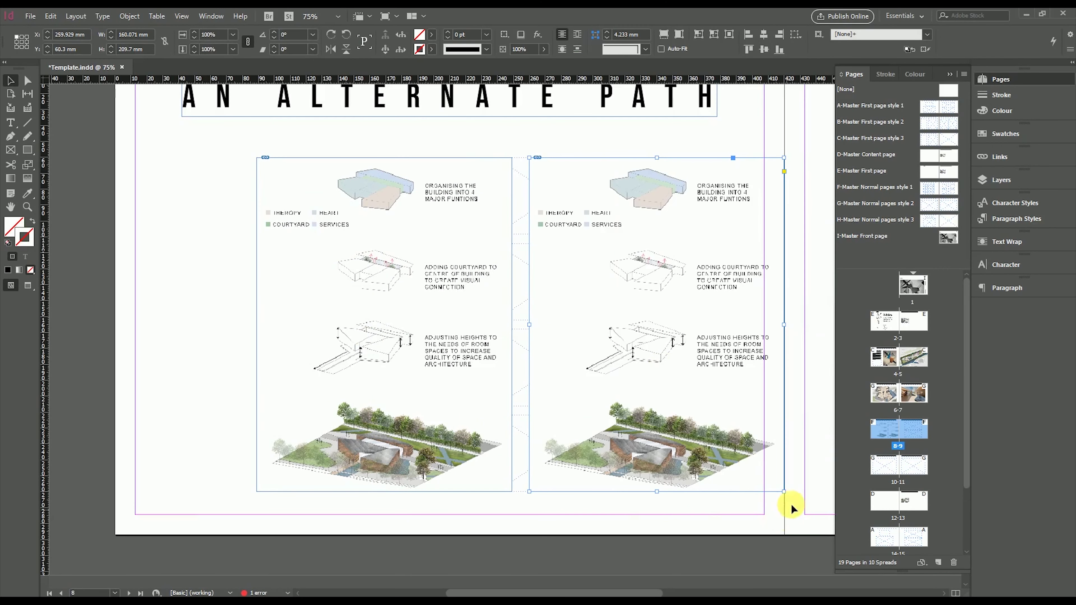
{"action": "left_click_drag", "start_coordinate": [784, 491], "coordinate": [624, 233]}
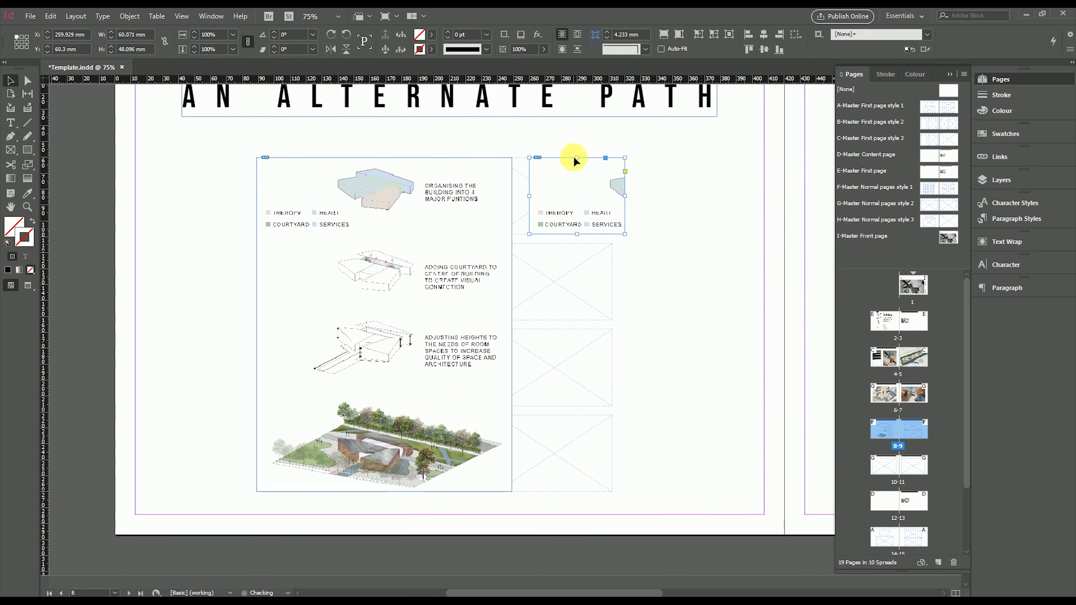
{"action": "left_click_drag", "start_coordinate": [574, 161], "coordinate": [576, 207]}
{"action": "left_click", "coordinate": [327, 241]}
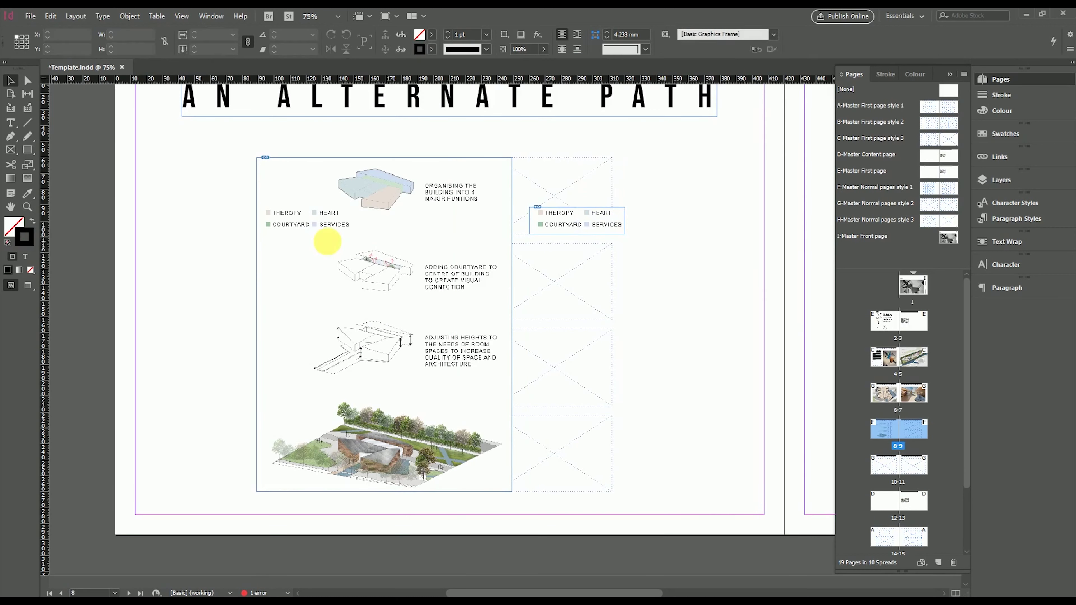
Draw a rectangle over the original legend and fill it white
{"action": "left_click", "coordinate": [28, 150]}
{"action": "left_click_drag", "start_coordinate": [259, 207], "coordinate": [354, 230]}
{"action": "left_click", "coordinate": [32, 221]}
{"action": "double_click", "coordinate": [16, 228]}
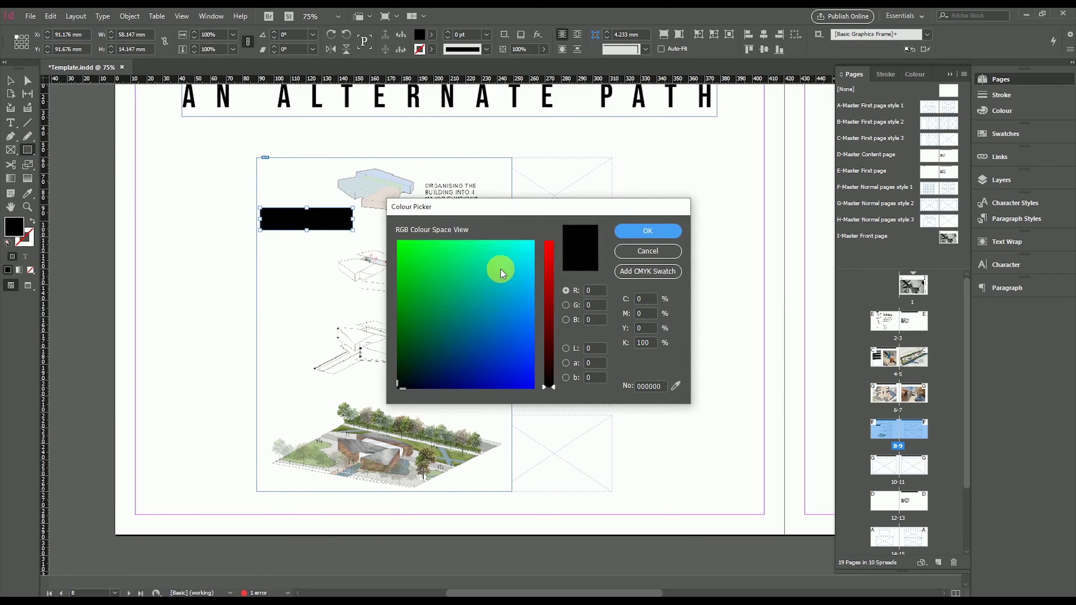
{"action": "left_click_drag", "start_coordinate": [500, 273], "coordinate": [543, 233]}
{"action": "left_click", "coordinate": [548, 242]}
{"action": "left_click", "coordinate": [648, 230]}
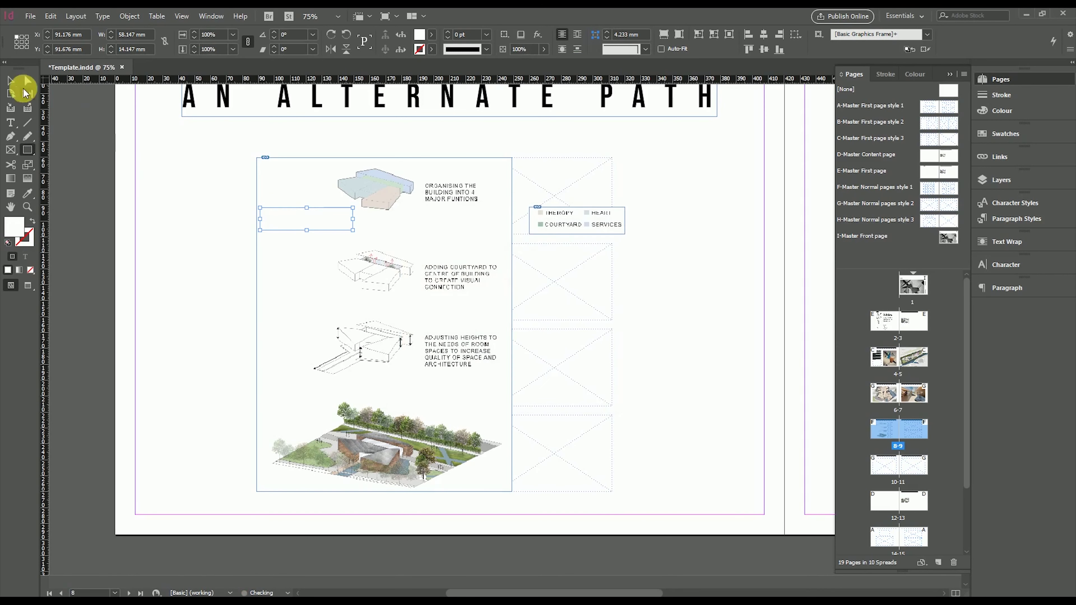
{"action": "left_click", "coordinate": [195, 238]}
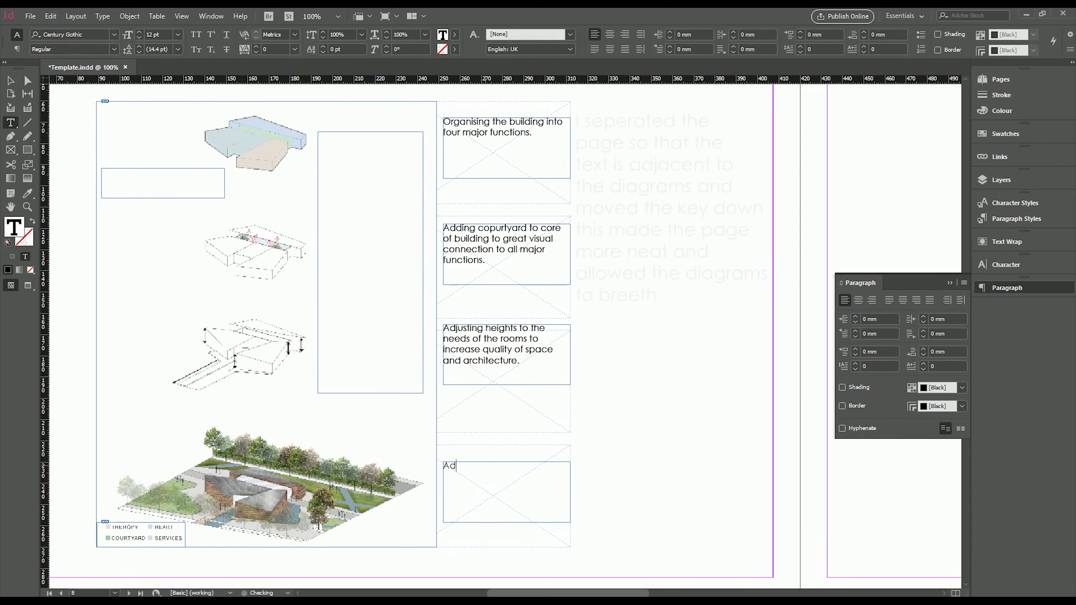
Finish the fourth caption's landscaping text about adding vegetation and exit the text frame
{"action": "type", "text": "ding vegitatio"}
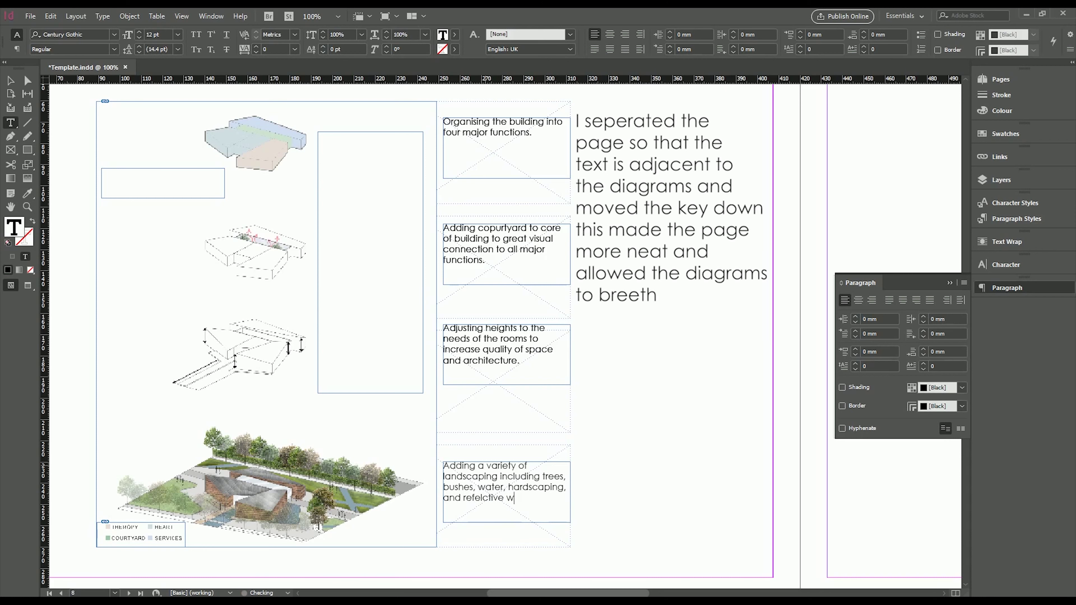
{"action": "left_click", "coordinate": [11, 80]}
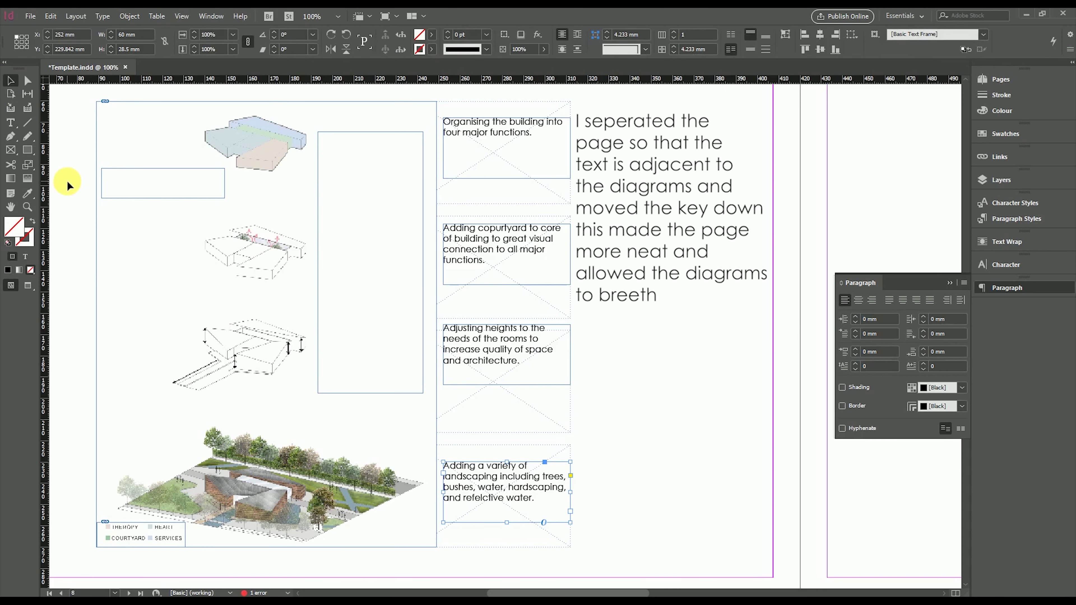
{"action": "scroll", "coordinate": [485, 403], "scroll_direction": "down", "scroll_amount": 2}
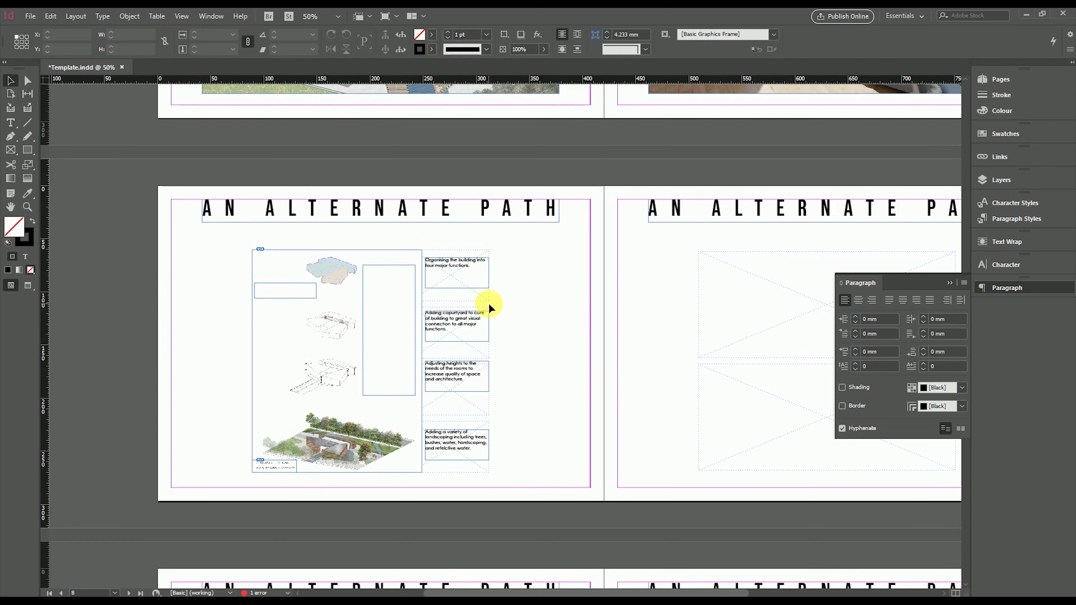
Check the diagram spread in Preview mode, return to Normal view, and pan to the empty right page
{"action": "left_click", "coordinate": [27, 285]}
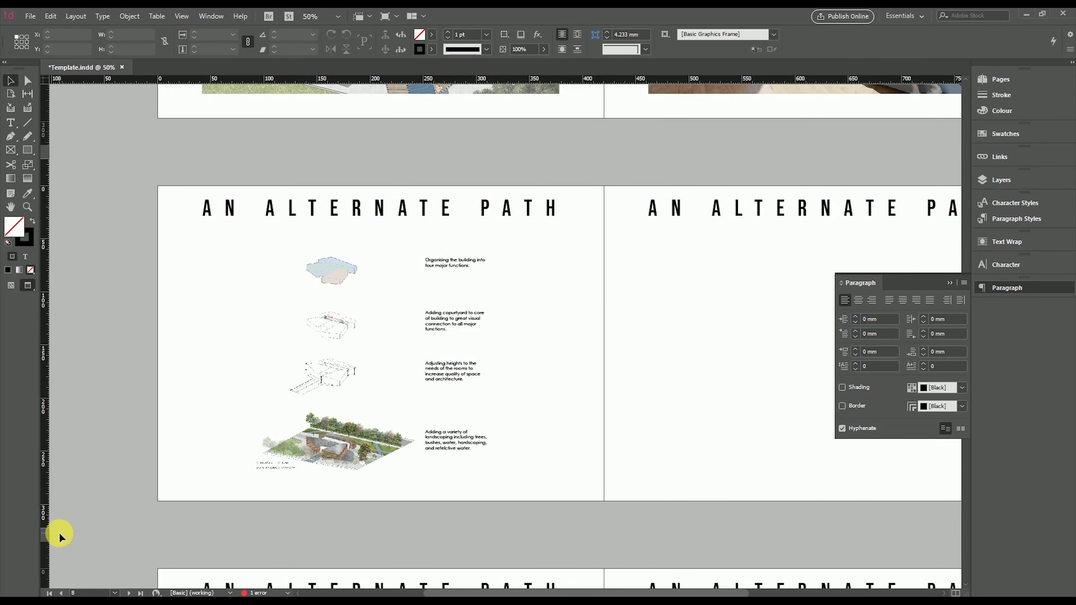
{"action": "left_click_drag", "start_coordinate": [267, 387], "coordinate": [295, 524]}
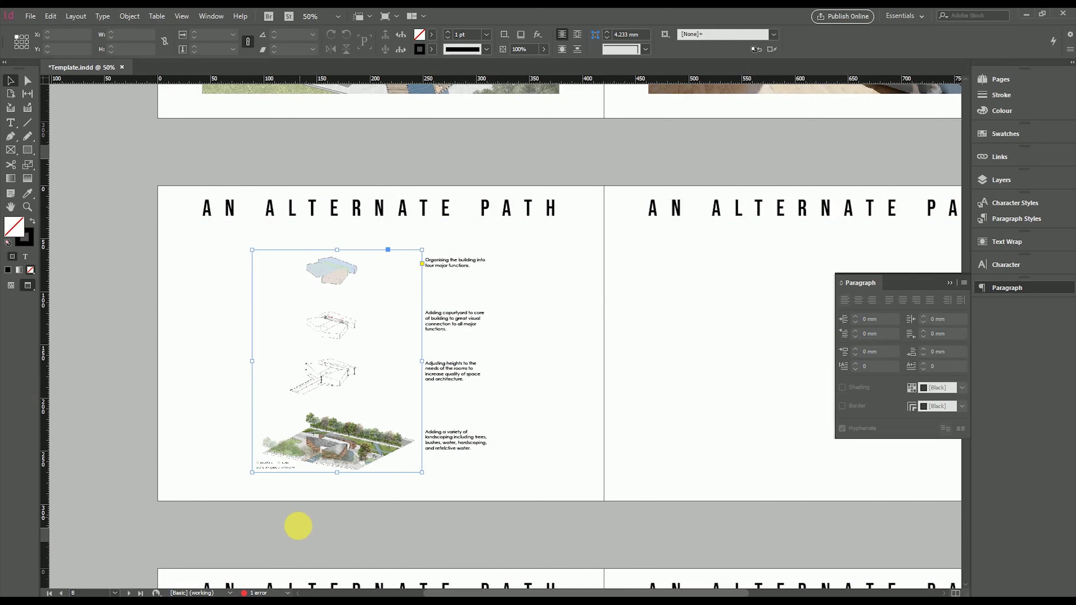
{"action": "left_click", "coordinate": [298, 525]}
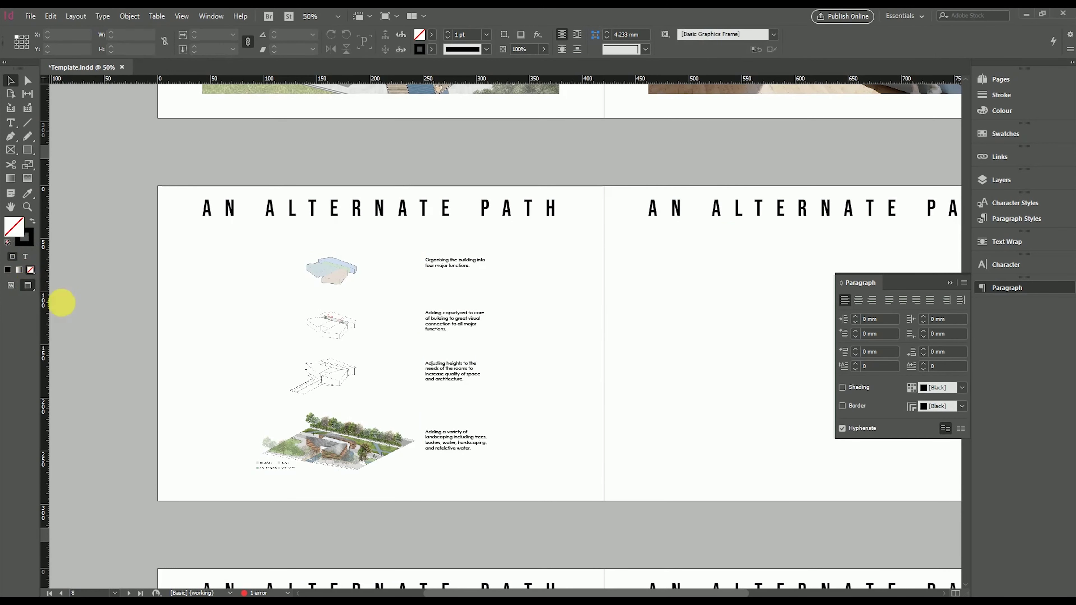
{"action": "left_click", "coordinate": [11, 285]}
{"action": "left_click_drag", "start_coordinate": [444, 365], "coordinate": [293, 365]}
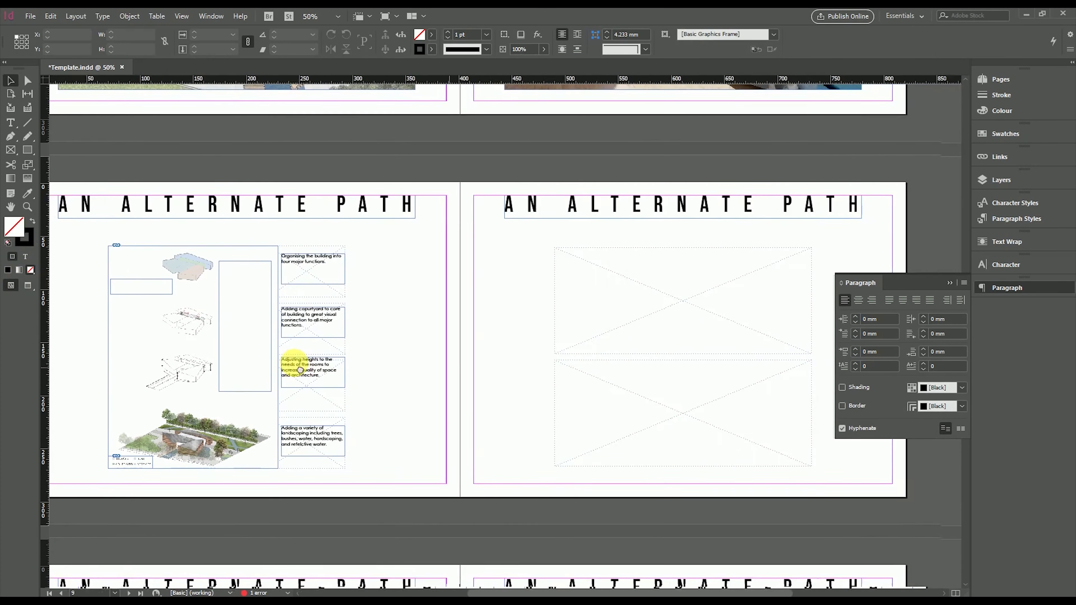
{"action": "mouse_move", "coordinate": [638, 366]}
{"action": "left_mouse_down"}
{"action": "mouse_move", "coordinate": [405, 365]}
{"action": "mouse_move", "coordinate": [649, 367]}
{"action": "left_mouse_up"}
Collapse the Paragraph panel and place the elevation.psd images on the empty right page
{"action": "left_click", "coordinate": [950, 282]}
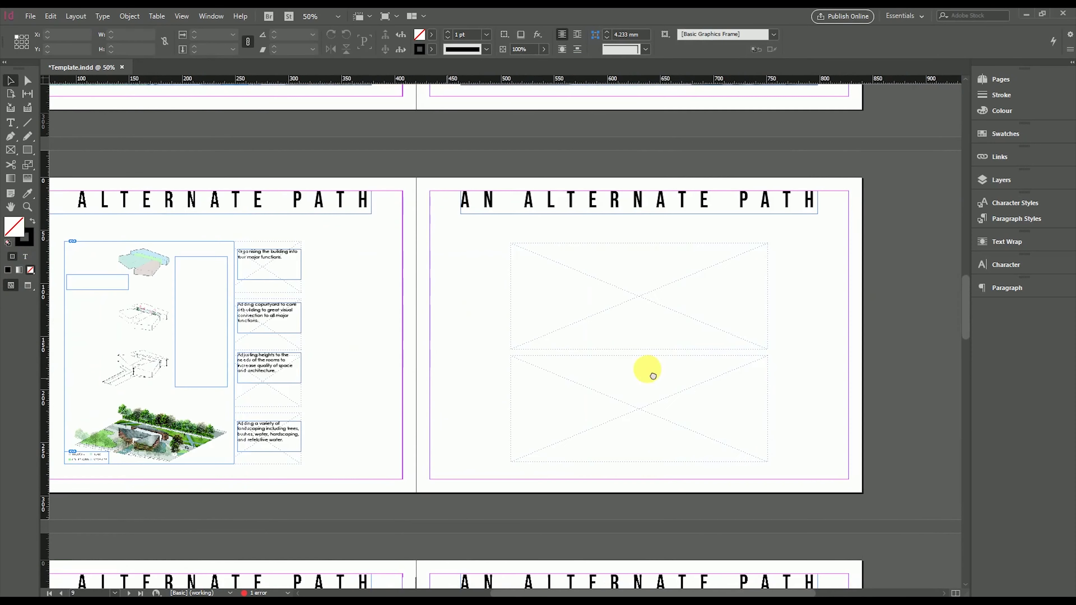
{"action": "key", "text": "F11"}
{"action": "left_click_drag", "start_coordinate": [621, 316], "coordinate": [504, 318]}
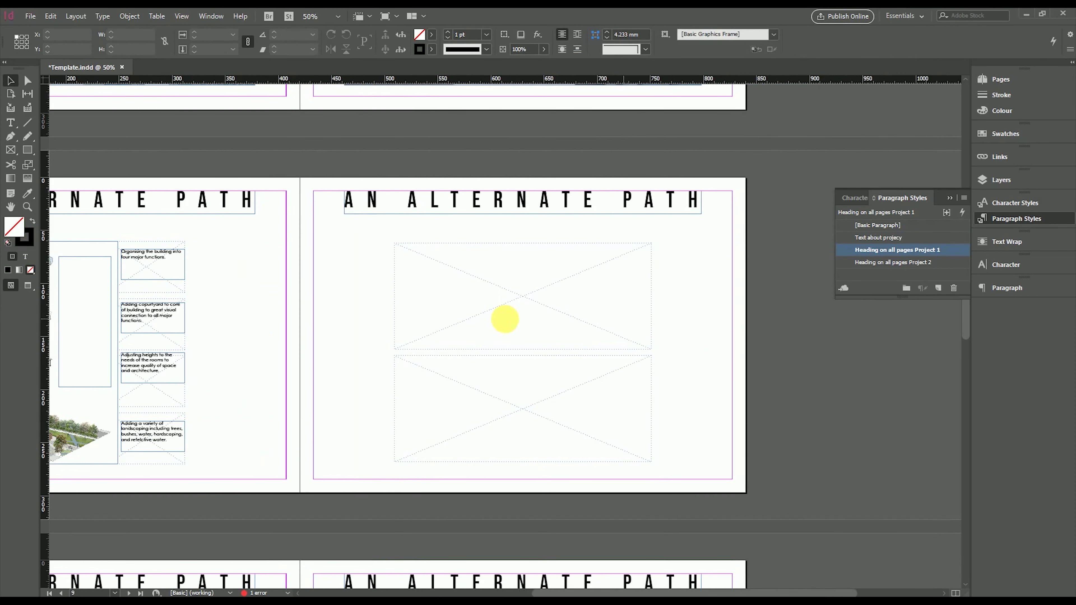
{"action": "key", "text": "alt+Tab"}
{"action": "left_click", "coordinate": [769, 211]}
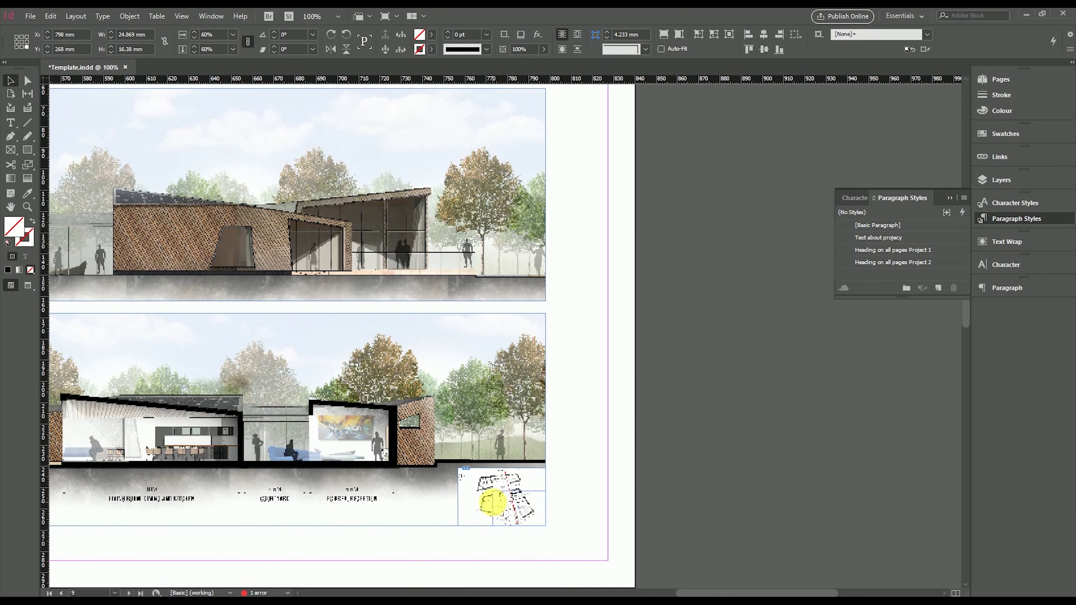
{"action": "left_click", "coordinate": [603, 450]}
{"action": "key", "text": "ctrl+minus"}
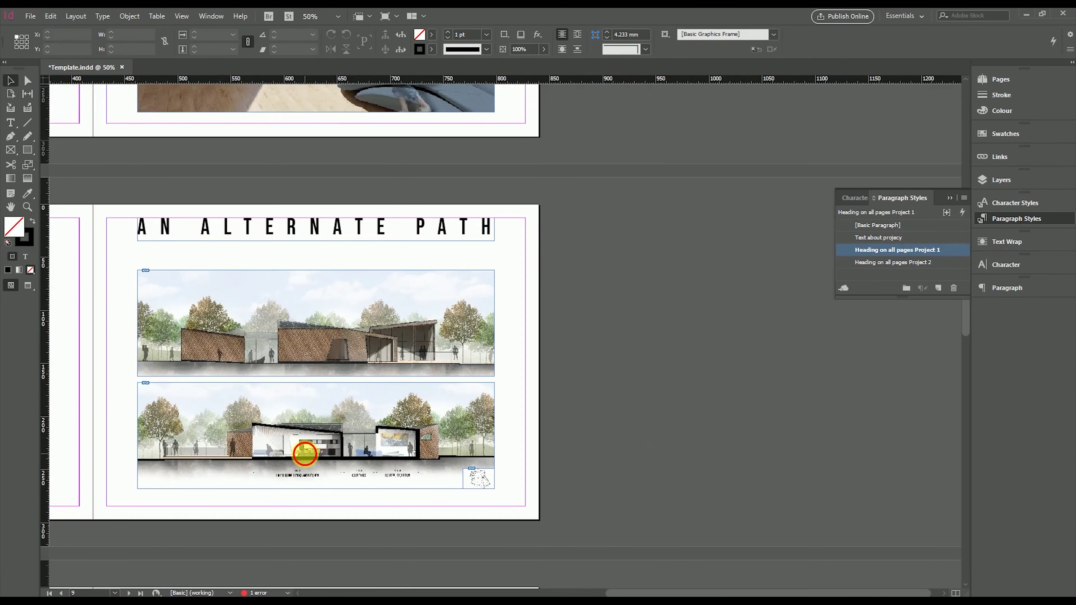
{"action": "left_click_drag", "start_coordinate": [305, 453], "coordinate": [547, 441]}
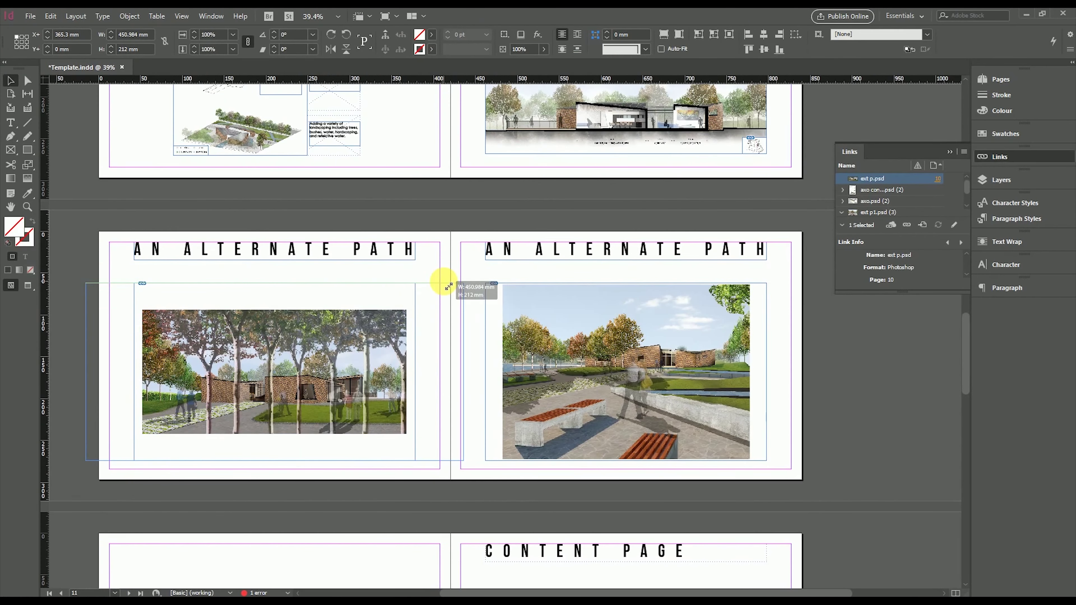
Nudge the trees render 10 mm left and check the benches image in its frame
{"action": "left_click", "coordinate": [444, 285]}
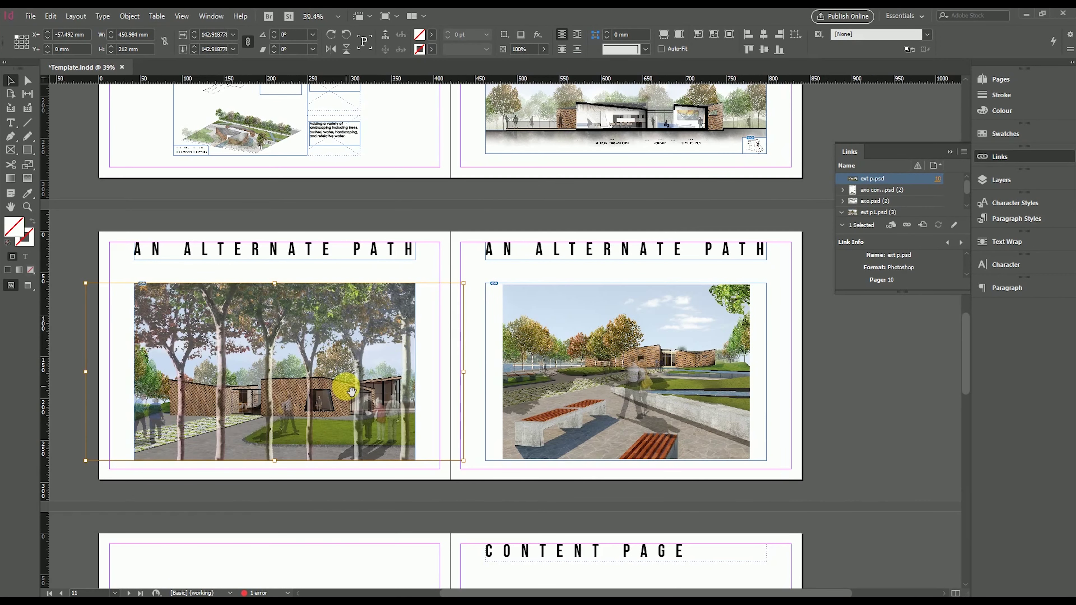
{"action": "key", "text": "shift+Left"}
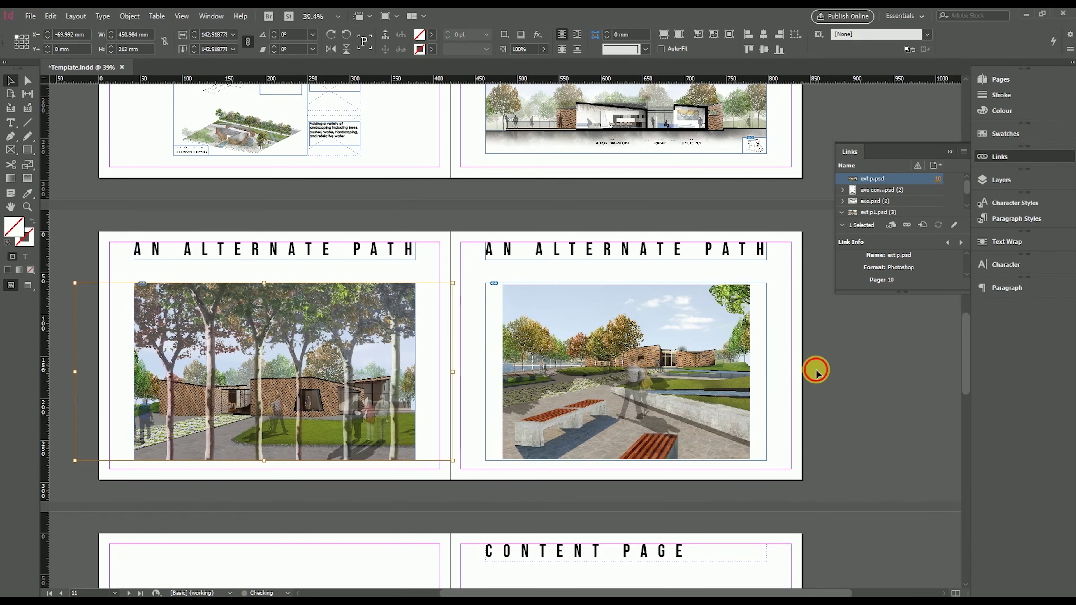
{"action": "left_click", "coordinate": [739, 372]}
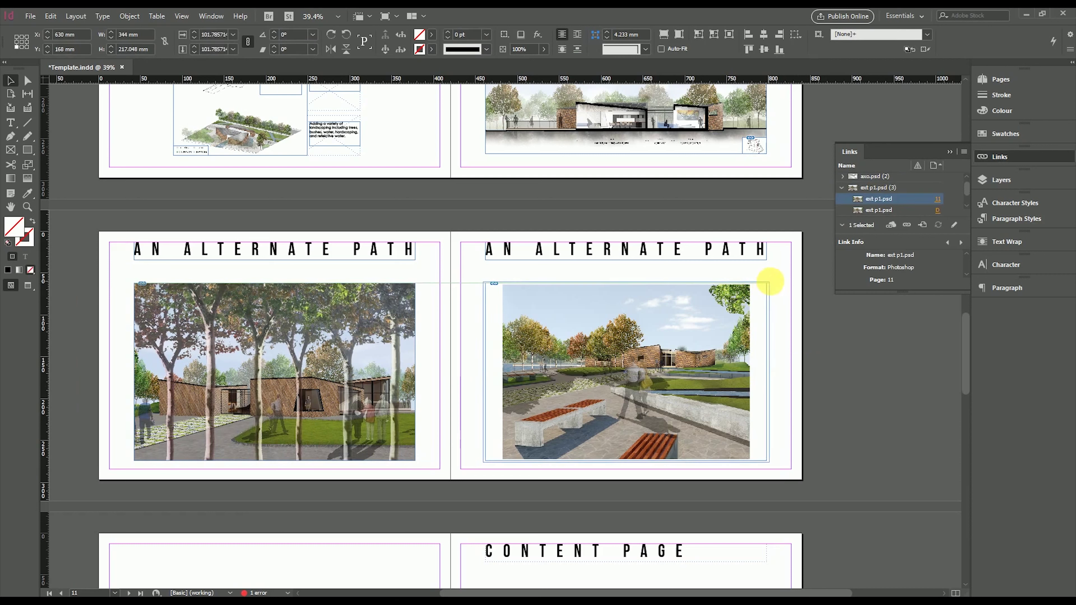
{"action": "left_click", "coordinate": [618, 372]}
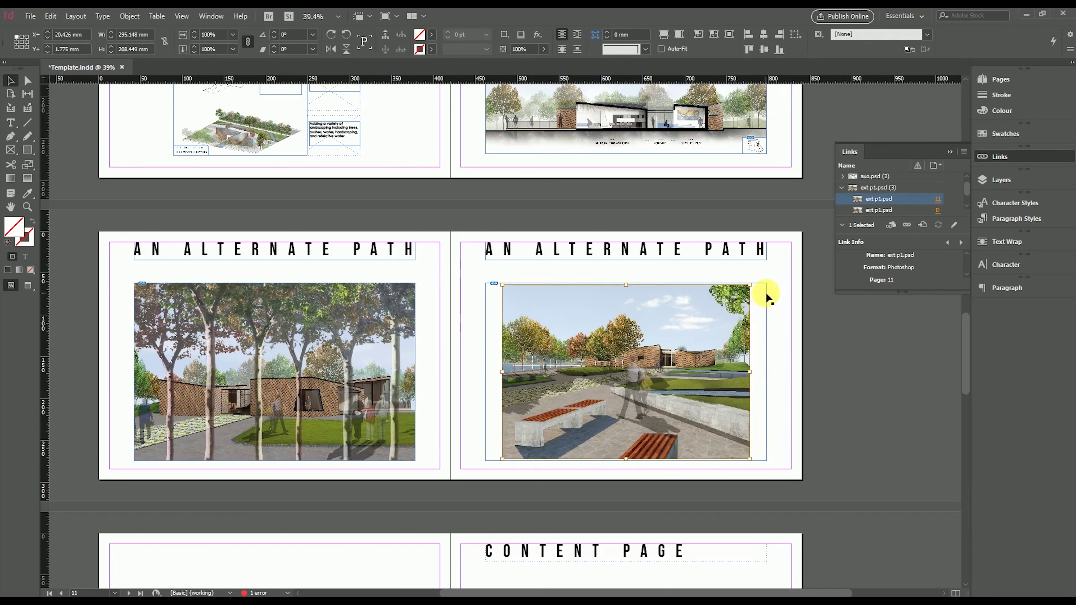
{"action": "left_click", "coordinate": [802, 344]}
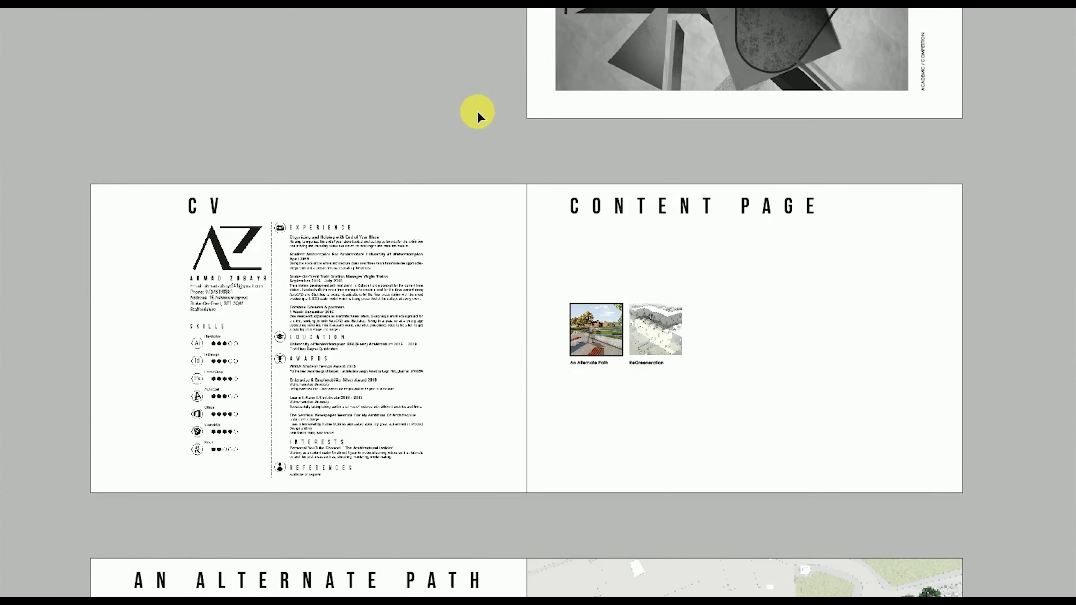
Scroll down past the example spreads to the empty spread after the content page
{"action": "scroll", "coordinate": [485, 107], "scroll_direction": "down", "scroll_amount": 6}
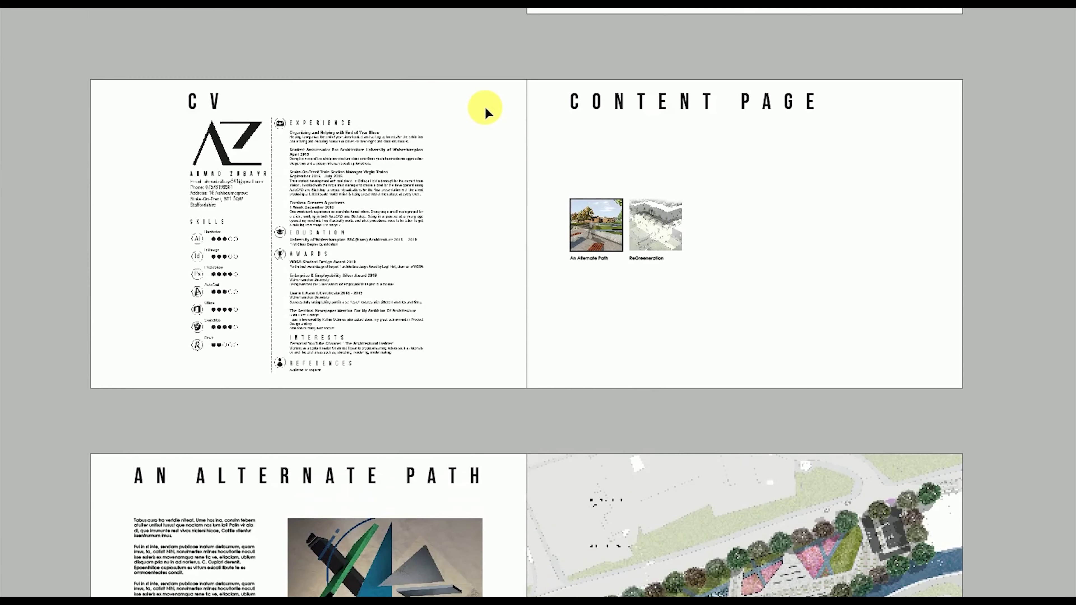
{"action": "scroll", "coordinate": [485, 106], "scroll_direction": "down", "scroll_amount": 2}
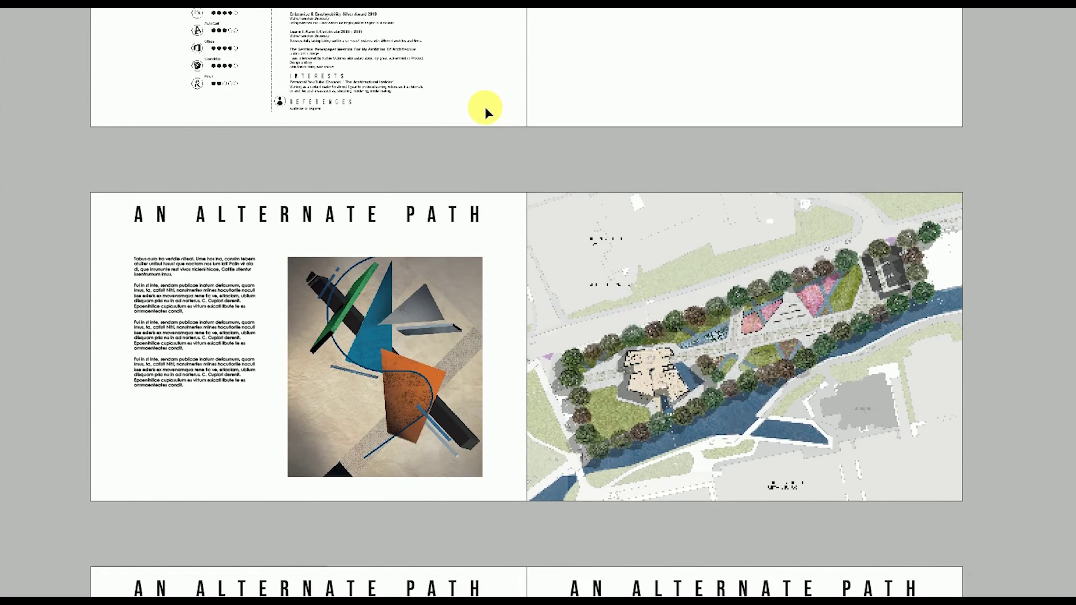
{"action": "scroll", "coordinate": [484, 106], "scroll_direction": "down", "scroll_amount": 7}
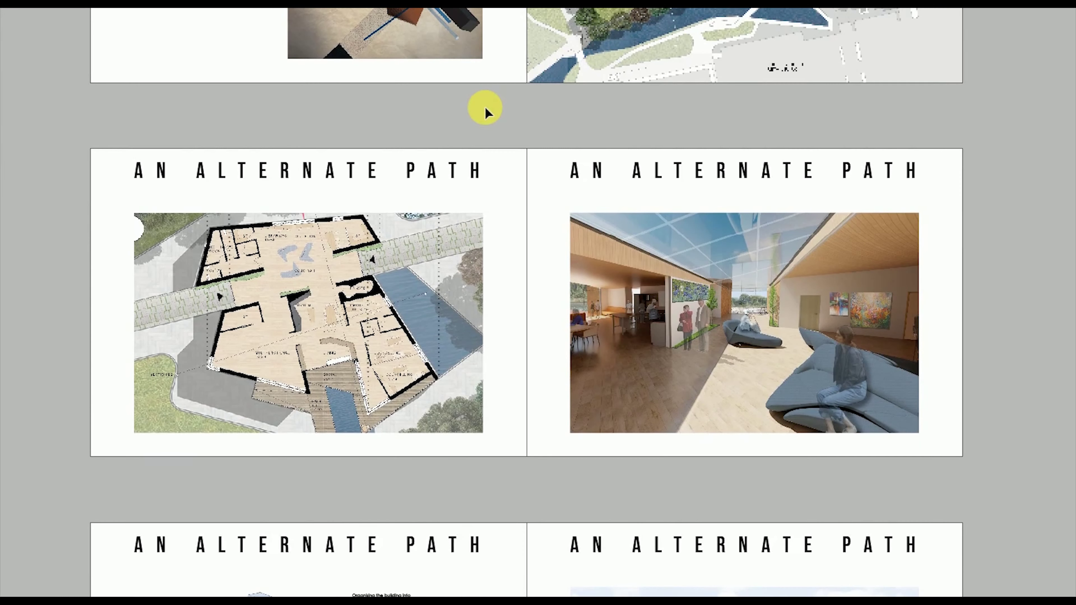
{"action": "scroll", "coordinate": [485, 106], "scroll_direction": "down", "scroll_amount": 7}
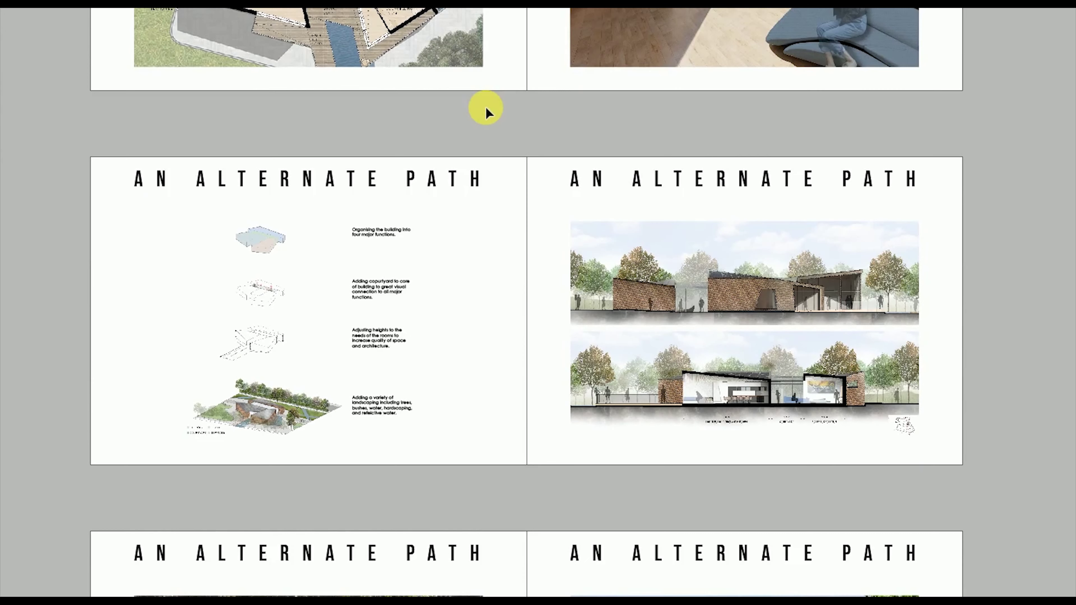
{"action": "scroll", "coordinate": [486, 108], "scroll_direction": "down", "scroll_amount": 5}
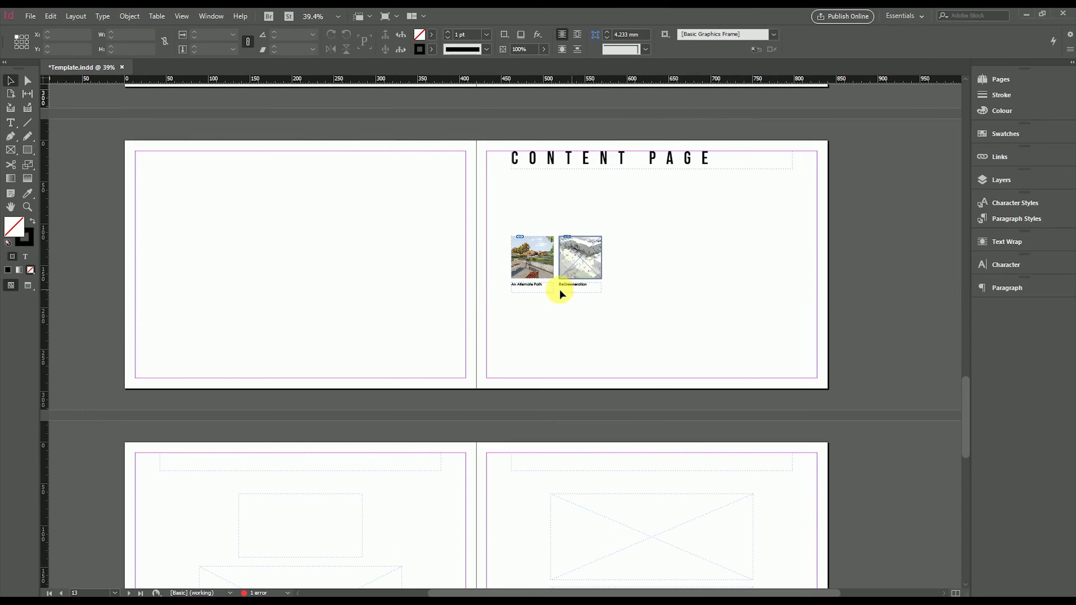
{"action": "scroll", "coordinate": [560, 292], "scroll_direction": "down", "scroll_amount": 5}
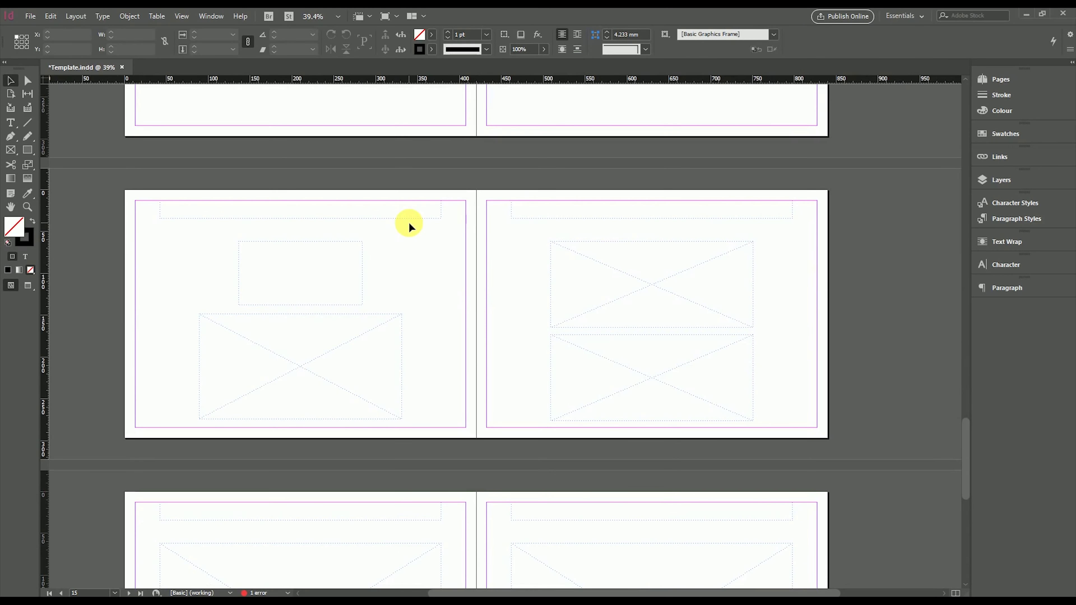
Fill the body frame with placeholder text and type the heading RE GREENERATION
{"action": "left_click", "coordinate": [15, 128]}
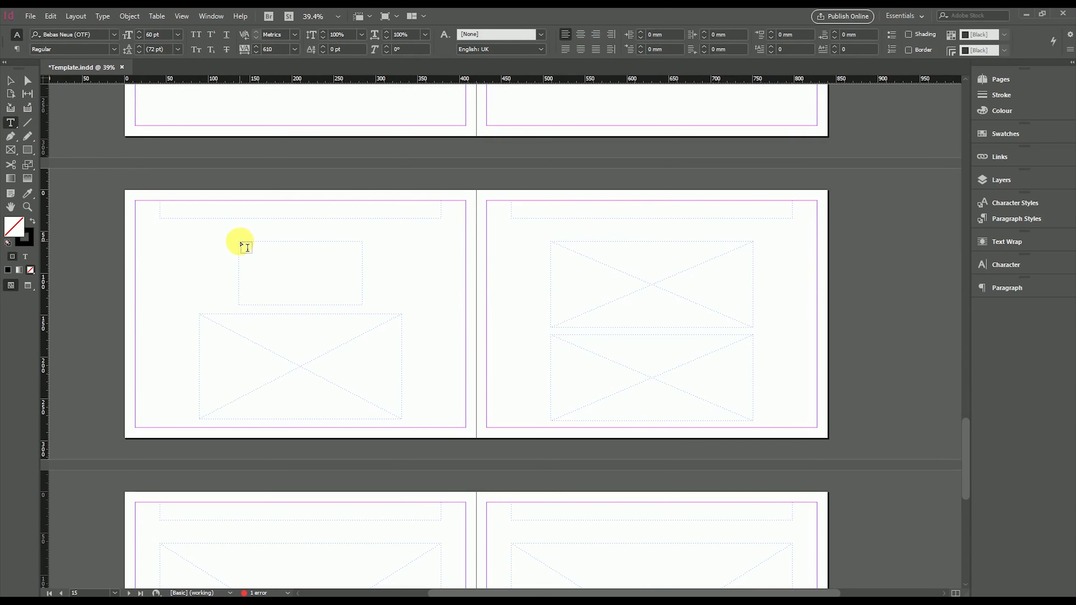
{"action": "left_click", "coordinate": [310, 266]}
{"action": "left_click", "coordinate": [1016, 218]}
{"action": "left_click", "coordinate": [371, 304]}
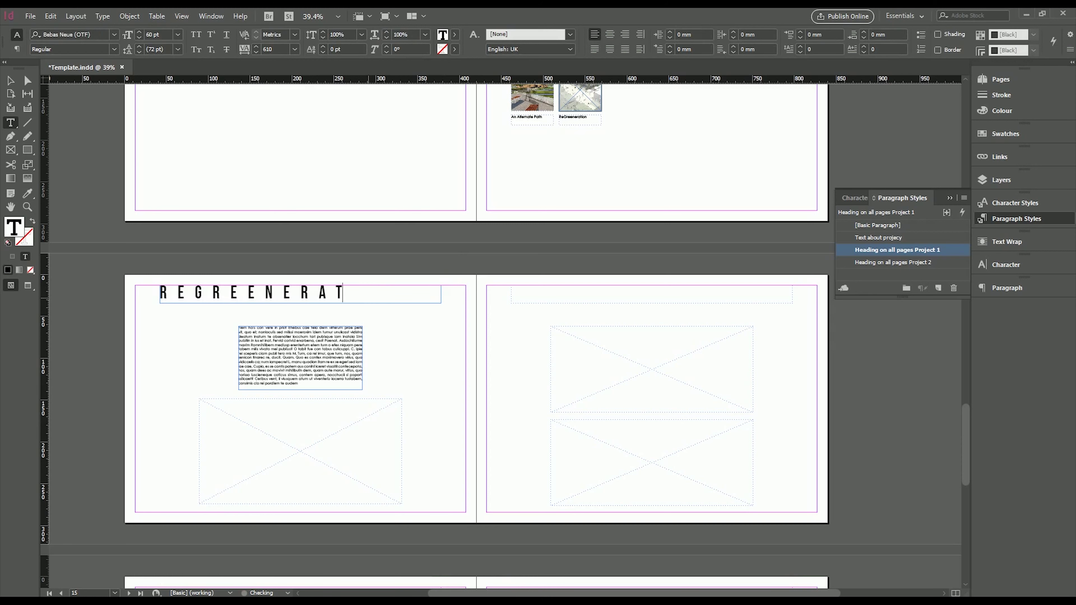
{"action": "left_click", "coordinate": [10, 80]}
{"action": "left_click", "coordinate": [383, 292]}
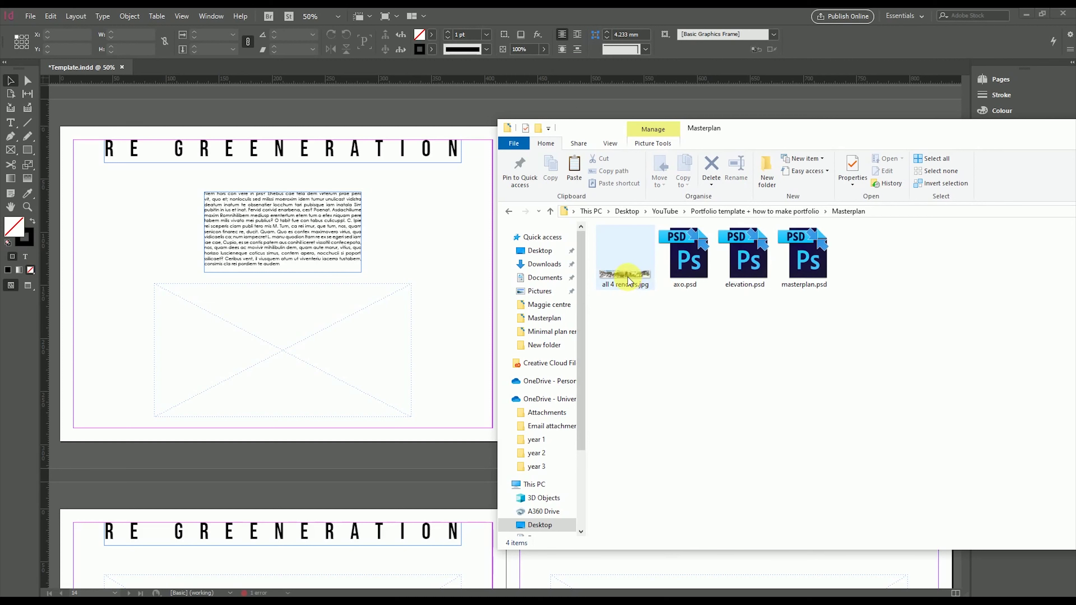
Drag all 4 renders.jpg into the left frame, showing only the walking-crowd render
{"action": "left_click_drag", "start_coordinate": [628, 281], "coordinate": [260, 348]}
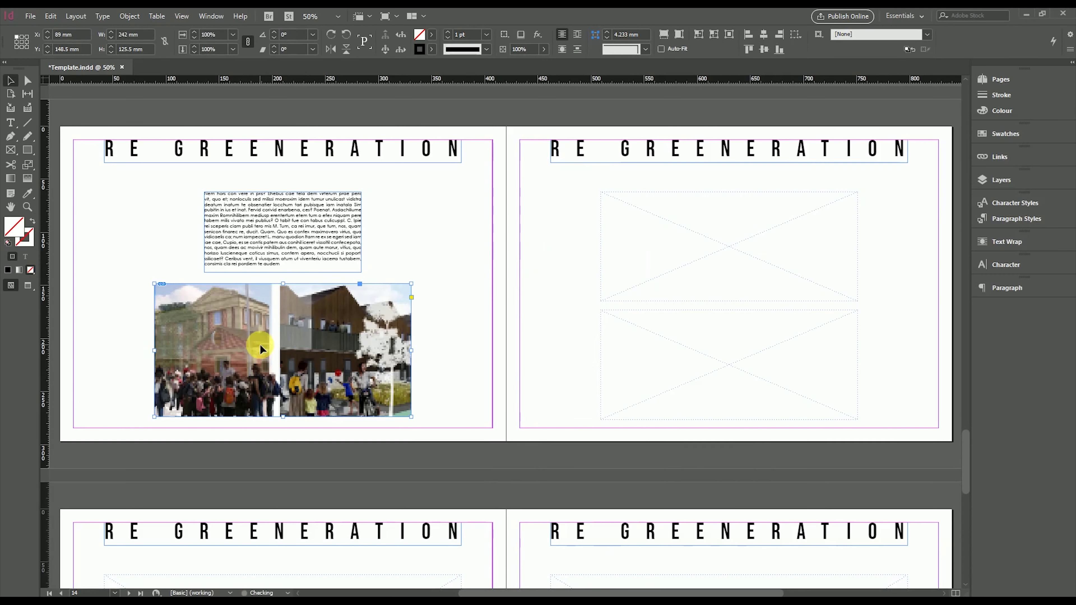
{"action": "left_click", "coordinate": [288, 356]}
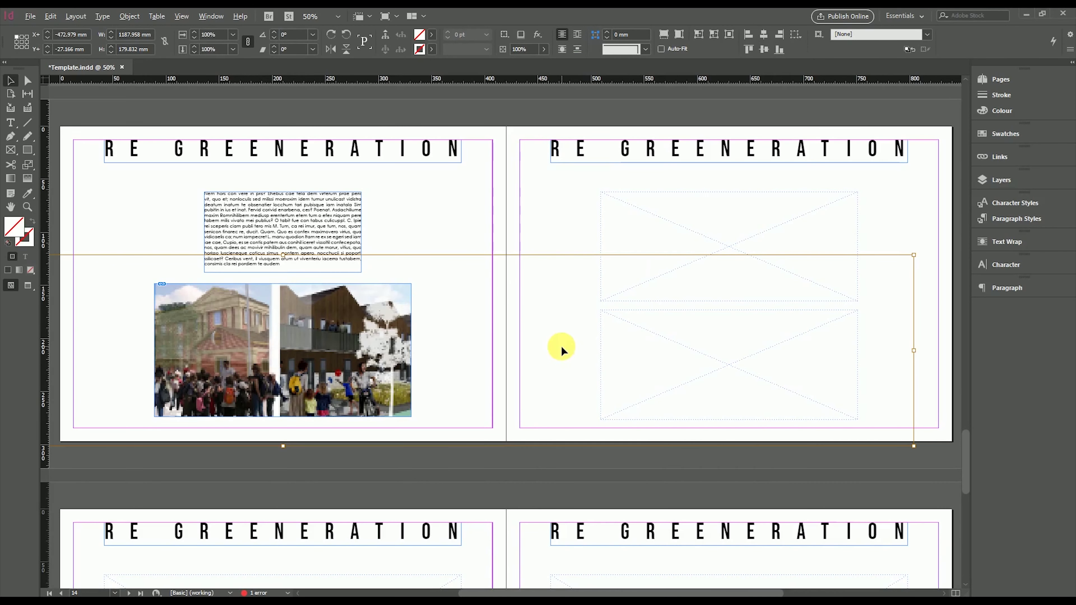
{"action": "key", "text": "ctrl+z"}
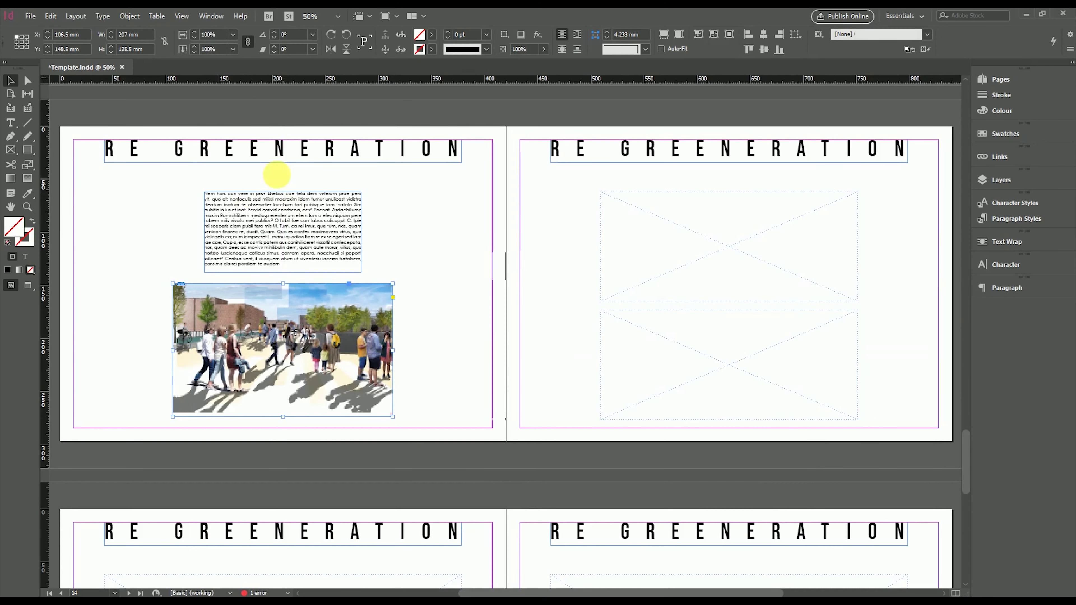
{"action": "left_click", "coordinate": [431, 284]}
Lay the masterplan site plan across the right page, then scroll to the next empty spread
{"action": "left_click_drag", "start_coordinate": [432, 283], "coordinate": [462, 325]}
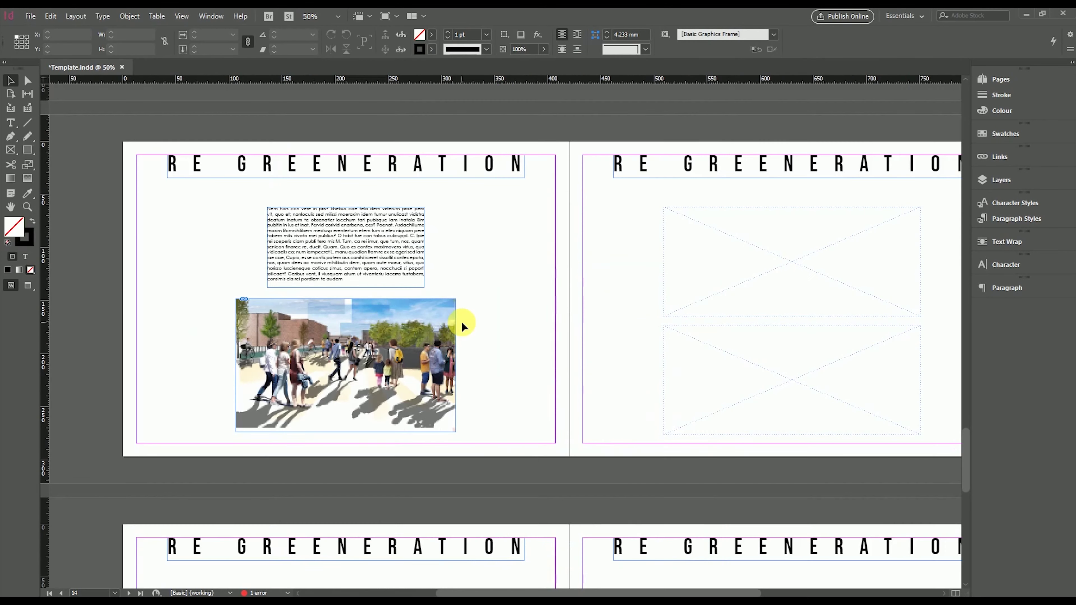
{"action": "left_click_drag", "start_coordinate": [807, 259], "coordinate": [444, 291]}
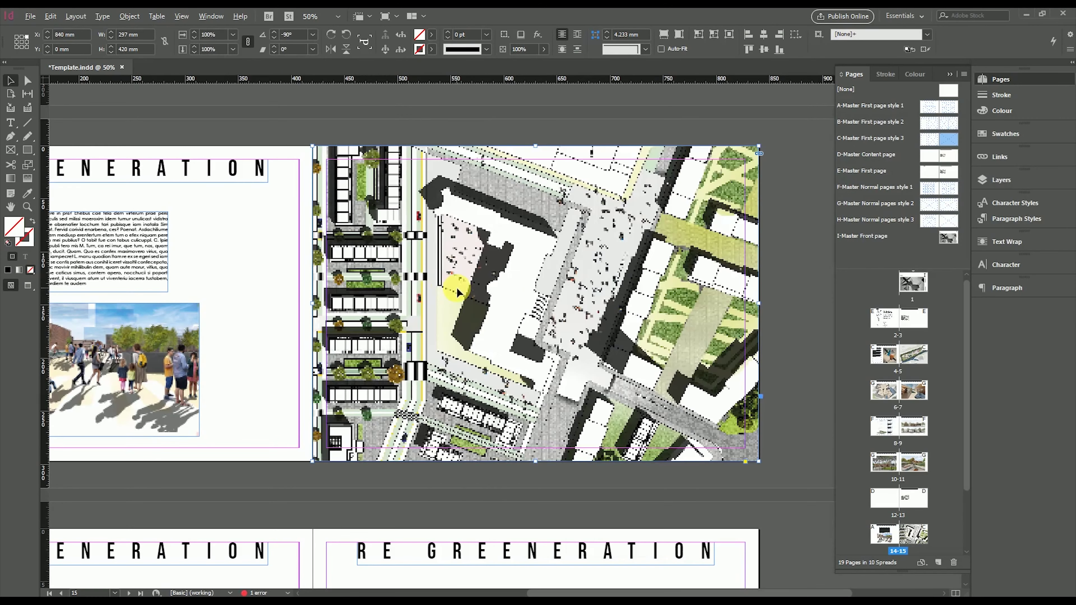
{"action": "scroll", "coordinate": [458, 293], "scroll_direction": "down", "scroll_amount": 1}
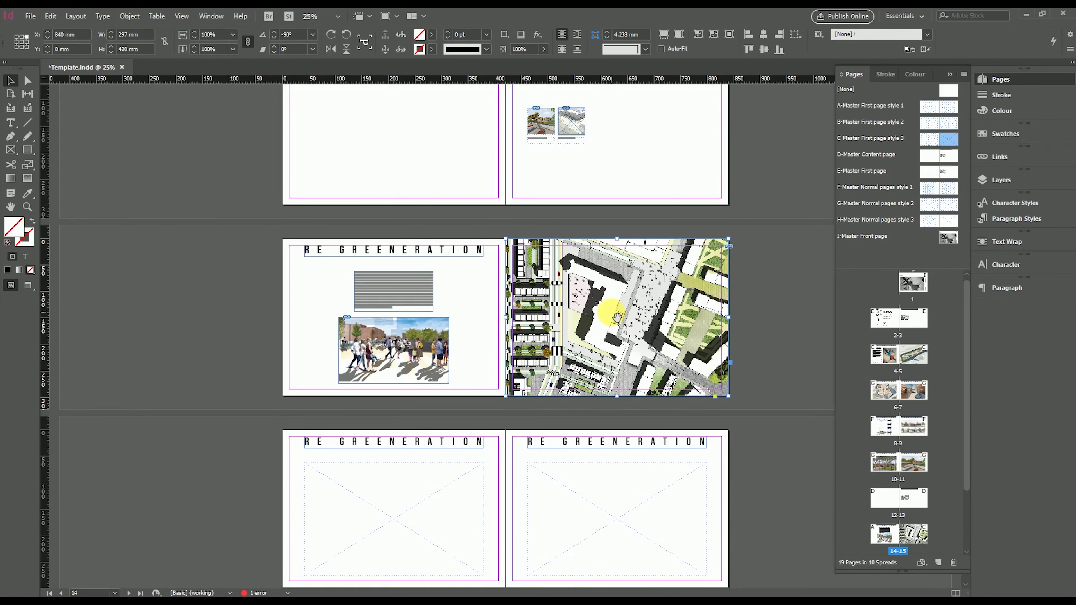
{"action": "left_click", "coordinate": [584, 285]}
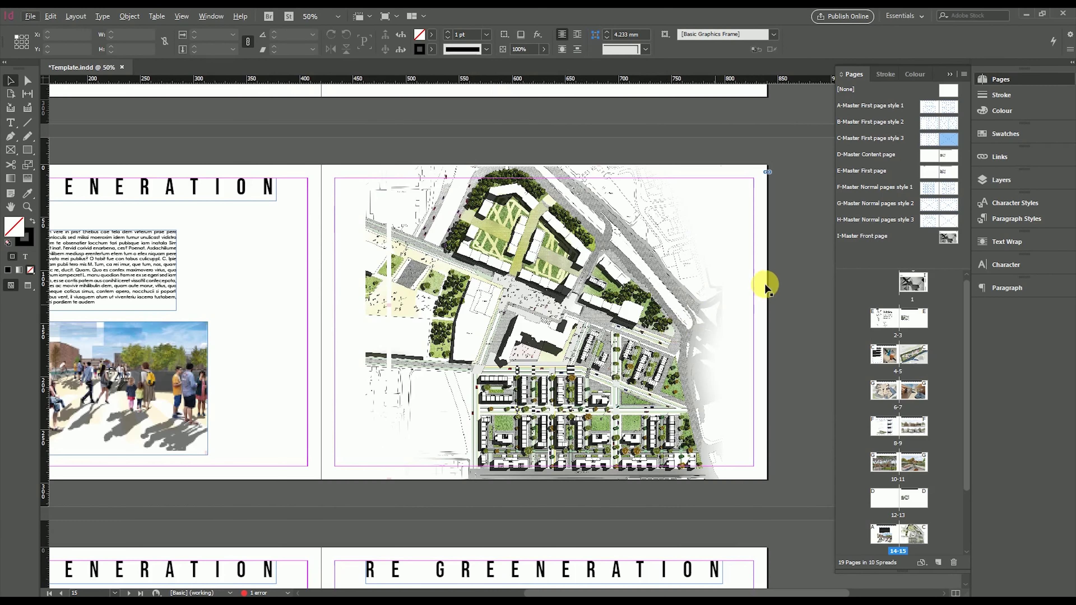
{"action": "left_click", "coordinate": [783, 283]}
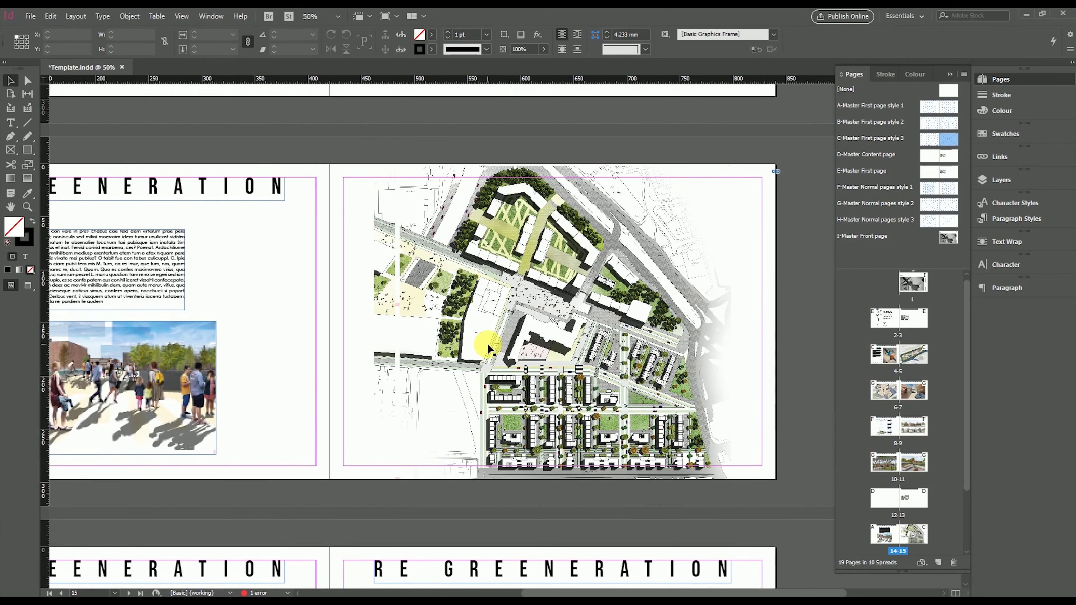
{"action": "scroll", "coordinate": [677, 212], "scroll_direction": "down", "scroll_amount": 5}
{"action": "left_click", "coordinate": [950, 74]}
Paste the crowd render into the empty left frame, reposition it and scale it to 167.5%
{"action": "scroll", "coordinate": [678, 275], "scroll_direction": "down", "scroll_amount": 1}
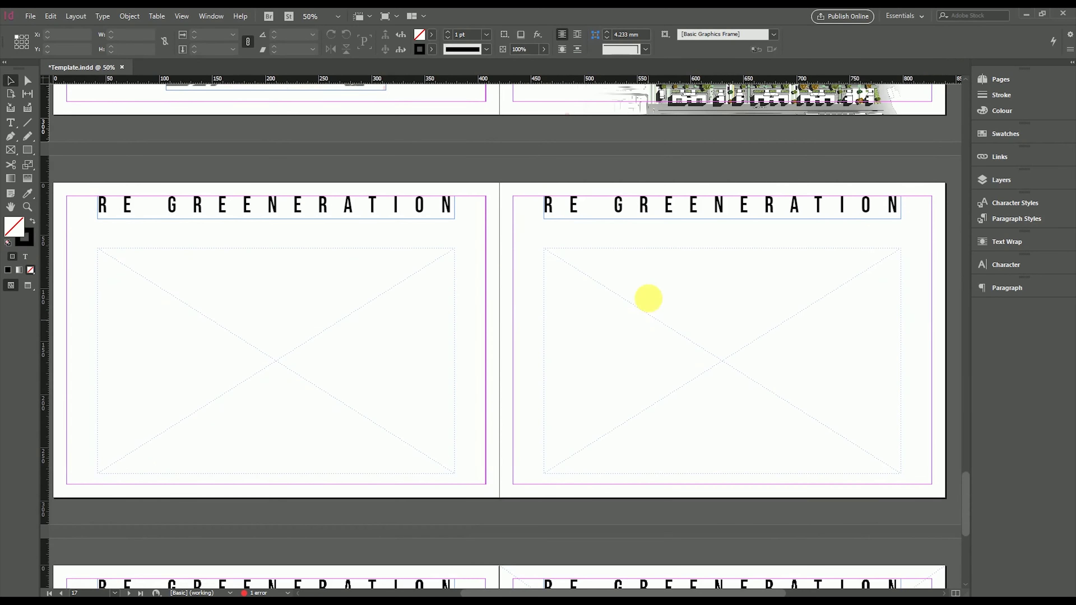
{"action": "key", "text": "alt+Tab"}
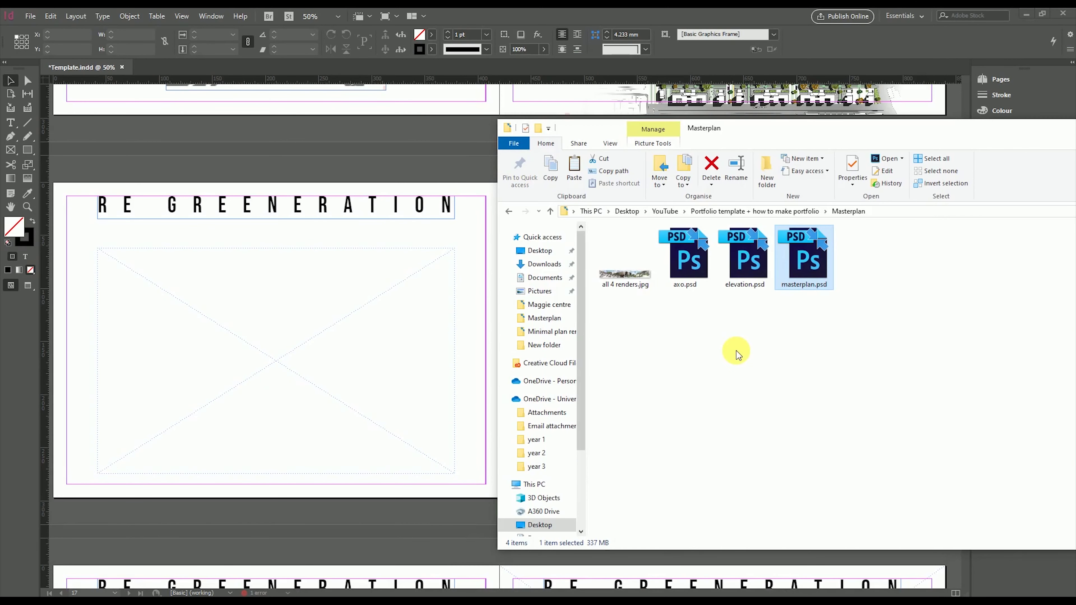
{"action": "left_click", "coordinate": [736, 350]}
{"action": "left_click", "coordinate": [414, 170]}
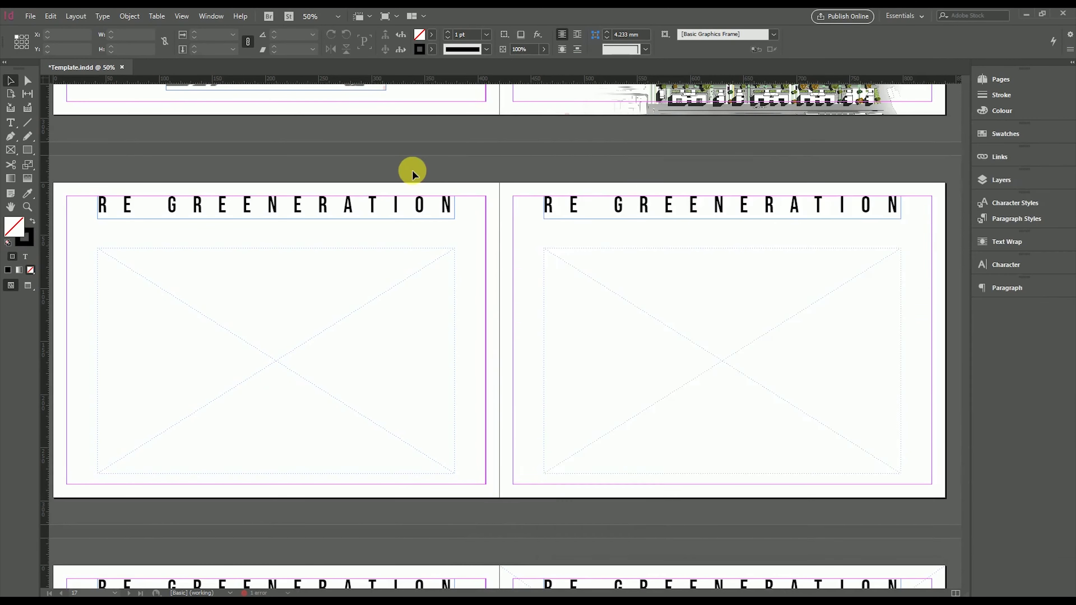
{"action": "scroll", "coordinate": [412, 170], "scroll_direction": "up", "scroll_amount": 3}
{"action": "scroll", "coordinate": [323, 233], "scroll_direction": "down", "scroll_amount": 2}
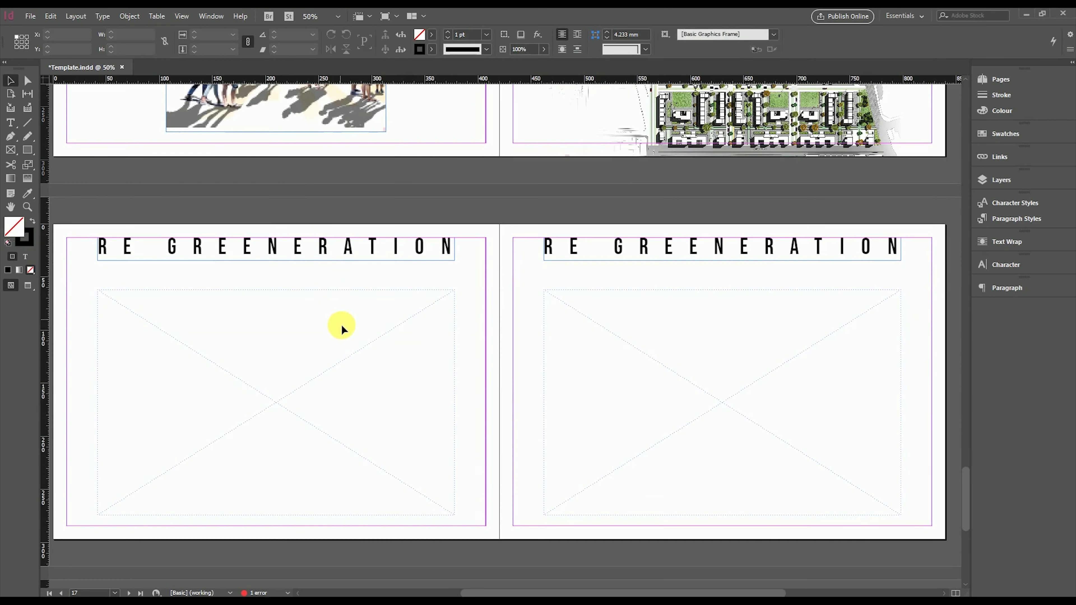
{"action": "key", "text": "ctrl+alt+shift+v"}
{"action": "left_click_drag", "start_coordinate": [252, 397], "coordinate": [184, 305]}
{"action": "left_click_drag", "start_coordinate": [317, 423], "coordinate": [451, 512]}
{"action": "key", "text": "ctrl+minus"}
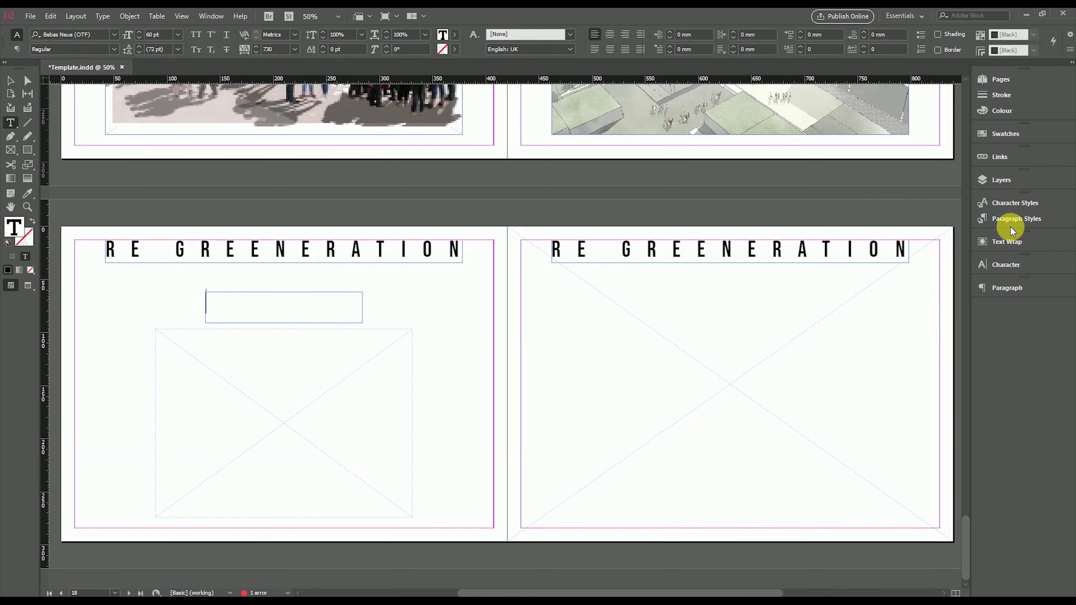
Apply the Text about project style to the new text frame and fill it with placeholder text
{"action": "left_click", "coordinate": [1016, 219]}
{"action": "left_click", "coordinate": [905, 238]}
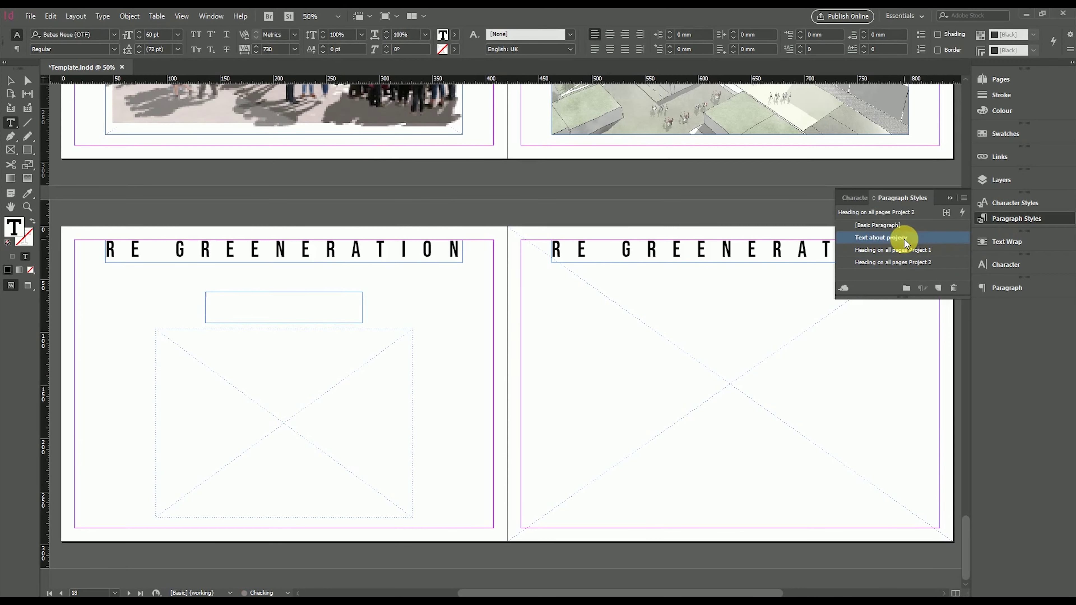
{"action": "left_click", "coordinate": [10, 80]}
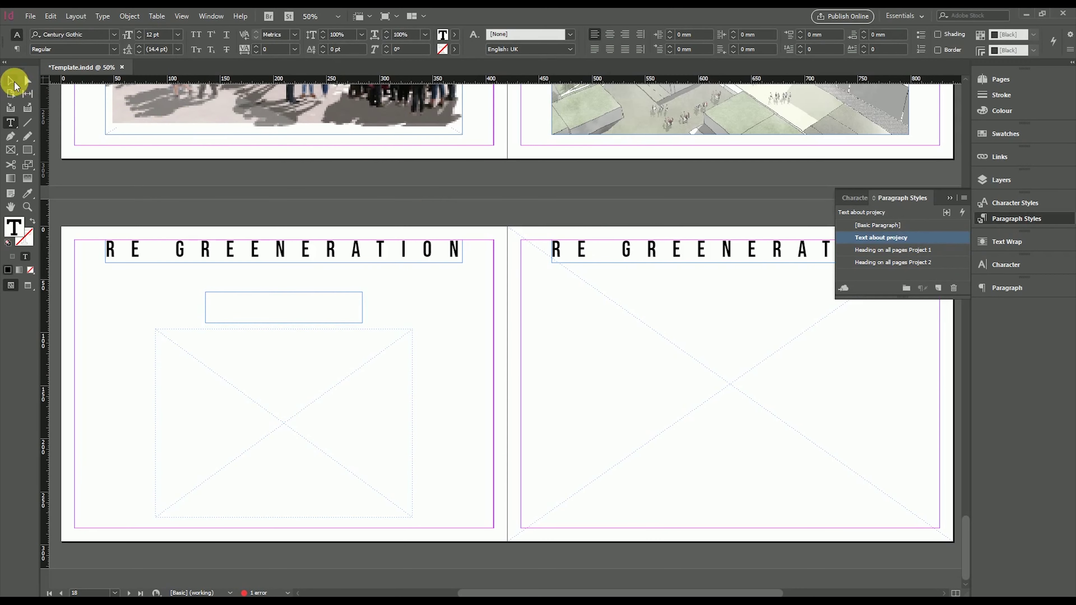
{"action": "right_click", "coordinate": [261, 297]}
{"action": "left_click", "coordinate": [308, 313]}
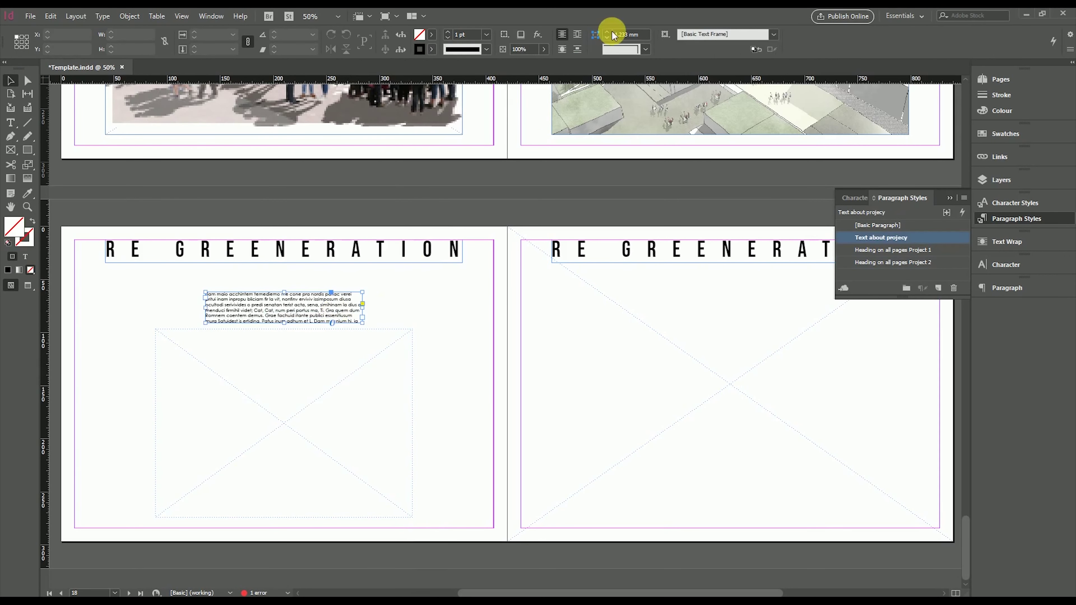
Check the placeholder text, then pick elevation.psd in the image folder
{"action": "double_click", "coordinate": [348, 300]}
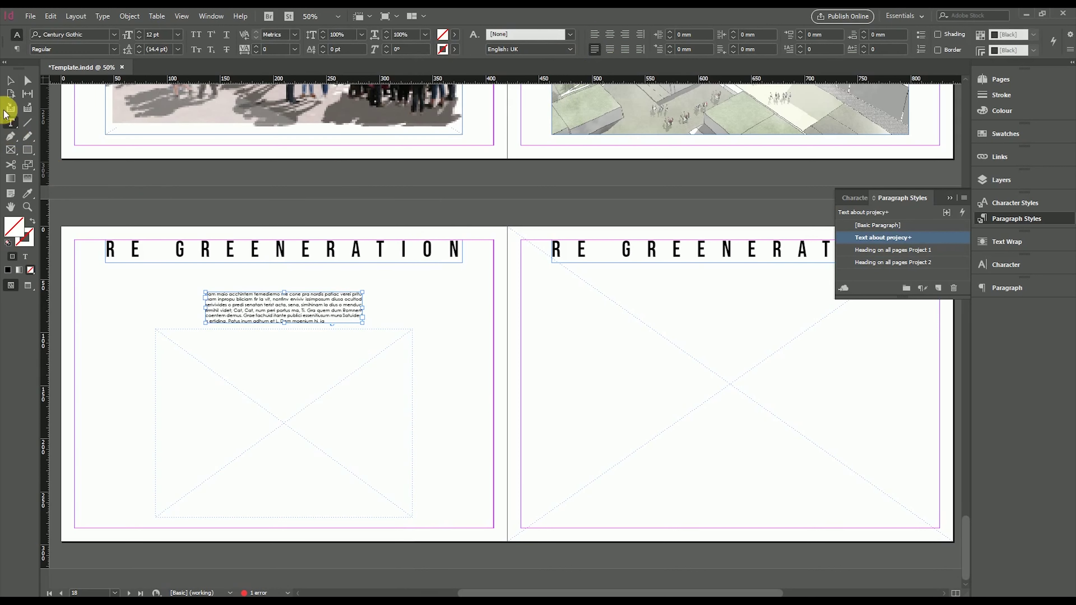
{"action": "left_click", "coordinate": [10, 80]}
{"action": "left_click", "coordinate": [436, 302]}
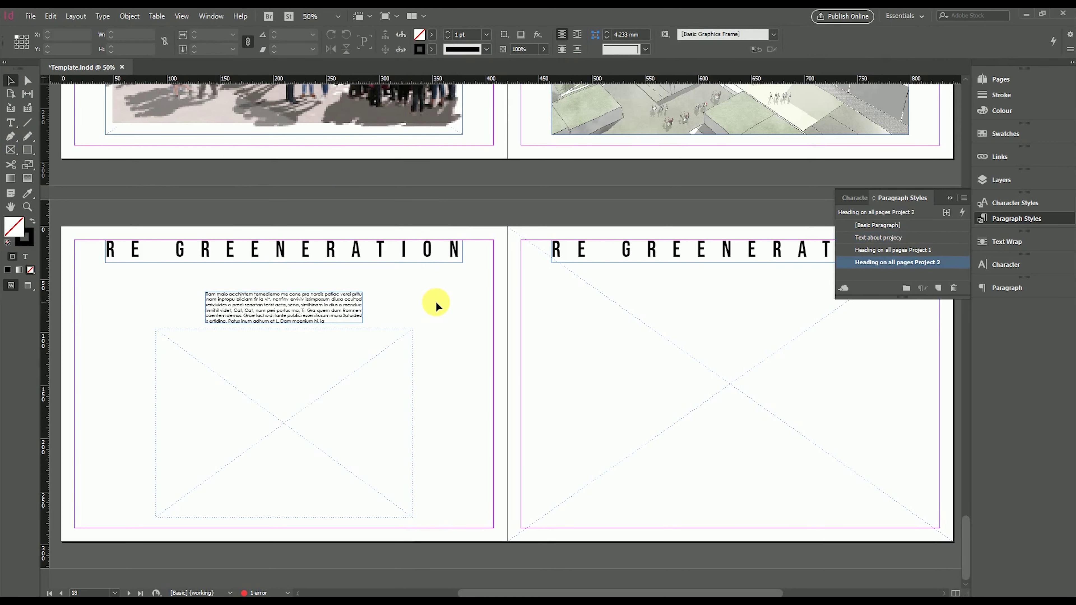
{"action": "key", "text": "alt+Tab"}
{"action": "left_click", "coordinate": [745, 255]}
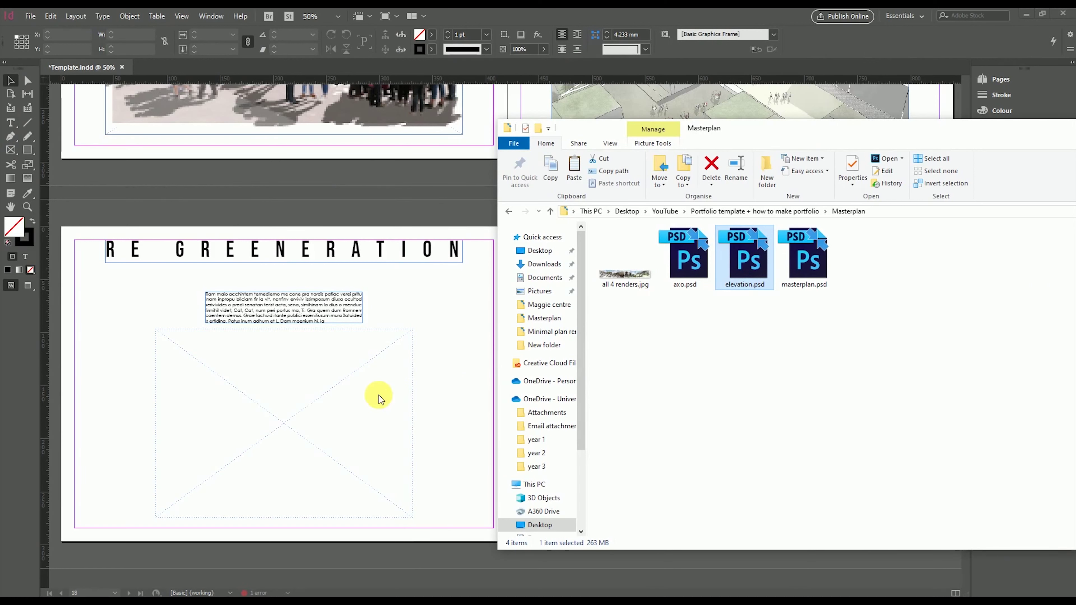
Place elevation.psd in the left frame and slightly enlarge the cyclist render's frame on the right
{"action": "left_click_drag", "start_coordinate": [379, 396], "coordinate": [292, 414]}
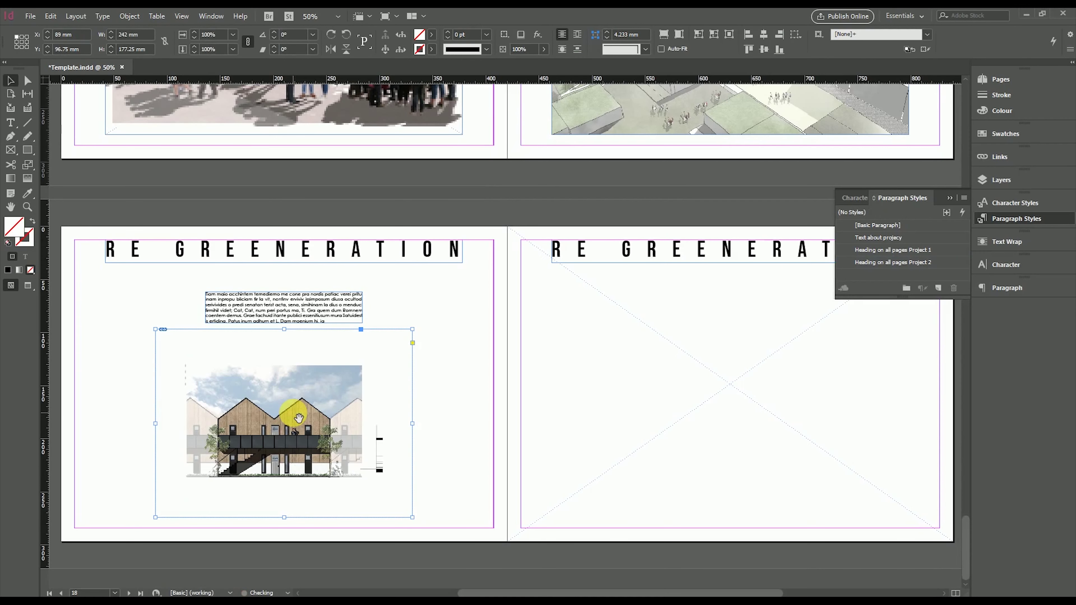
{"action": "left_click", "coordinate": [440, 397]}
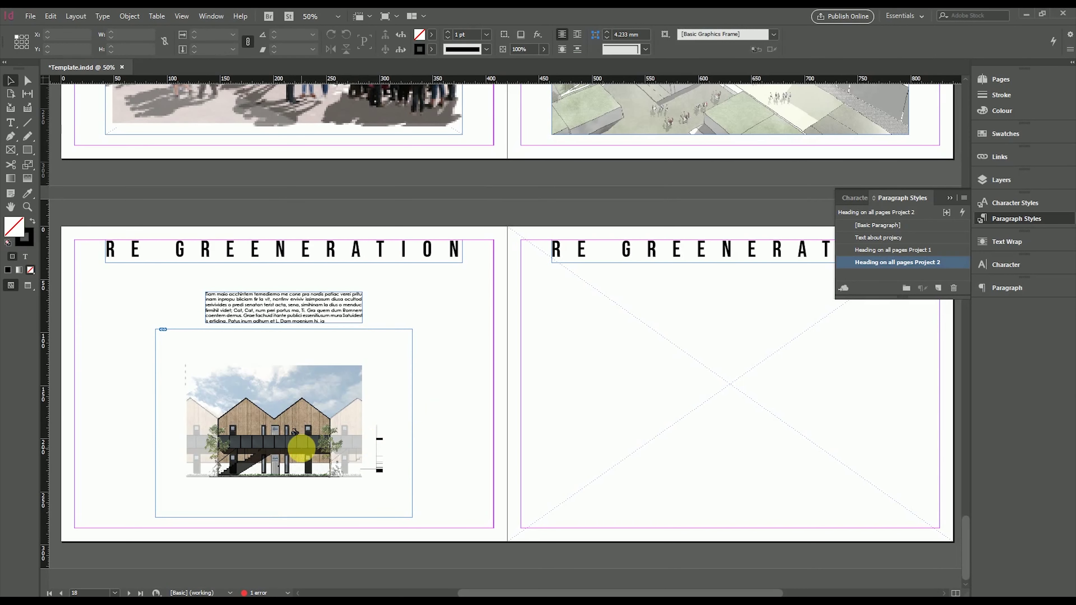
{"action": "left_click", "coordinate": [240, 384]}
{"action": "left_click", "coordinate": [371, 412]}
{"action": "left_click", "coordinate": [364, 424]}
{"action": "left_click", "coordinate": [366, 409]}
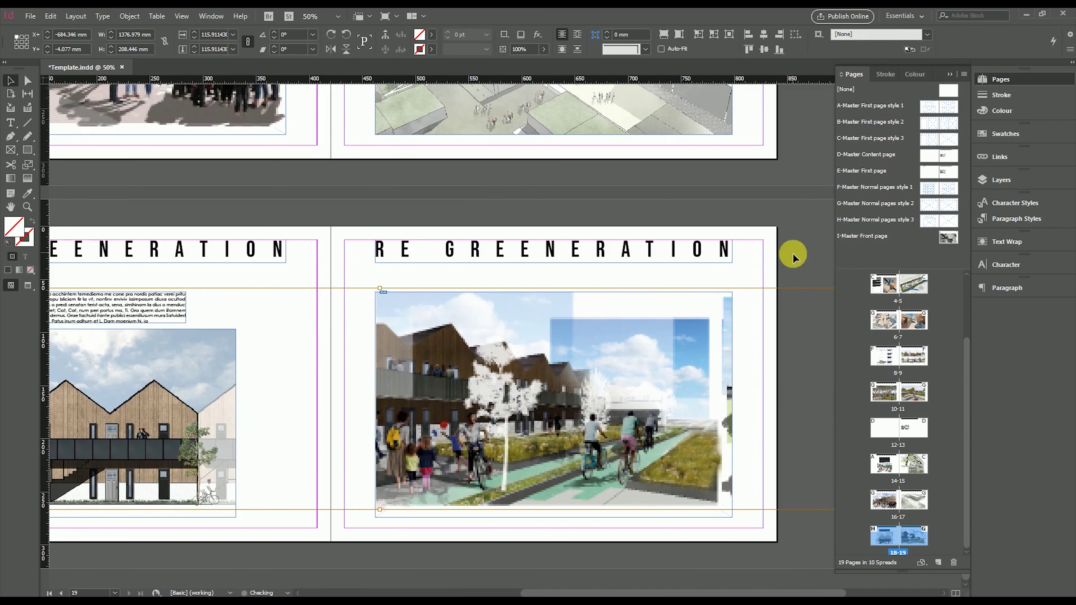
{"action": "left_click", "coordinate": [720, 395]}
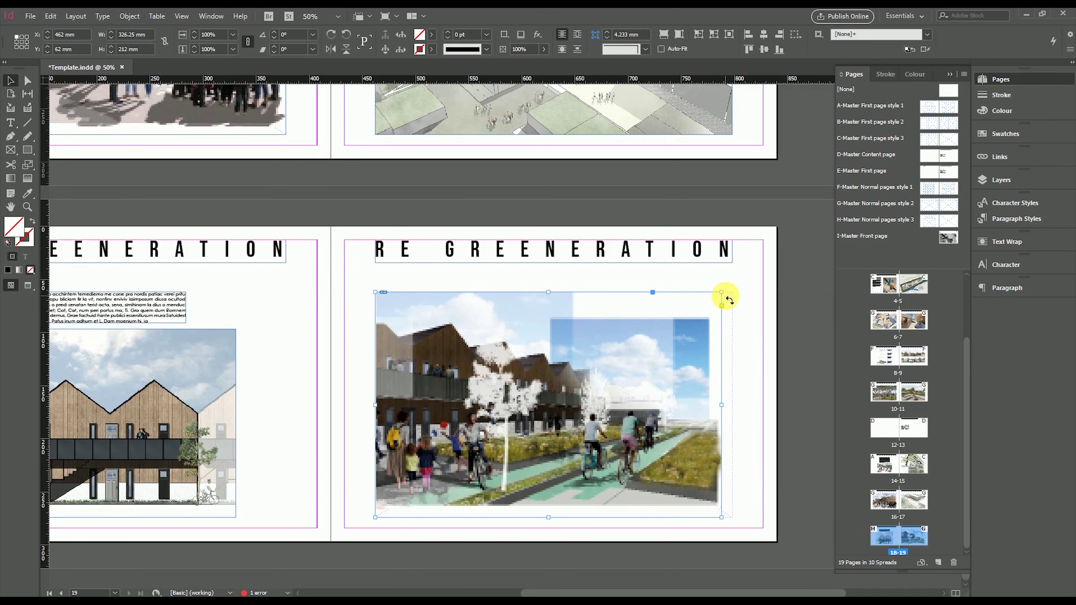
{"action": "left_click_drag", "start_coordinate": [728, 291], "coordinate": [736, 296]}
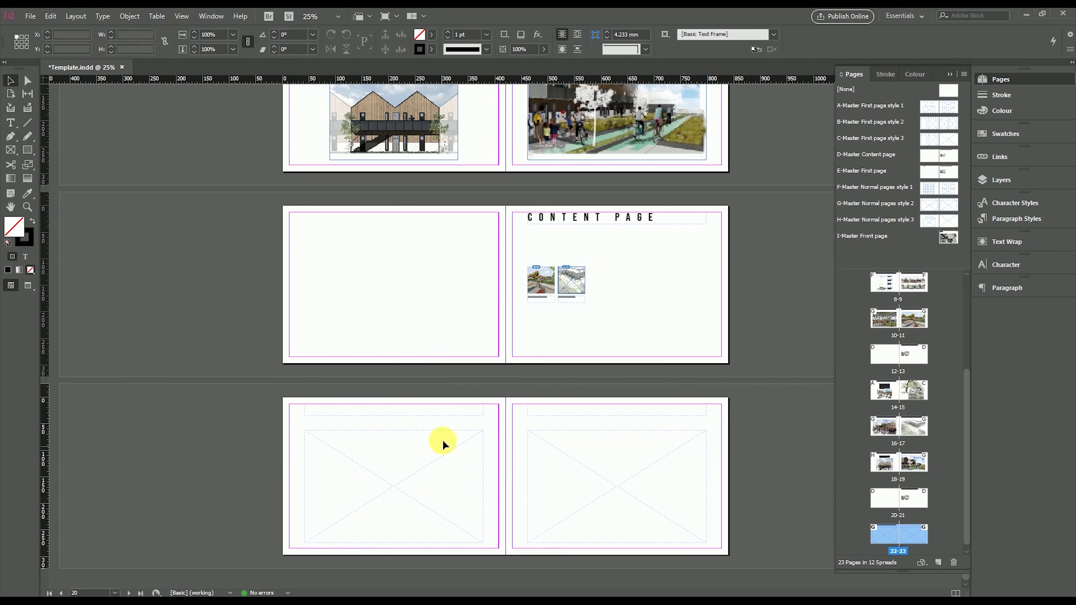
Retitle the left page's heading to HAND SKETCHES
{"action": "key", "text": "ctrl+alt+shift+v"}
{"action": "double_click", "coordinate": [394, 413]}
{"action": "key", "text": "ctrl+a"}
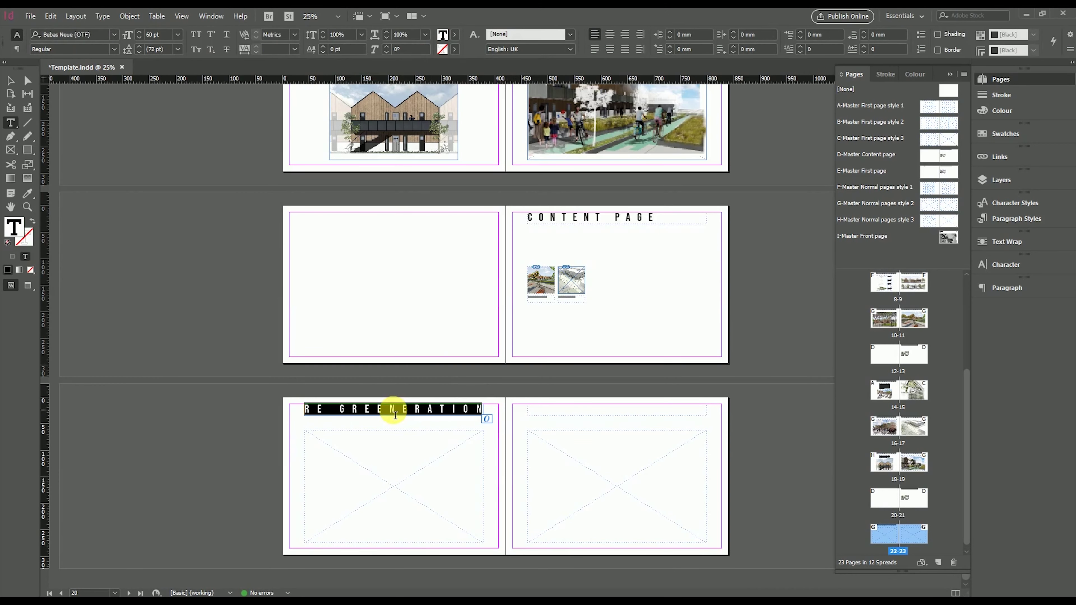
{"action": "type", "text": "HAND SK"}
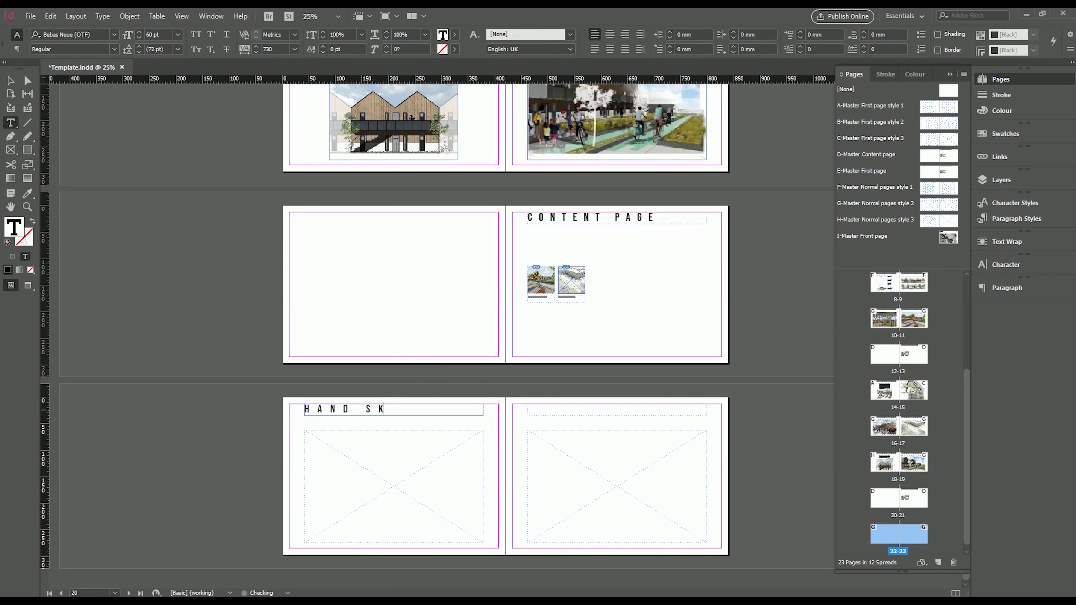
{"action": "type", "text": "ETCHES"}
{"action": "left_click", "coordinate": [10, 80]}
Copy the title onto the right page and change it to PHOTOGRAPHY
{"action": "left_click", "coordinate": [398, 415]}
{"action": "left_click_drag", "start_coordinate": [398, 414], "coordinate": [621, 415]}
{"action": "double_click", "coordinate": [586, 411]}
{"action": "key", "text": "ctrl+a"}
{"action": "type", "text": "PHO"}
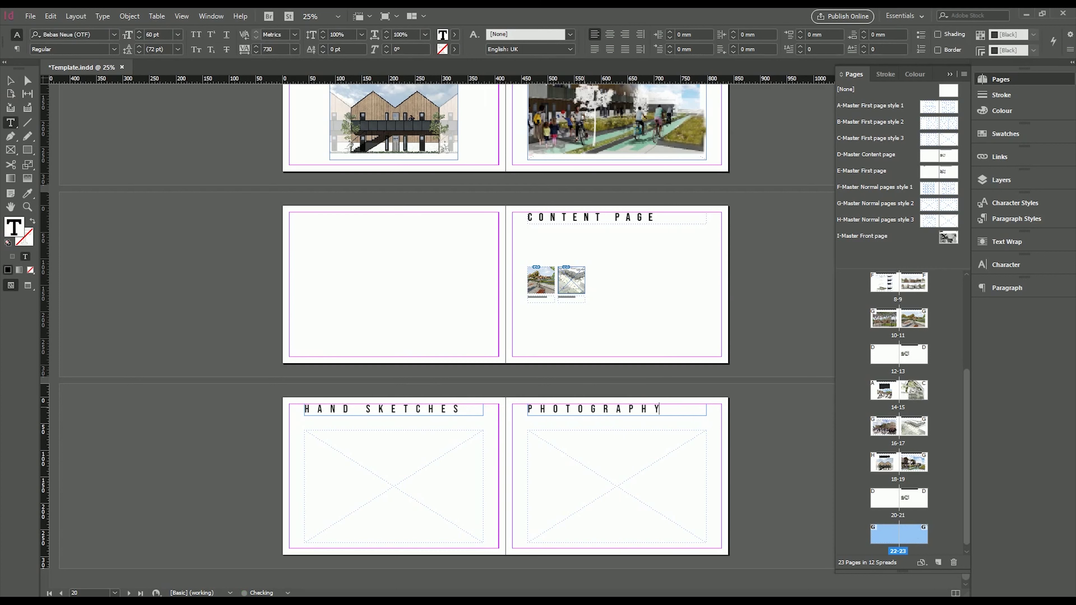
{"action": "left_click", "coordinate": [10, 80]}
{"action": "left_click", "coordinate": [193, 343]}
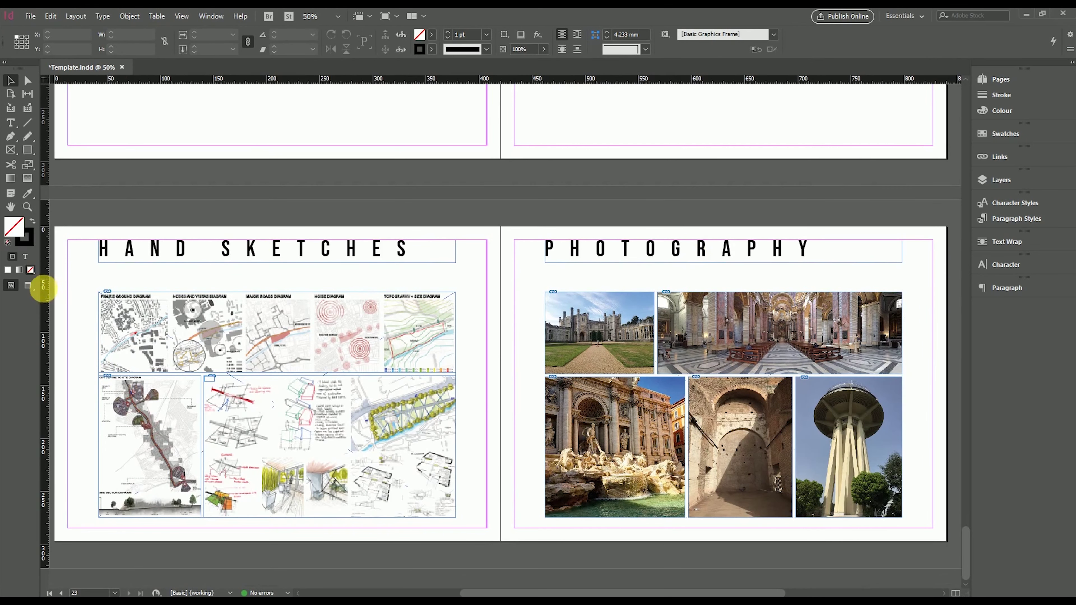
Preview the pages, then copy the Ground Floor Plan caption under the interior render
{"action": "key", "text": "w"}
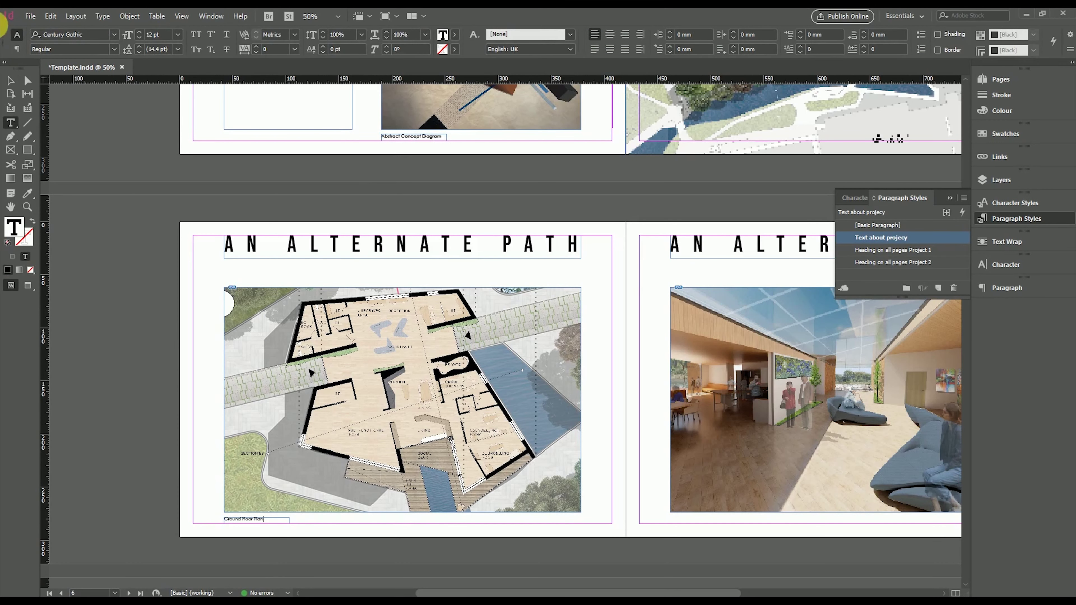
{"action": "left_click", "coordinate": [12, 80]}
{"action": "scroll", "coordinate": [547, 305], "scroll_direction": "down", "scroll_amount": 3}
{"action": "scroll", "coordinate": [548, 305], "scroll_direction": "right", "scroll_amount": 3}
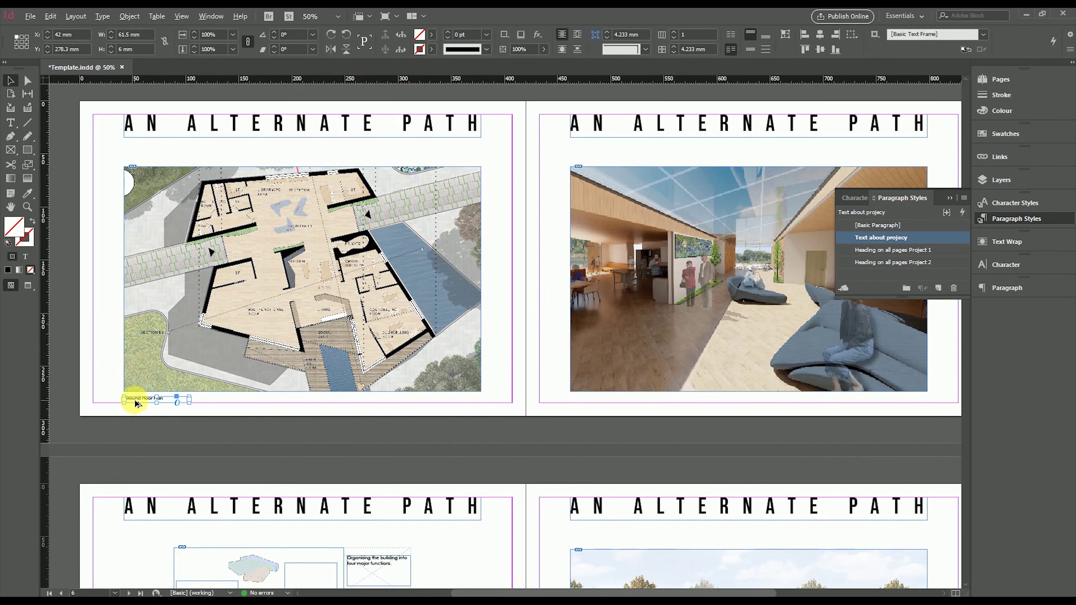
{"action": "left_click_drag", "start_coordinate": [136, 402], "coordinate": [583, 403]}
Select the copied caption's text and start typing the new caption over it
{"action": "scroll", "coordinate": [631, 403], "scroll_direction": "up", "scroll_amount": 3}
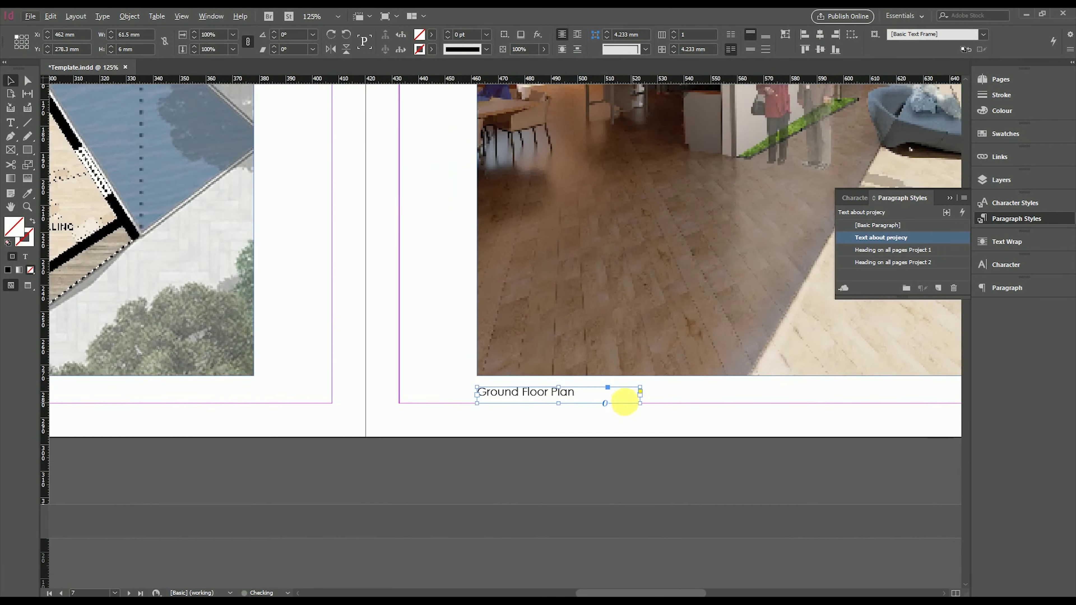
{"action": "scroll", "coordinate": [391, 440], "scroll_direction": "up", "scroll_amount": 2}
{"action": "scroll", "coordinate": [391, 439], "scroll_direction": "right", "scroll_amount": 3}
{"action": "triple_click", "coordinate": [396, 466]}
{"action": "type", "text": "Ma"}
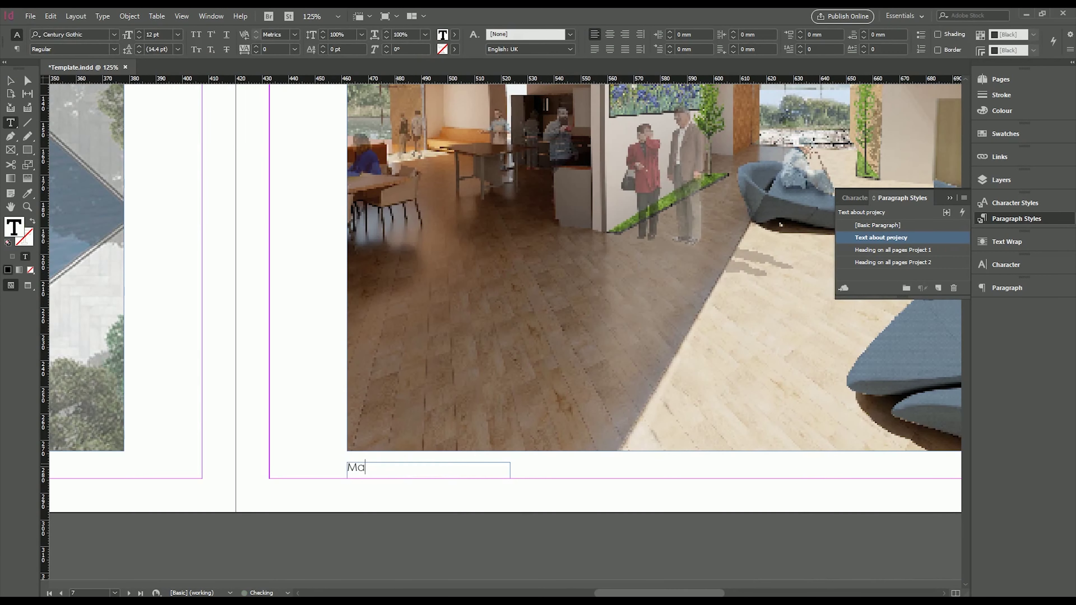
{"action": "type", "text": "Cour"}
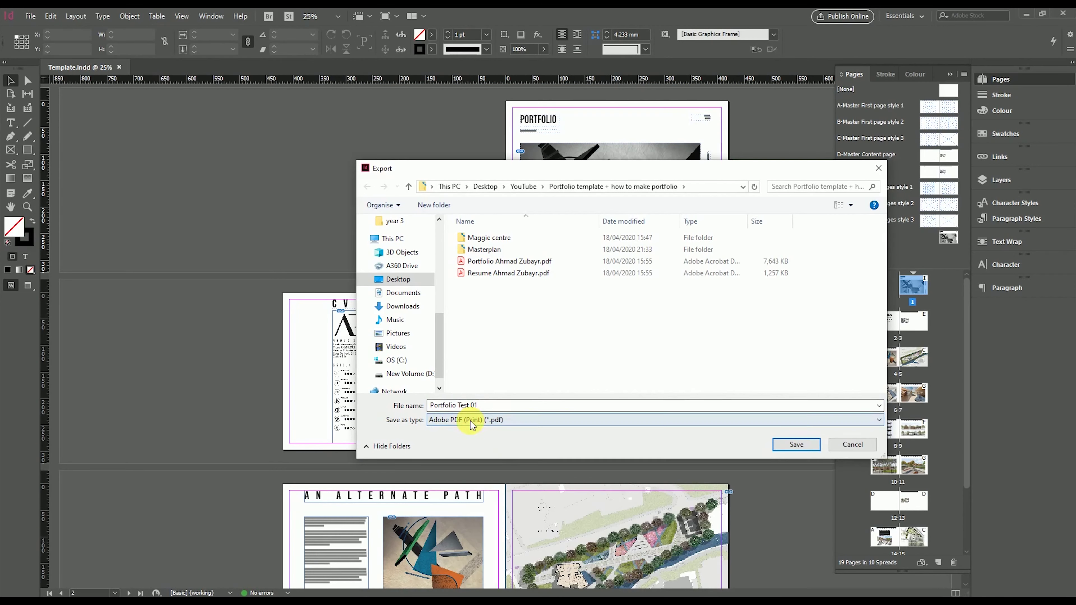
Export as Adobe PDF (Print) named Portfolio Test 01 with spreads, then view Compression settings
{"action": "left_click", "coordinate": [466, 419]}
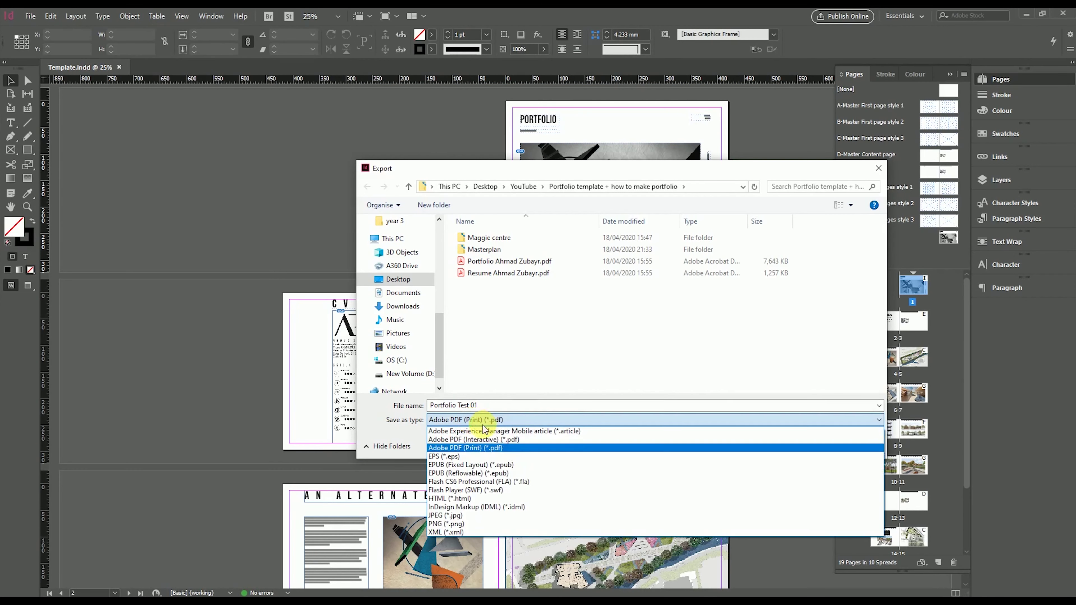
{"action": "left_click", "coordinate": [460, 449]}
{"action": "left_click", "coordinate": [796, 444]}
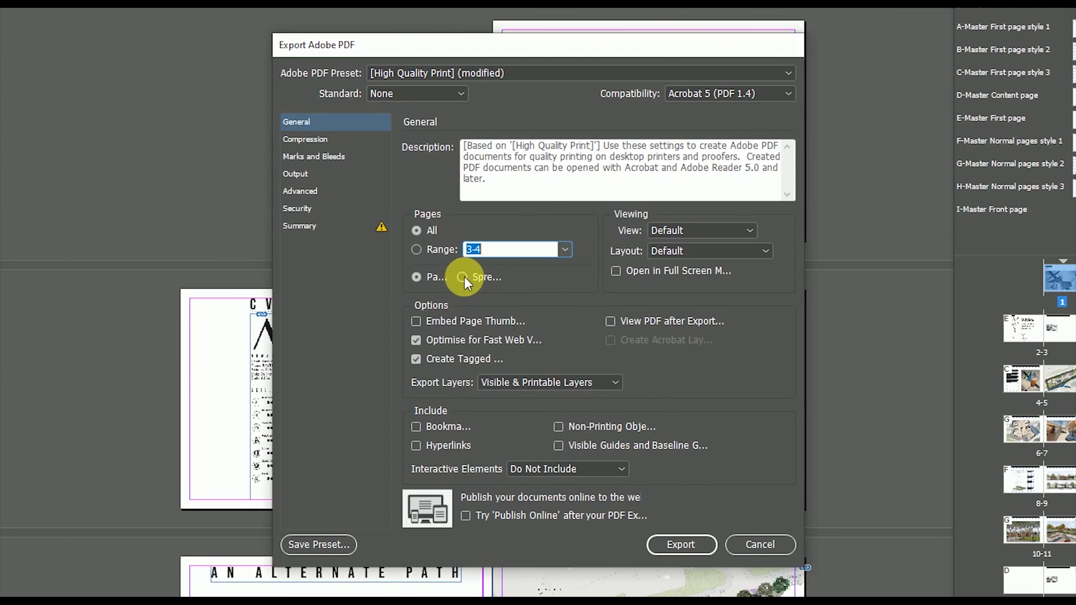
{"action": "left_click", "coordinate": [259, 277]}
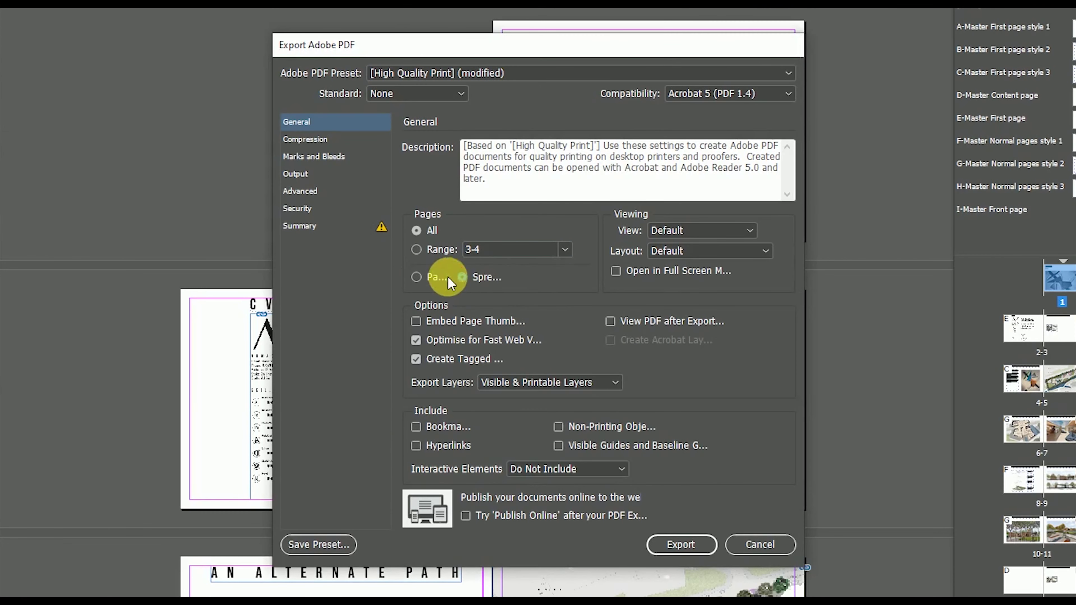
{"action": "left_click_drag", "start_coordinate": [373, 40], "coordinate": [273, 40]}
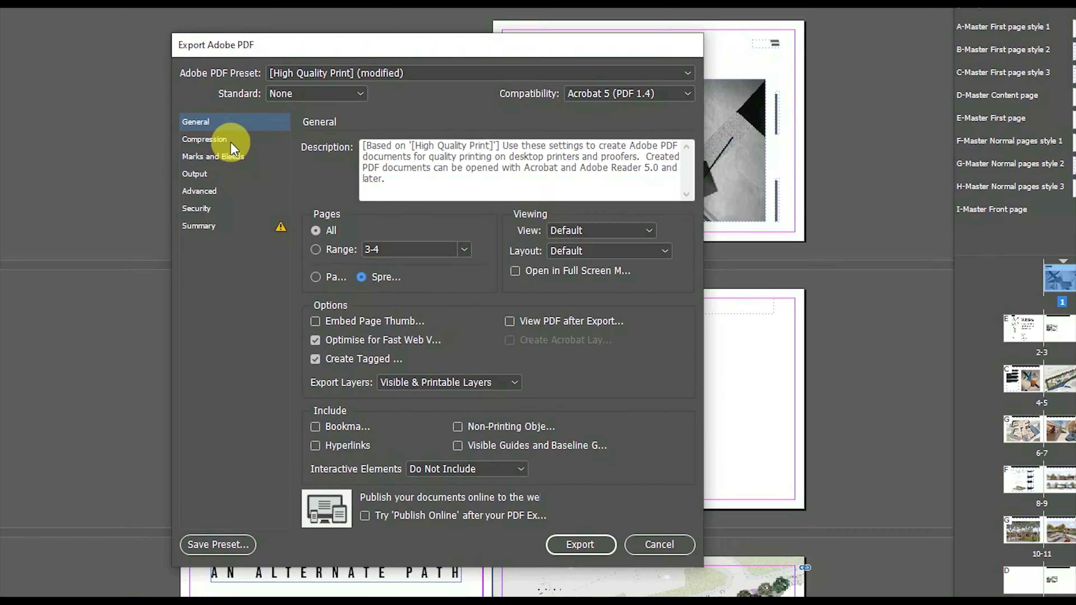
{"action": "left_click", "coordinate": [230, 140]}
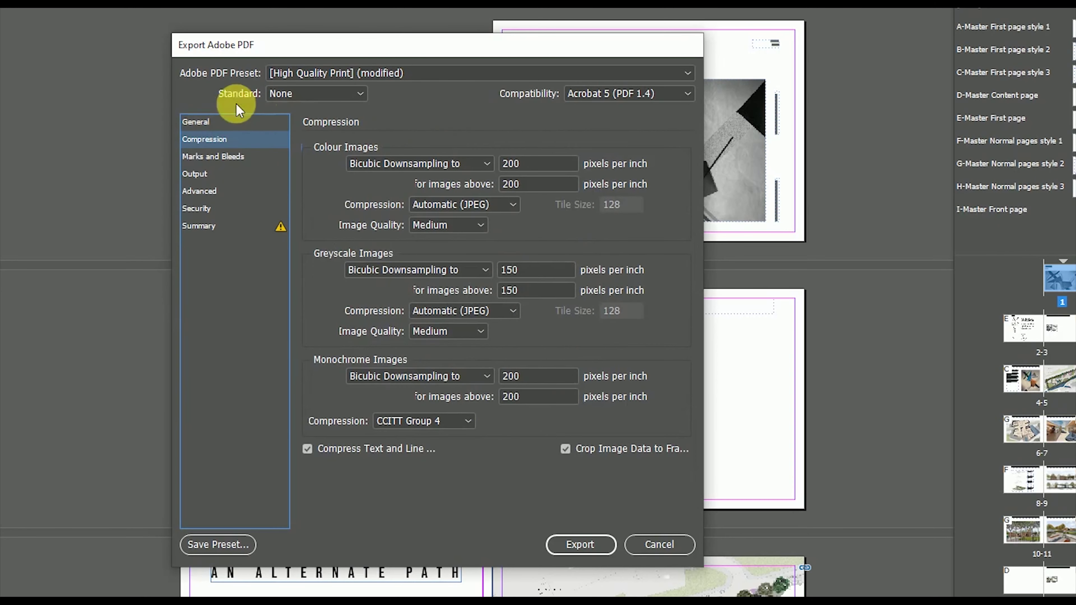
Export the portfolio PDF with 200/150 ppi bicubic downsampling at Medium quality
{"action": "left_click", "coordinate": [208, 127]}
{"action": "left_click", "coordinate": [579, 544]}
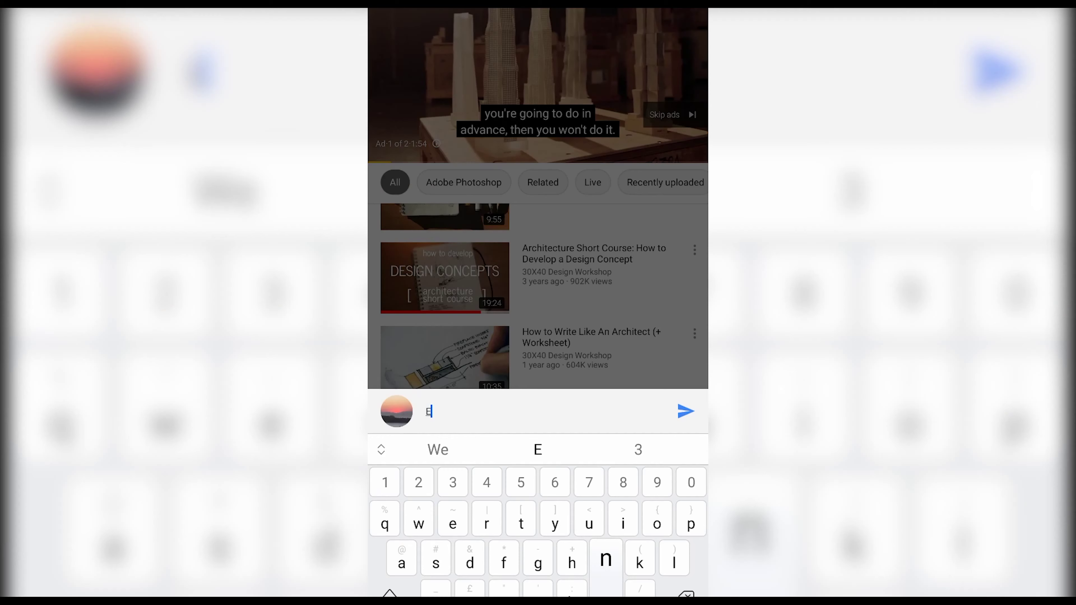
Comment to enter the giveaway and bring up sharing for the plan render tutorial
{"action": "type", "text": "ntering the give"}
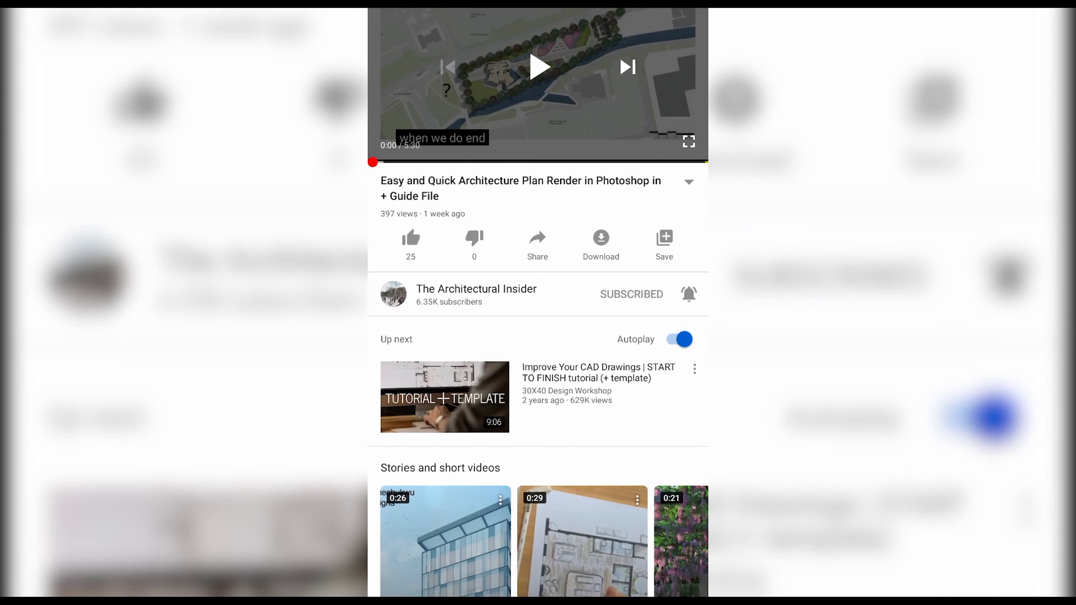
{"action": "left_click", "coordinate": [537, 241]}
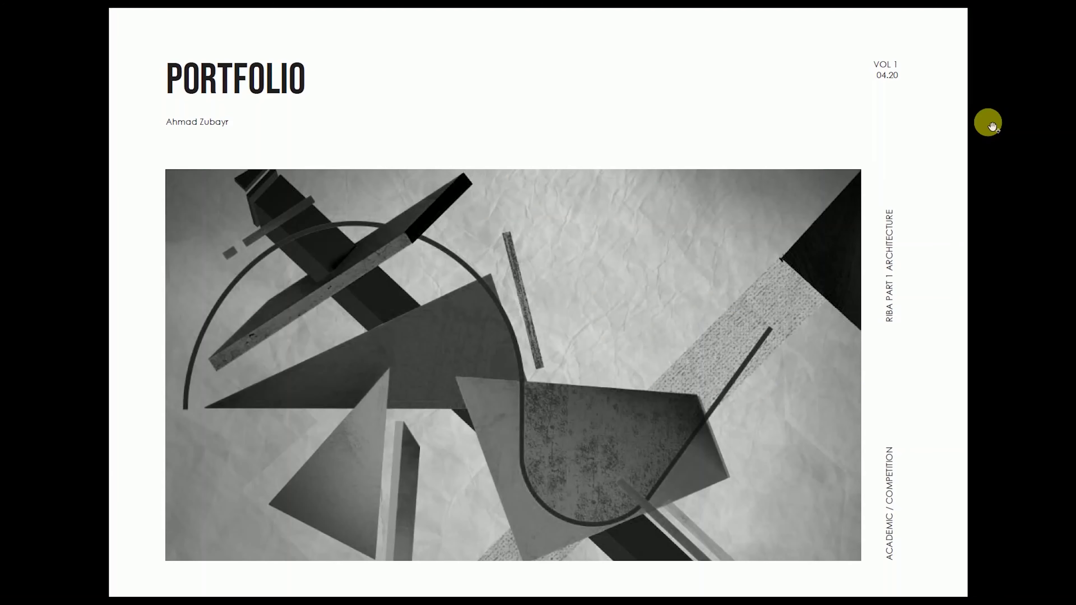
Step through the PDF from the CV spread past An Alternate Path to the Re Greeneration spread
{"action": "left_click", "coordinate": [988, 139]}
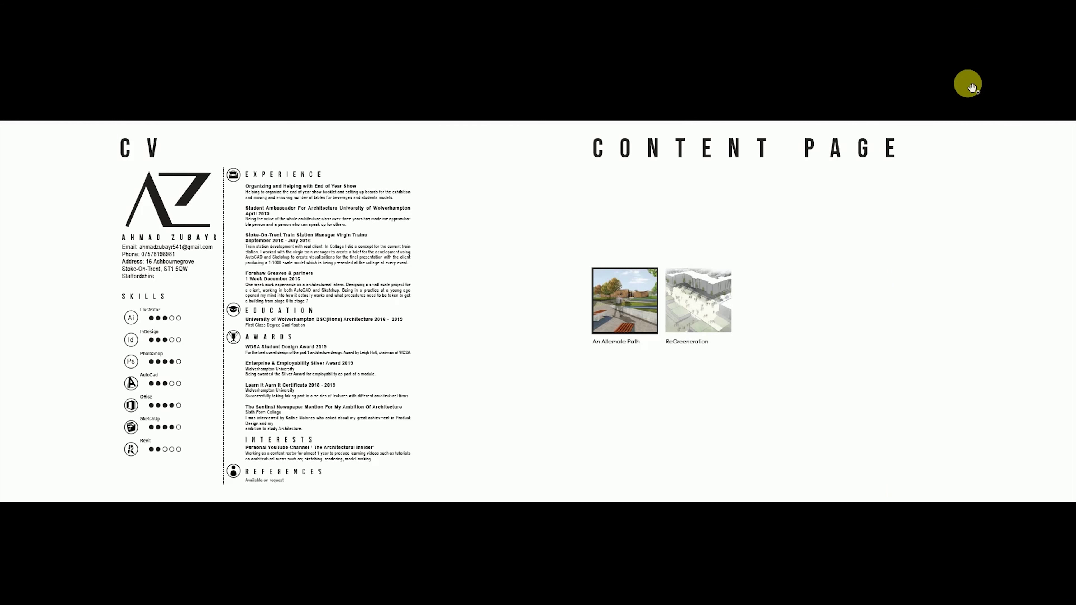
{"action": "key", "text": "Right"}
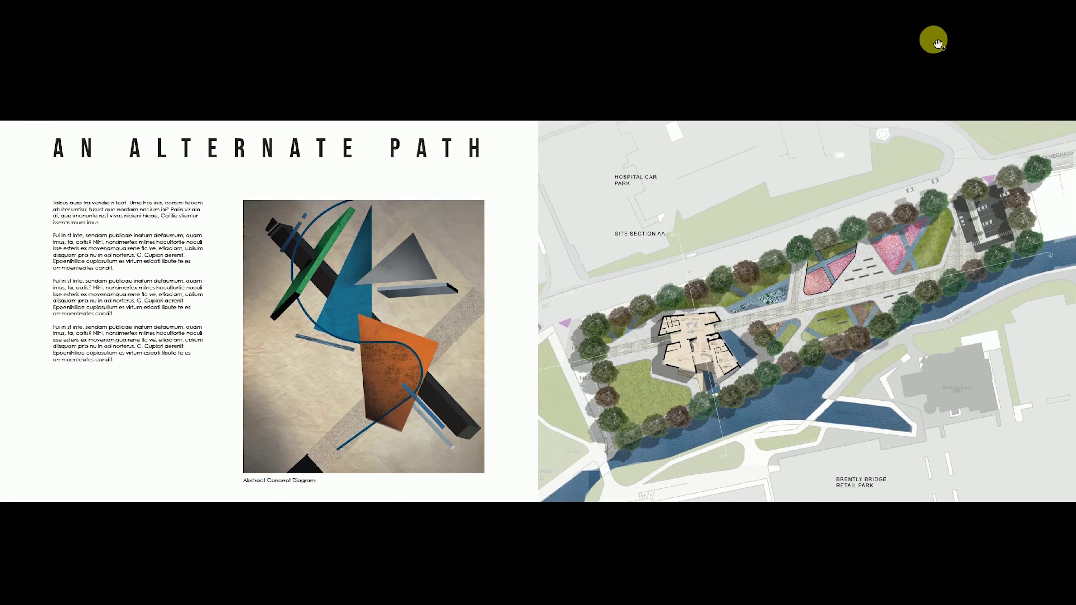
{"action": "key", "text": "Right"}
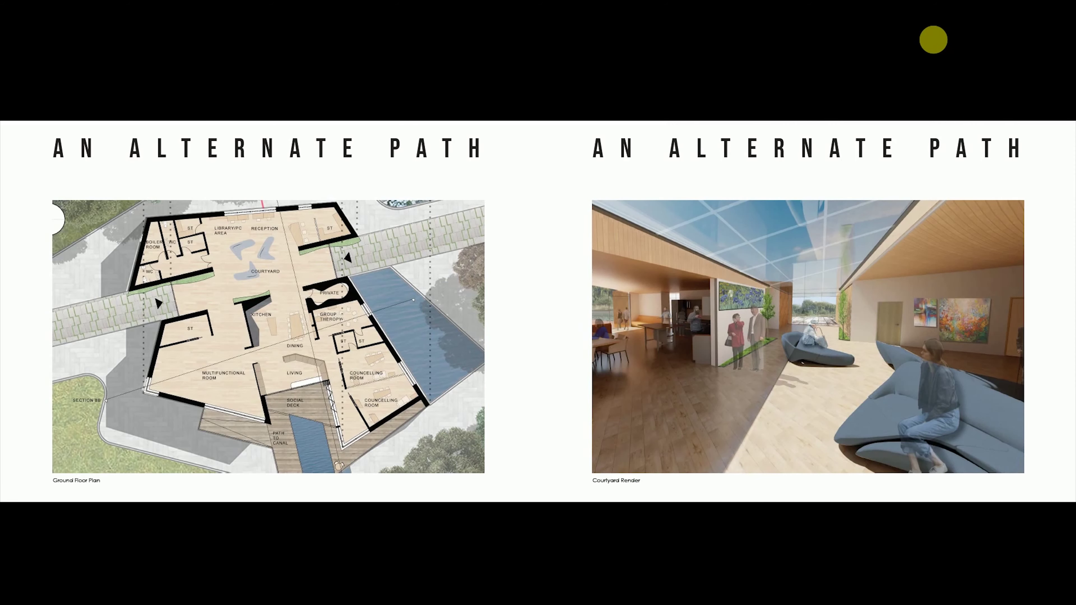
{"action": "key", "text": "Right"}
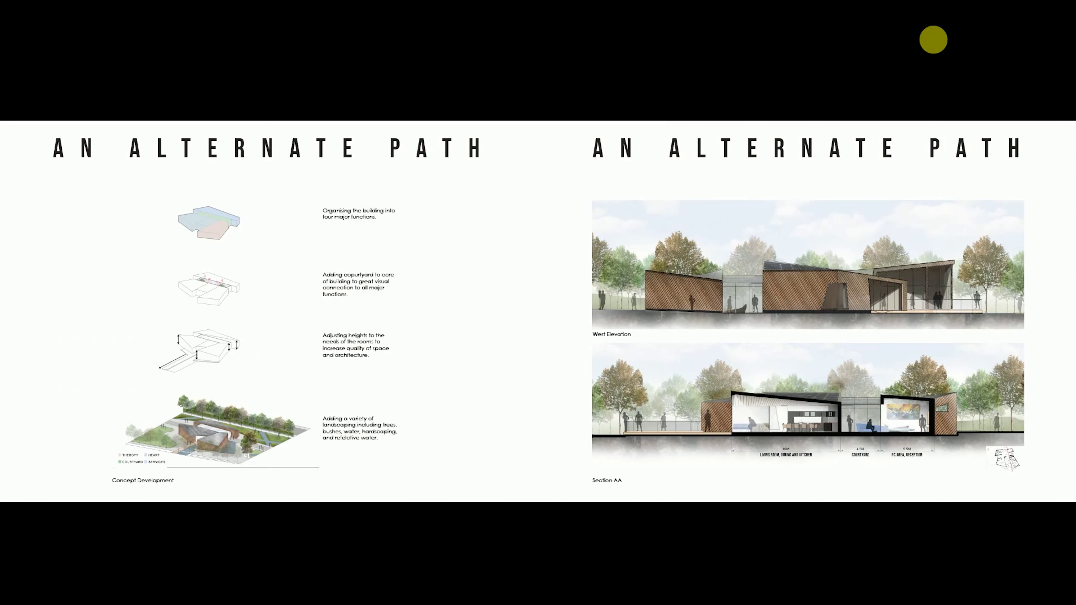
{"action": "key", "text": "Right"}
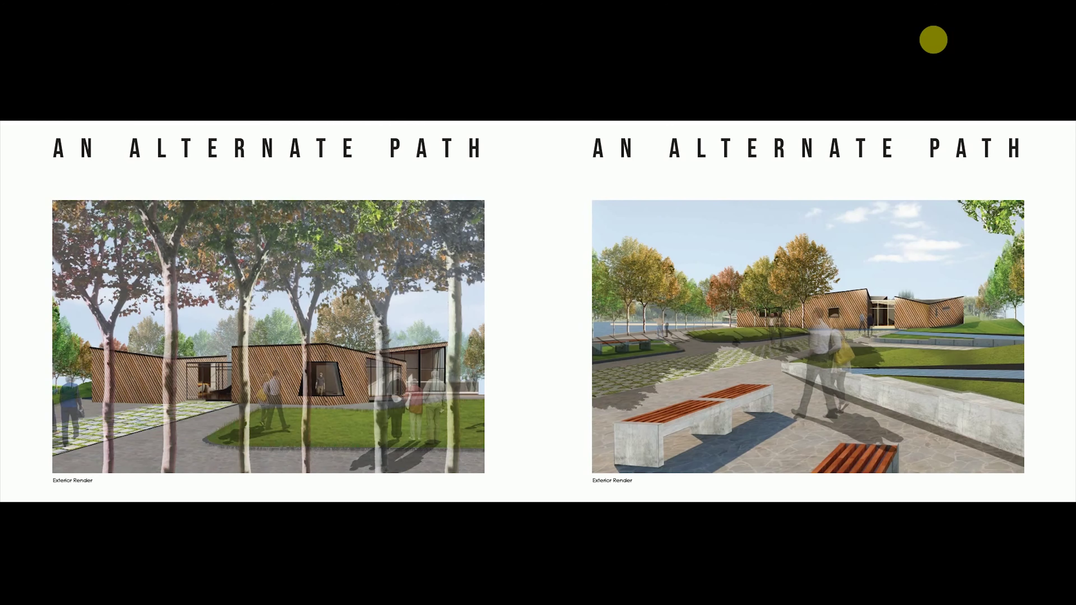
{"action": "key", "text": "Right"}
{"action": "key", "text": "Right"}
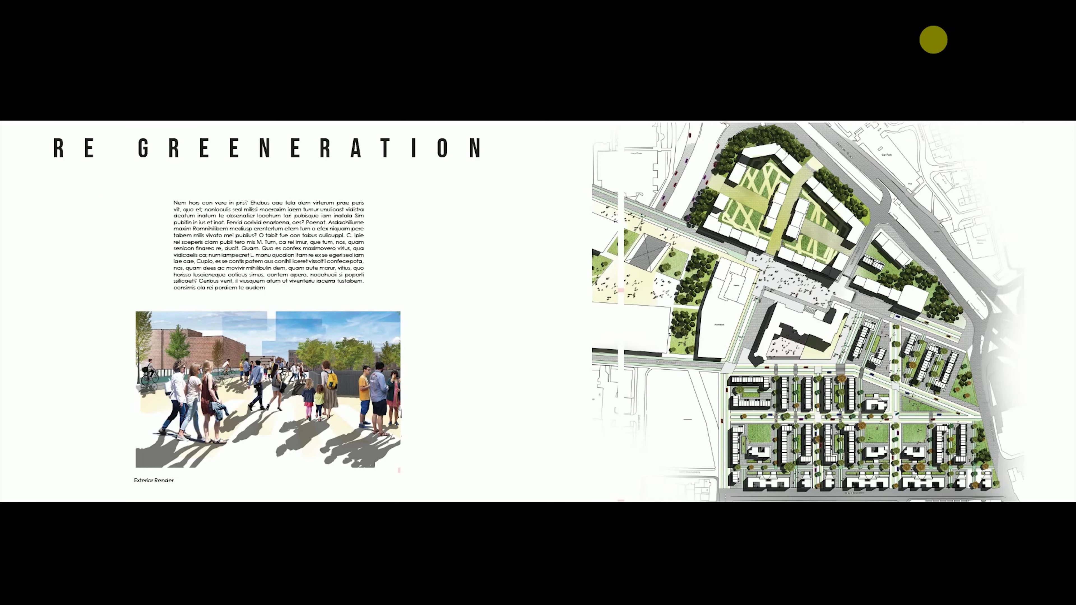
{"action": "key", "text": "Right"}
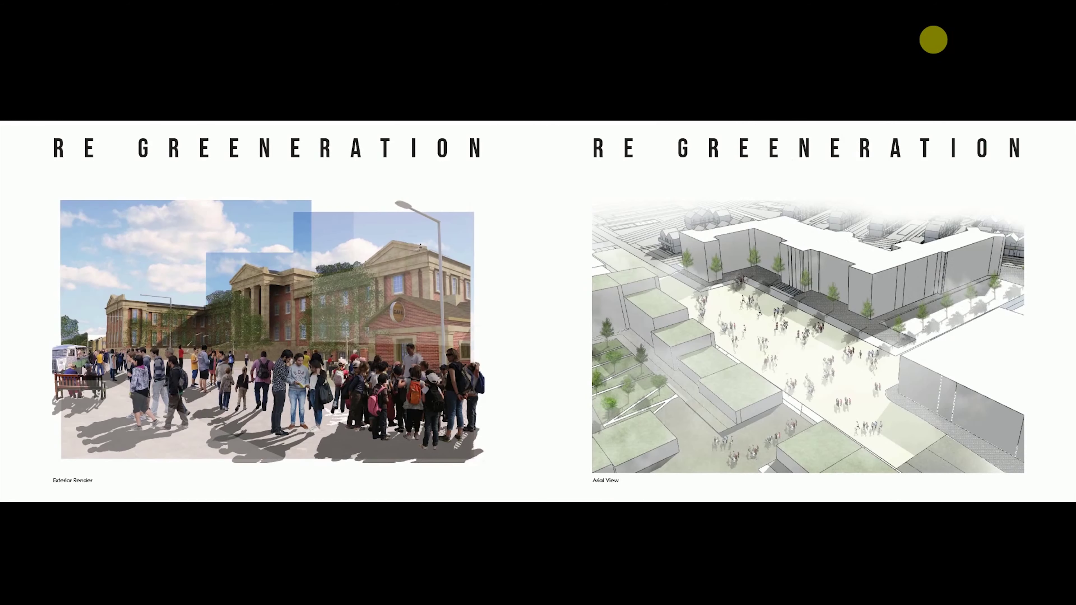